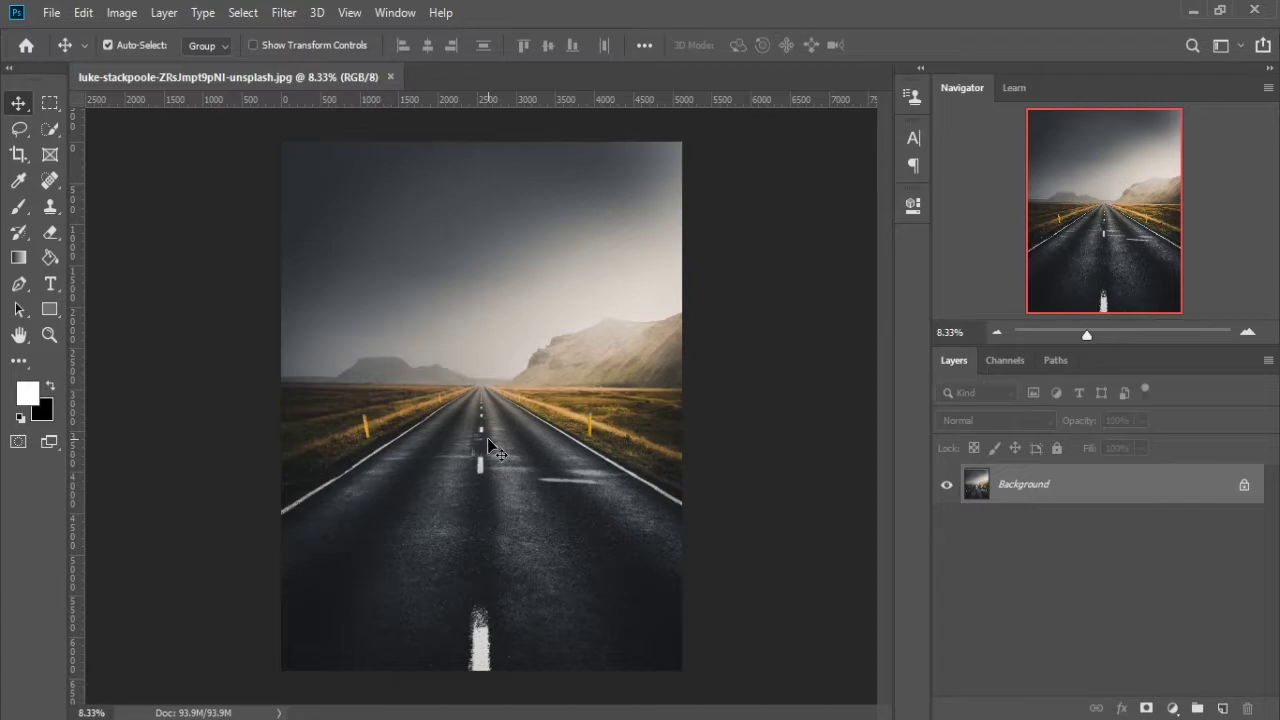
# - Convert the Background to Layer 0 and place-embed the engin-akyurt woman photo above it
pyautogui.doubleClick(1123, 502)
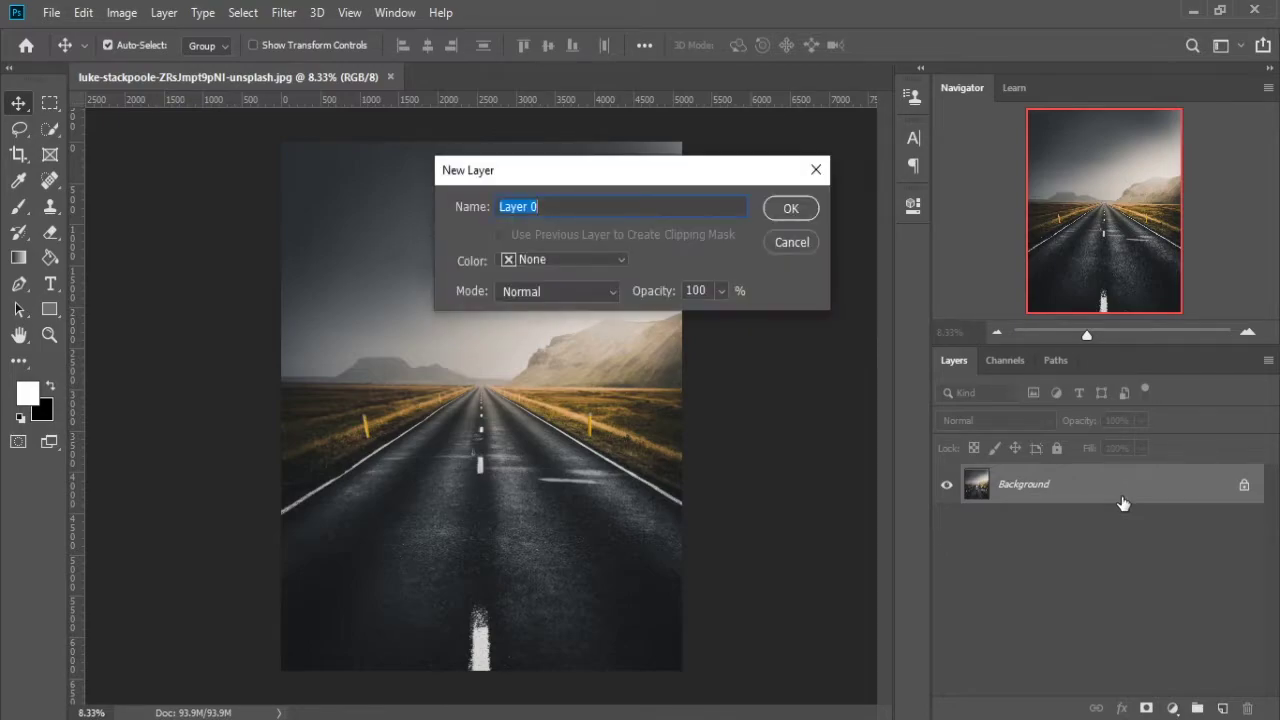
pyautogui.click(797, 211)
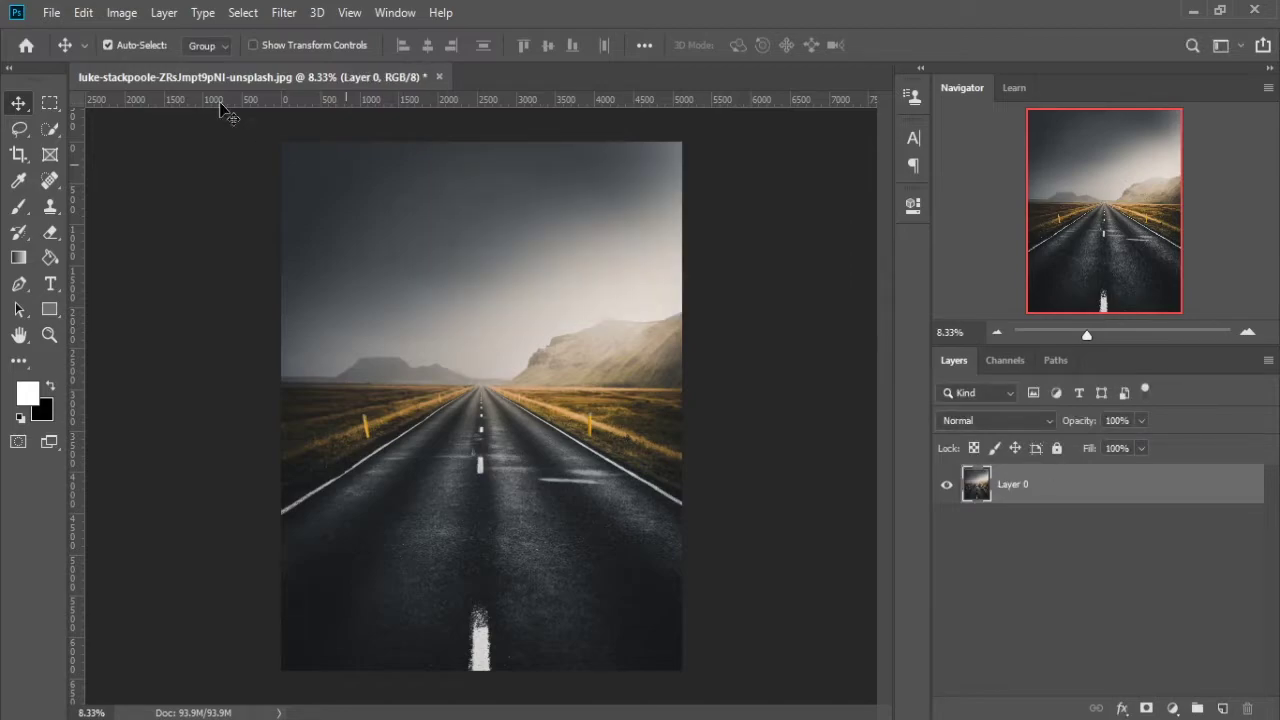
pyautogui.click(58, 12)
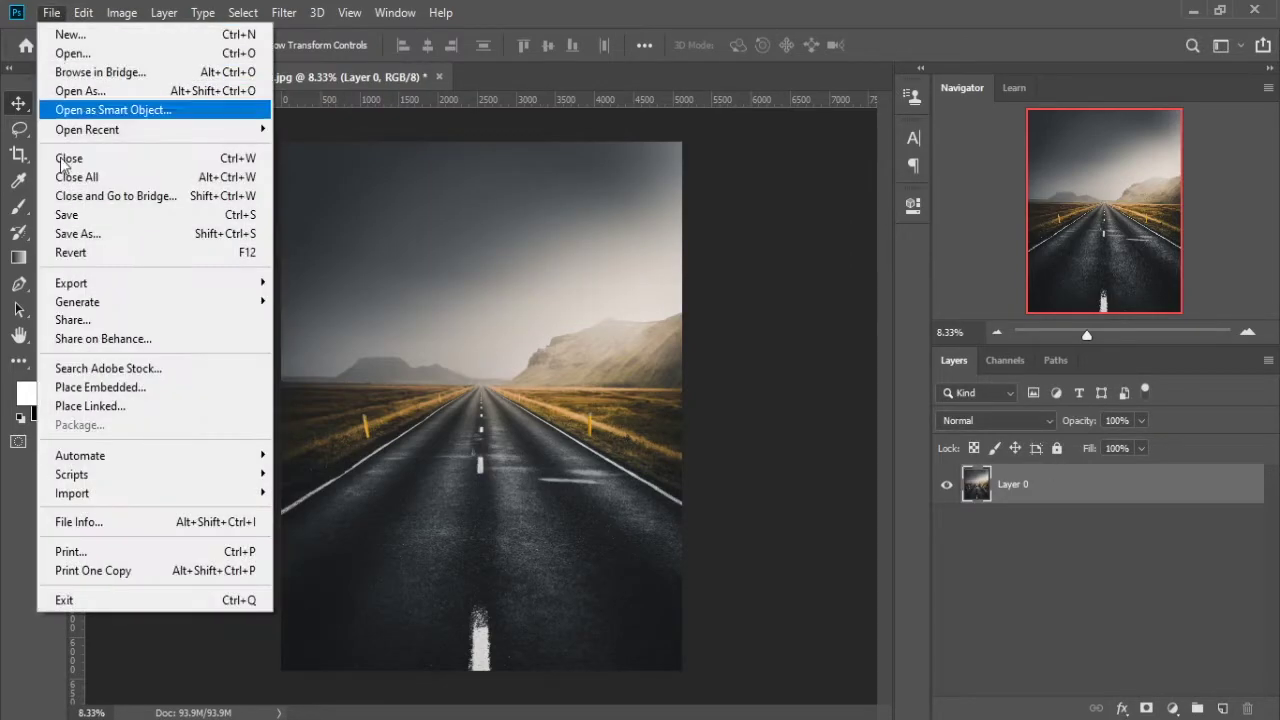
pyautogui.click(109, 389)
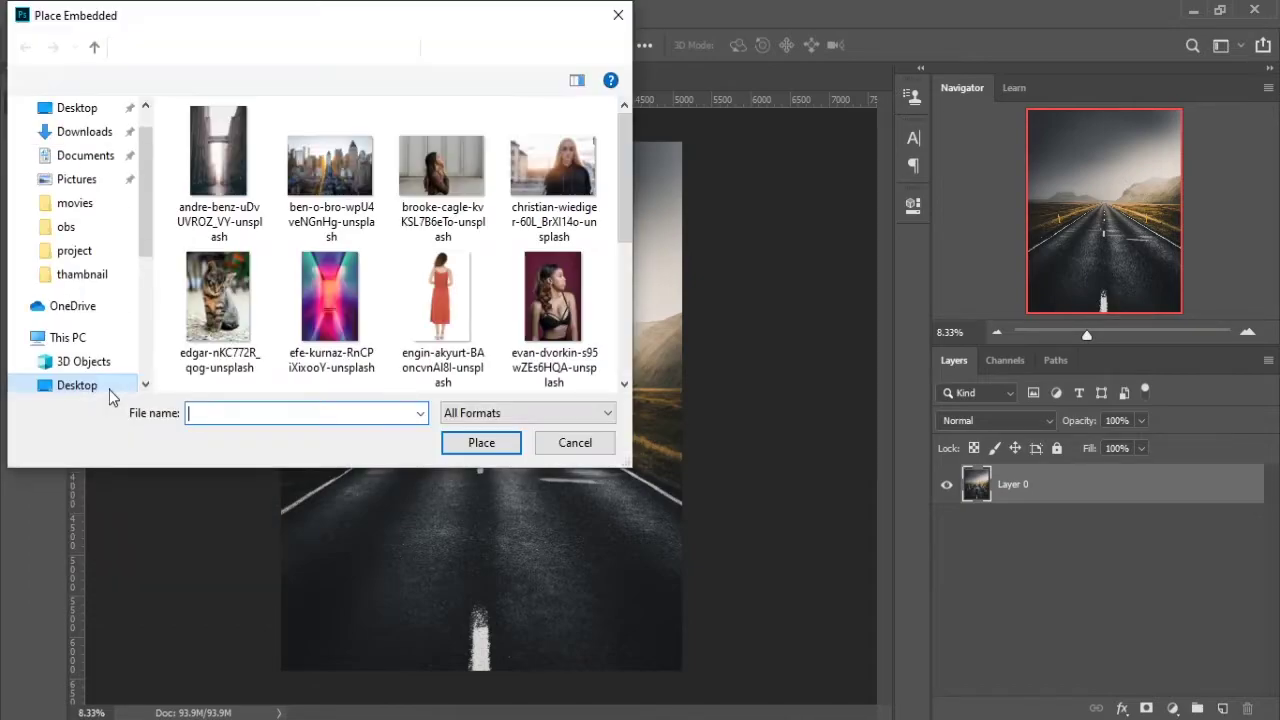
pyautogui.click(445, 315)
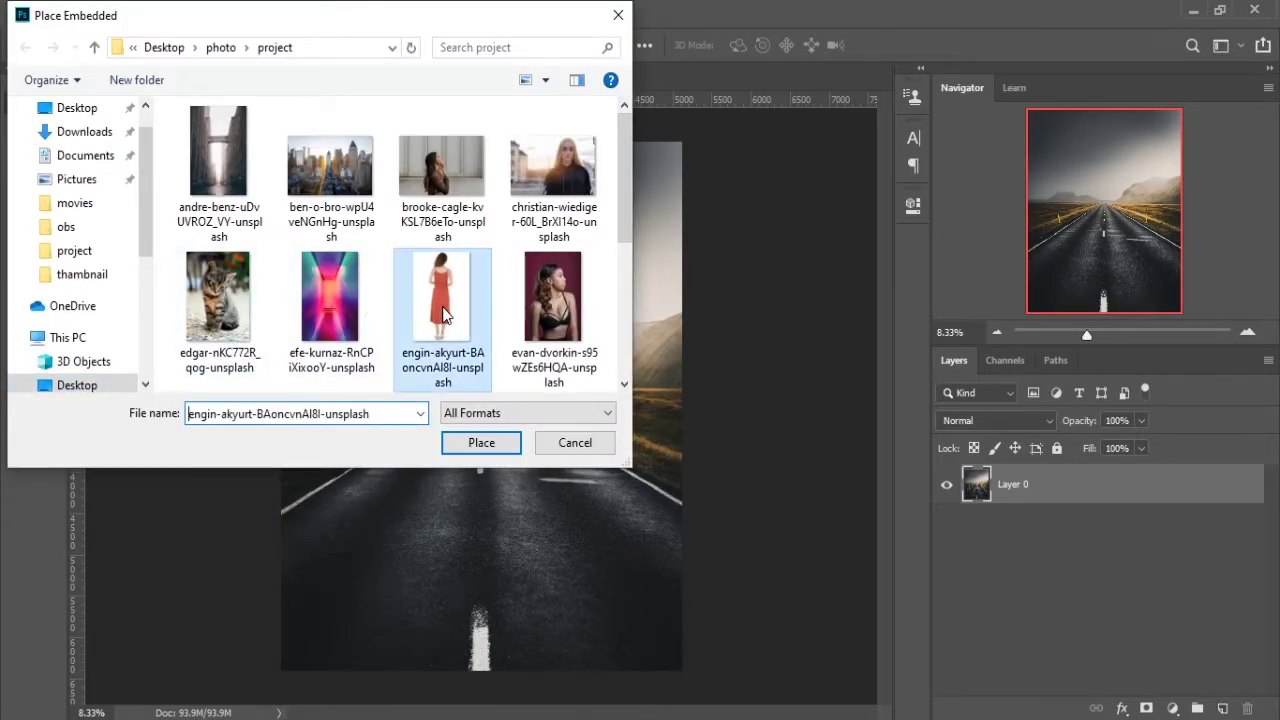
pyautogui.click(476, 441)
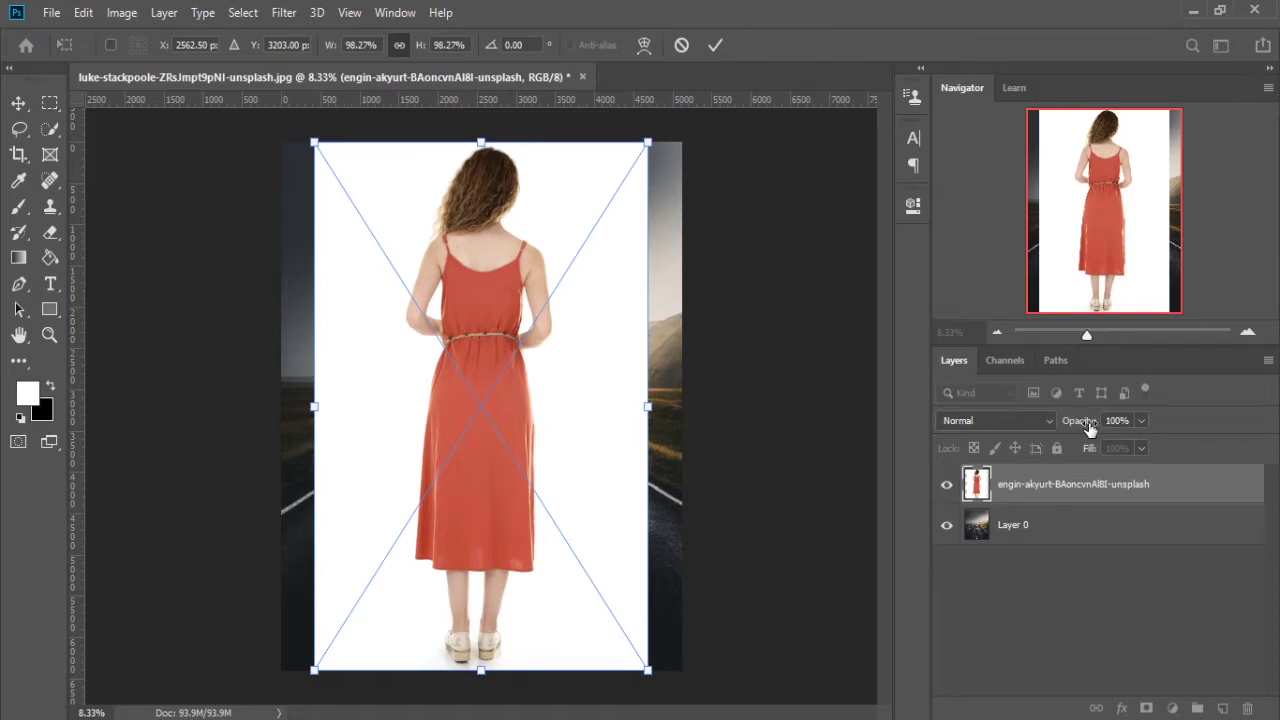
# - Scale the woman photo to about 78% from the top, commit it, and restore 100% opacity
pyautogui.moveTo(1089, 425); pyautogui.dragTo(1041, 426)
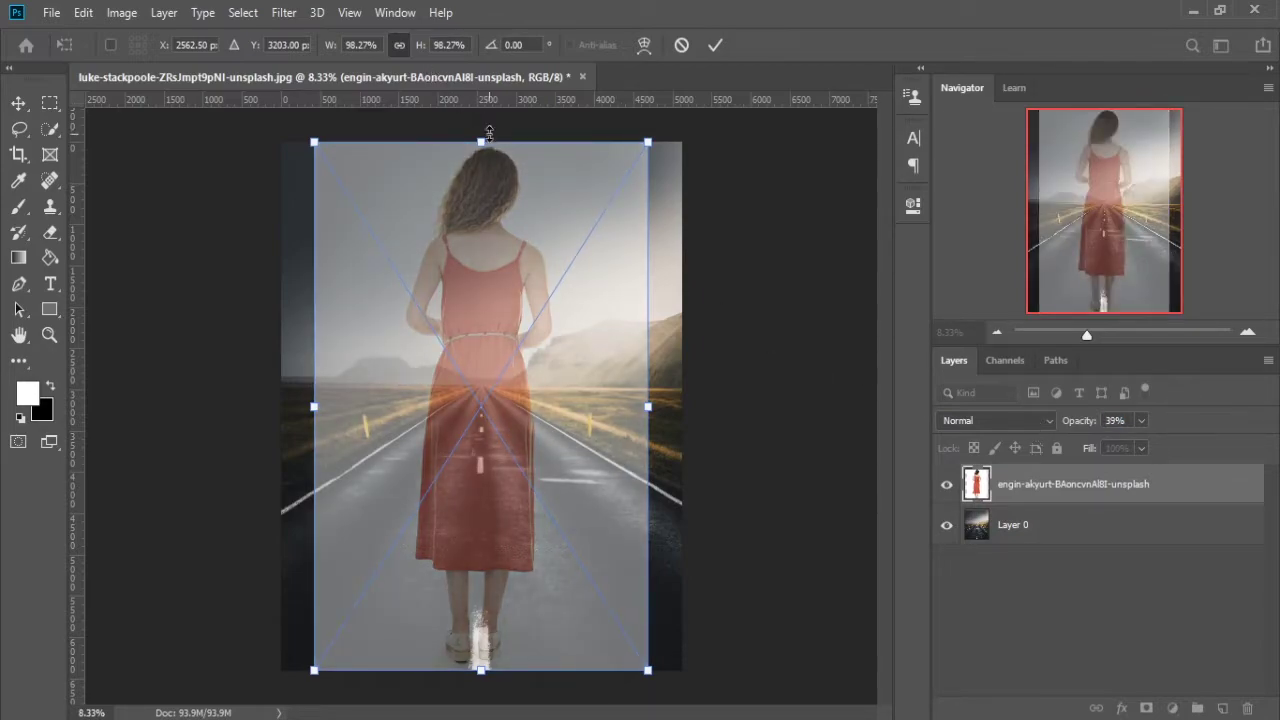
pyautogui.moveTo(481, 139)
pyautogui.mouseDown()
pyautogui.moveTo(475, 282)
pyautogui.moveTo(475, 251)
pyautogui.mouseUp()
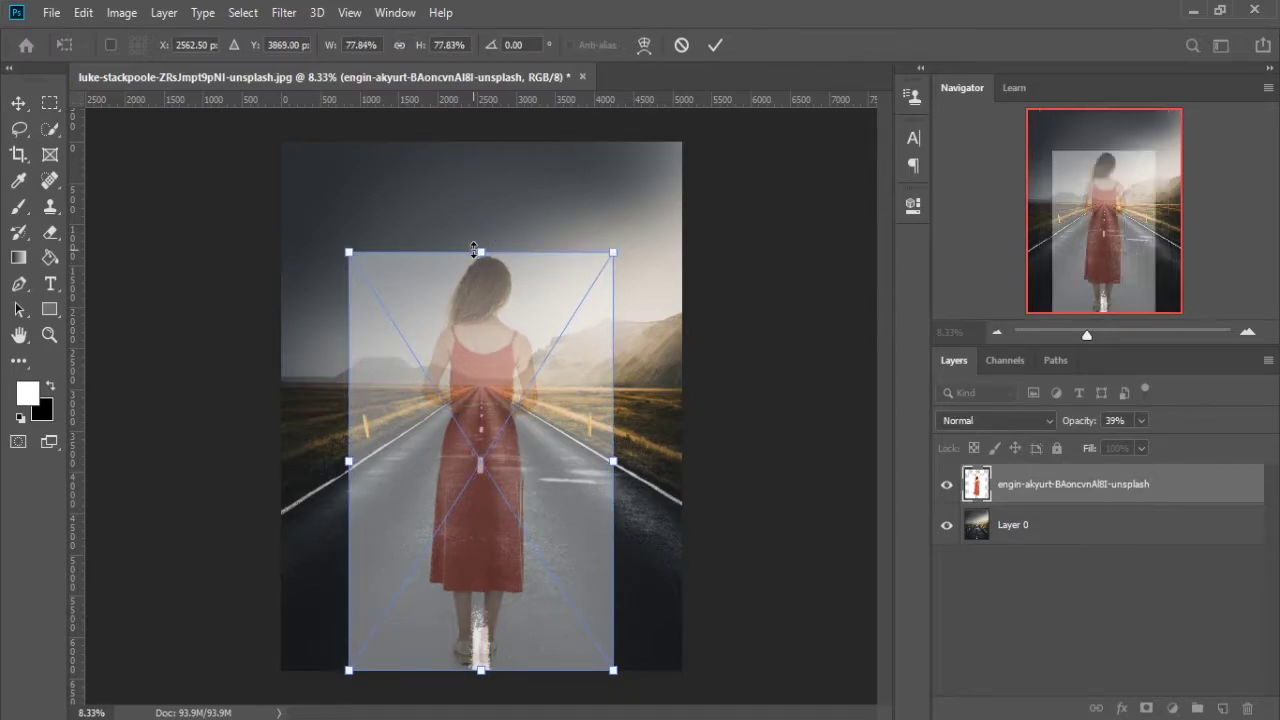
pyautogui.press('Return')
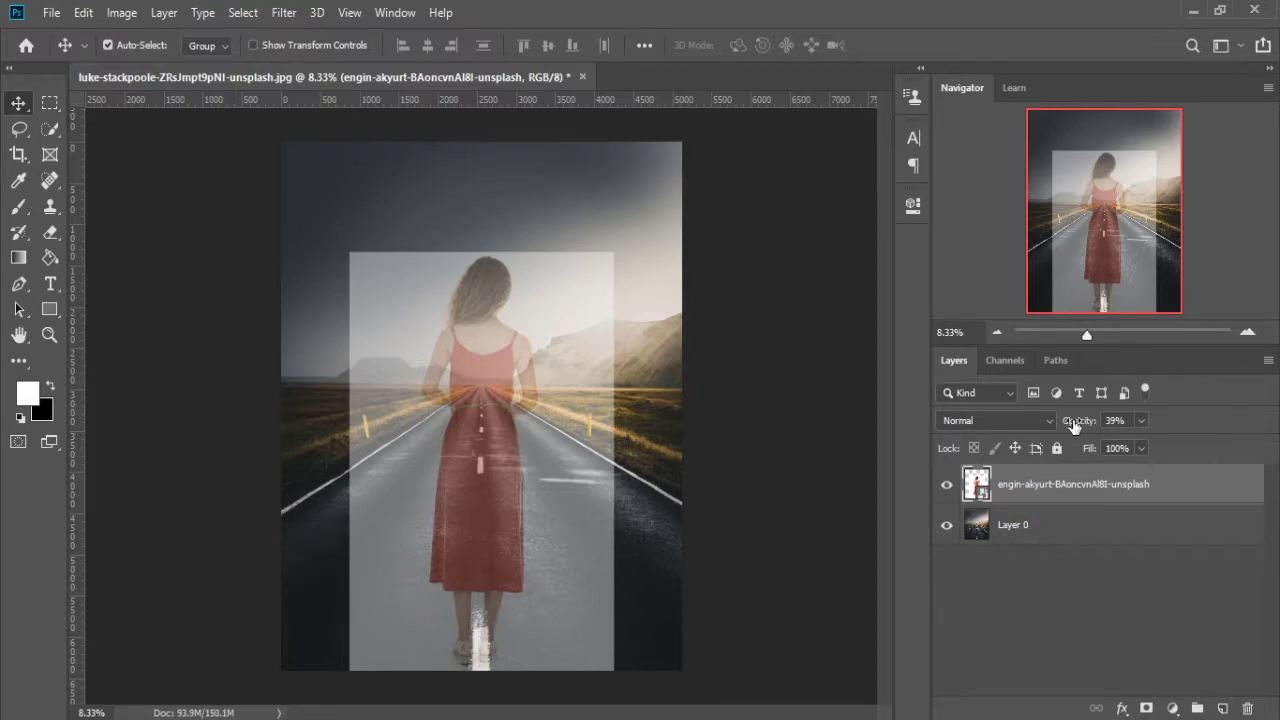
pyautogui.press('0')
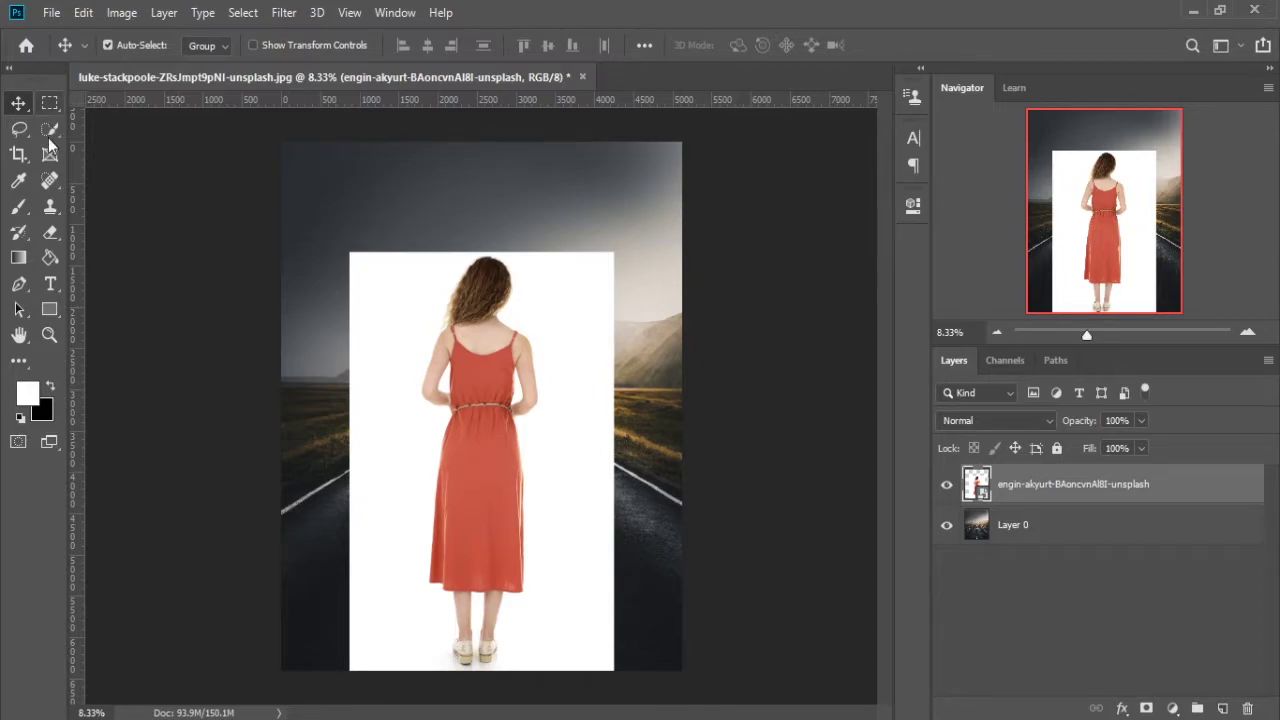
# - Use the Magic Wand to select the white backdrop around the zoomed-in woman
pyautogui.click(46, 129)
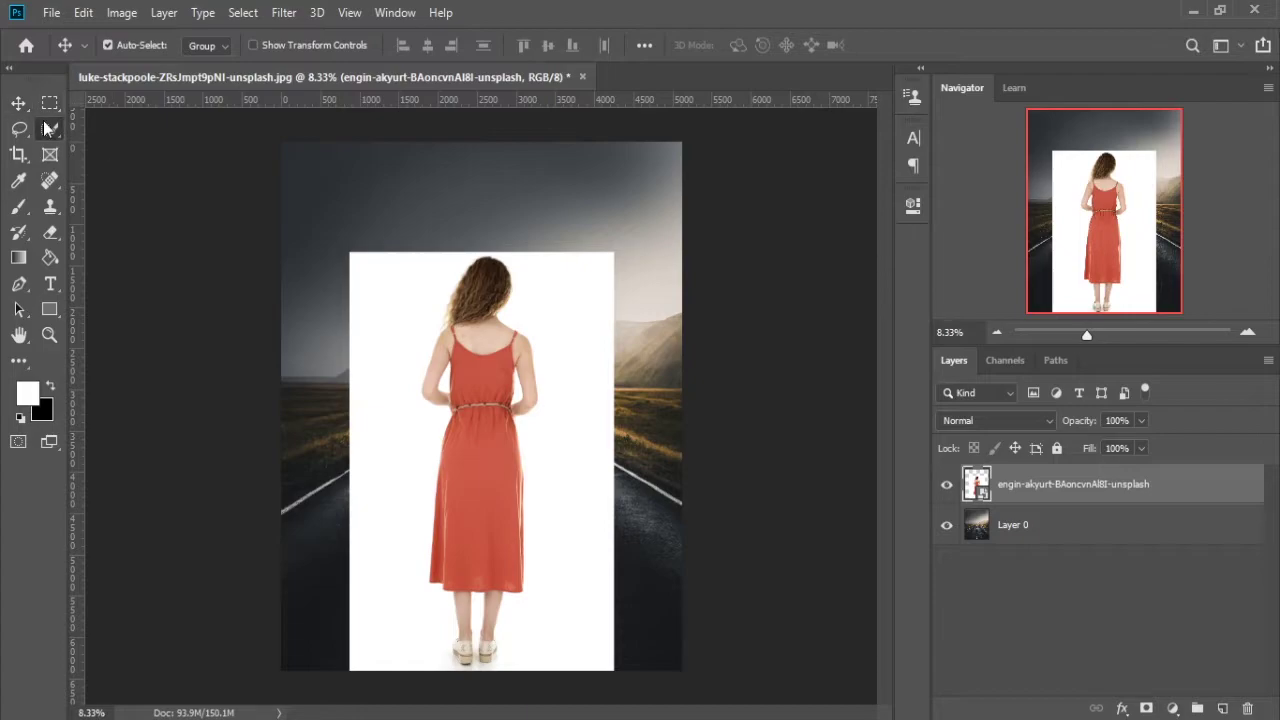
pyautogui.moveTo(46, 129); pyautogui.dragTo(117, 149)
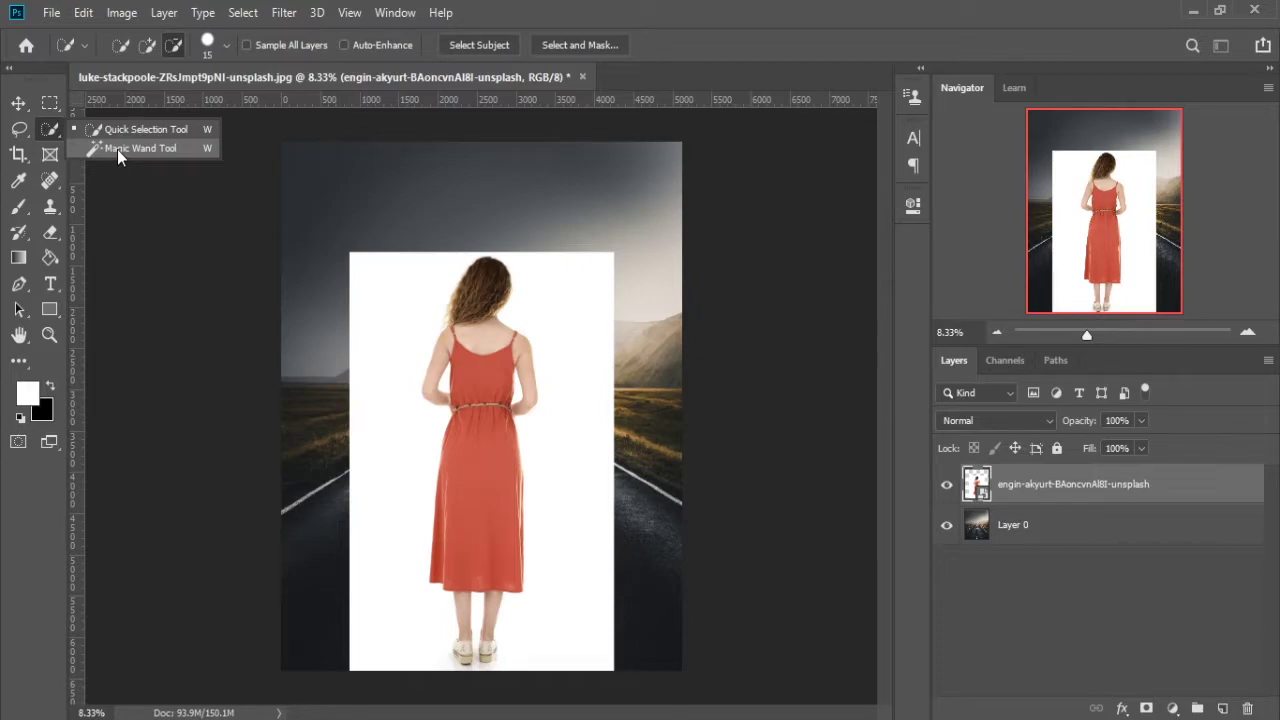
pyautogui.click(117, 149)
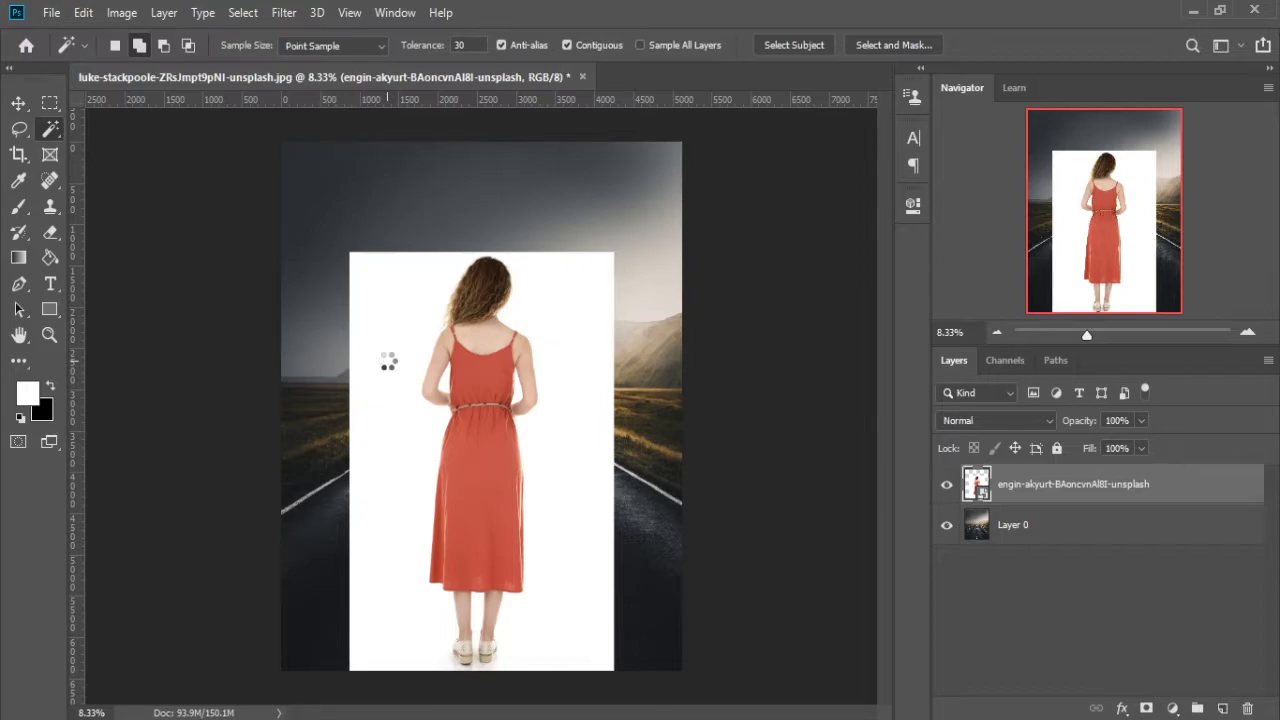
pyautogui.hotkey('ctrl', '+')
pyautogui.hotkey('ctrl', '+')
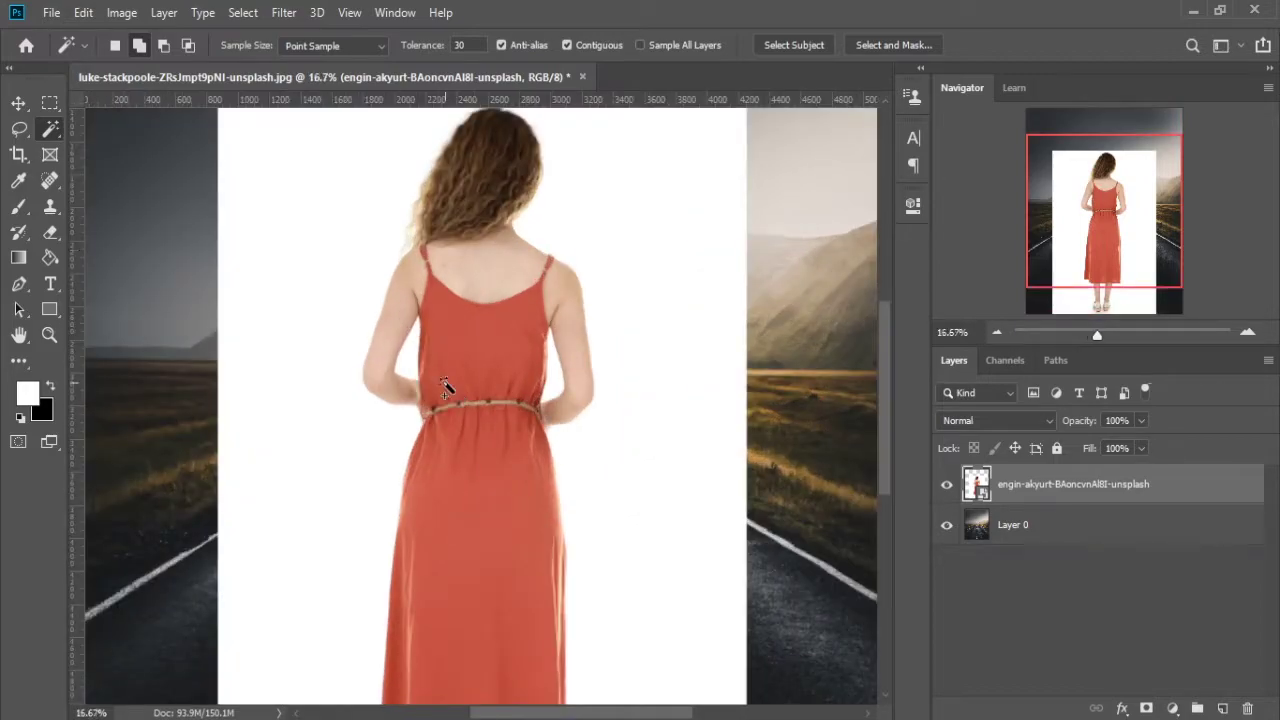
pyautogui.click(549, 390)
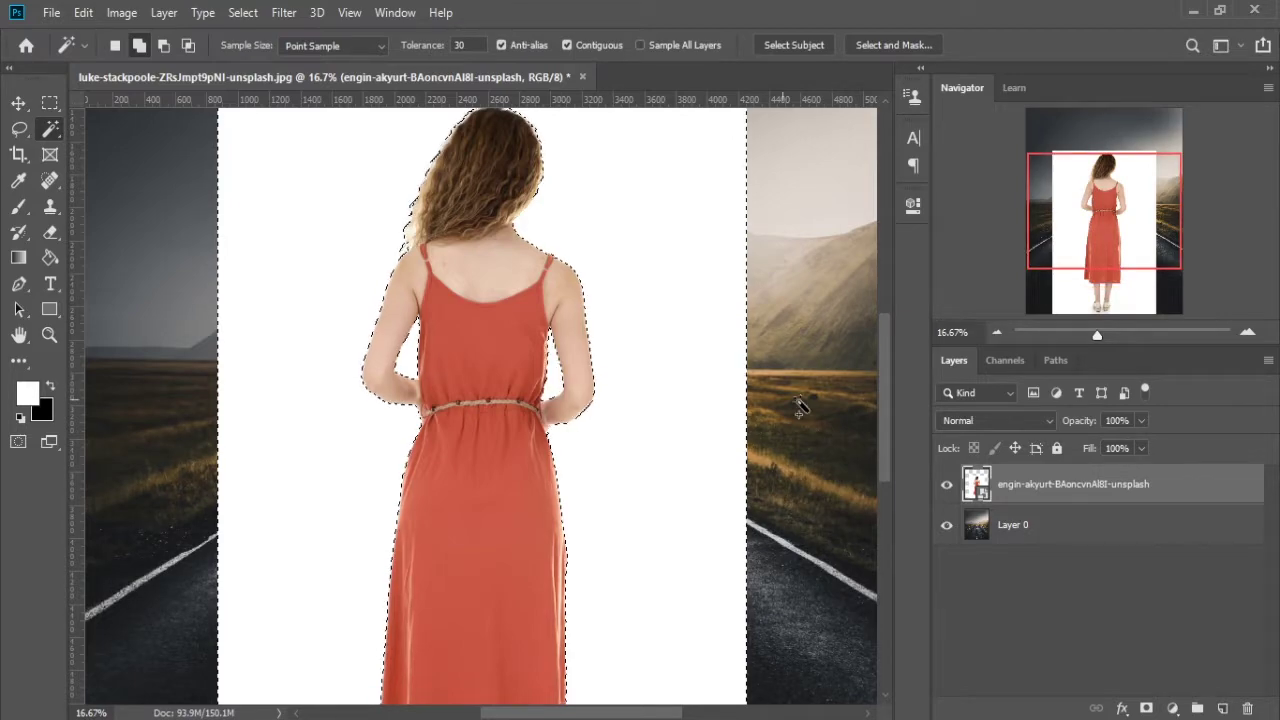
pyautogui.moveTo(886, 420); pyautogui.dragTo(879, 484)
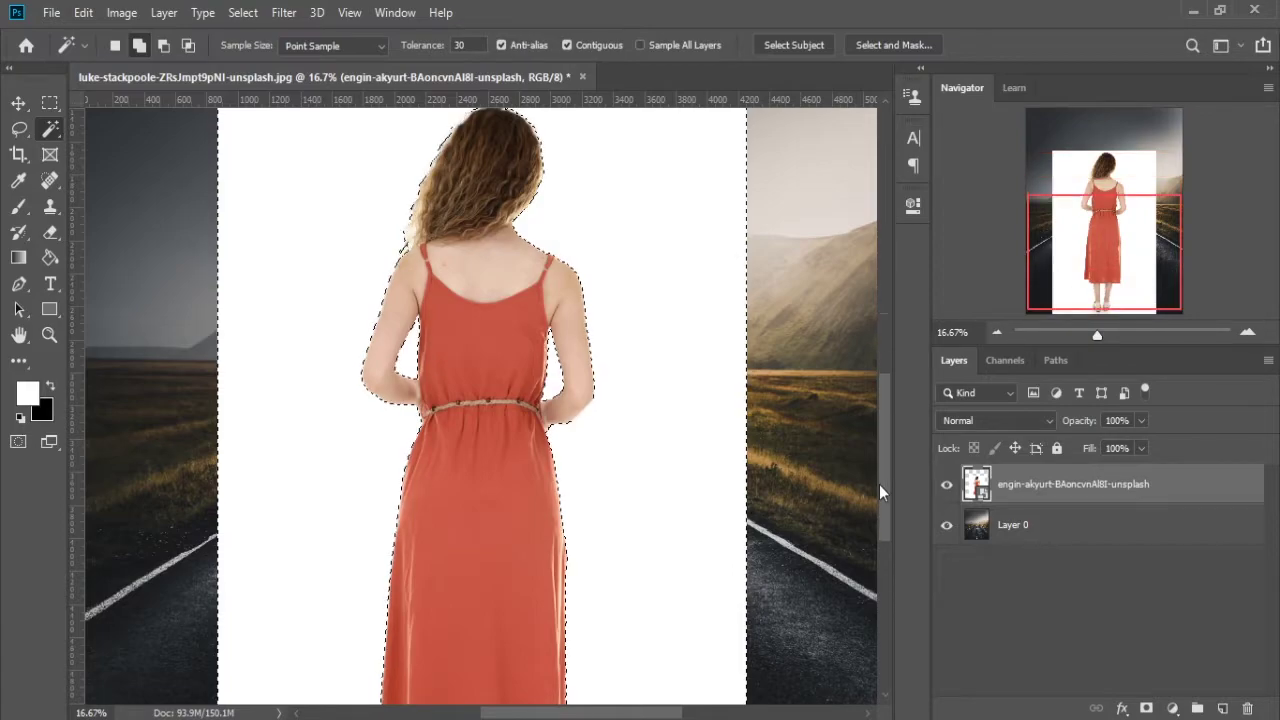
pyautogui.moveTo(879, 484); pyautogui.dragTo(879, 504)
pyautogui.rightClick(51, 132)
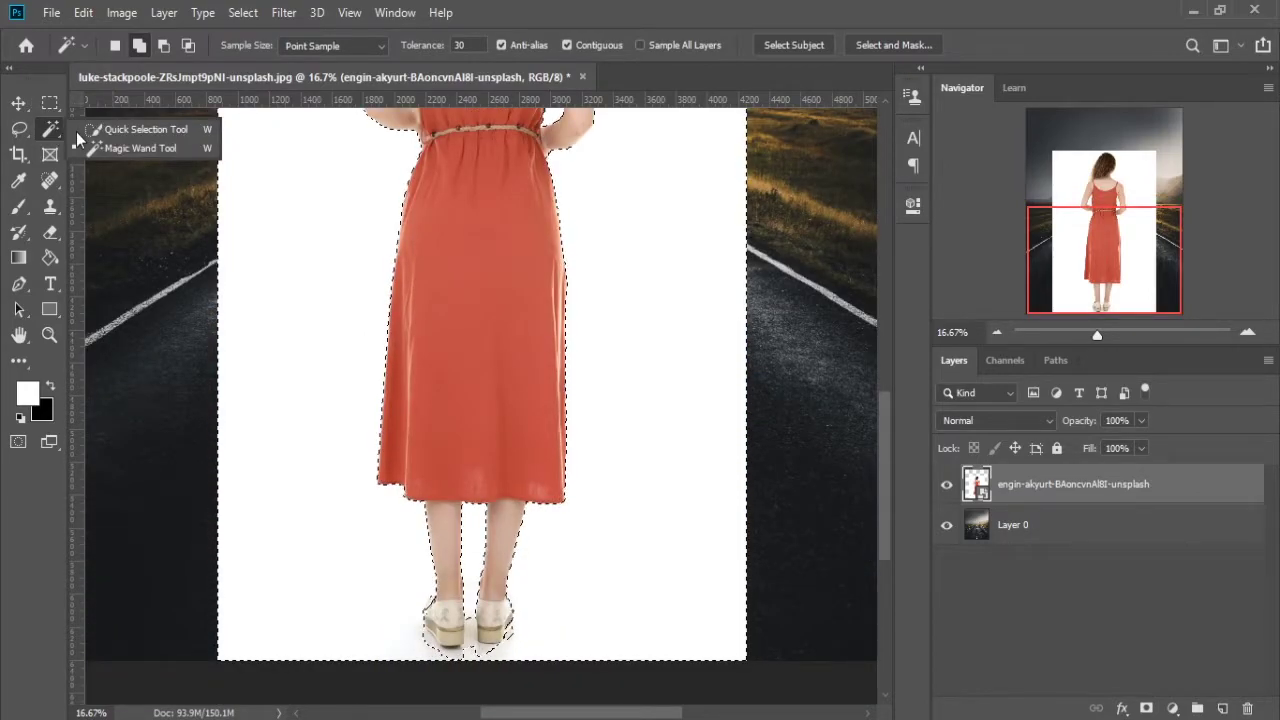
# - Quick-select the dress and legs, enlarging the brush to 70 to cover the right shoe
pyautogui.click(95, 130)
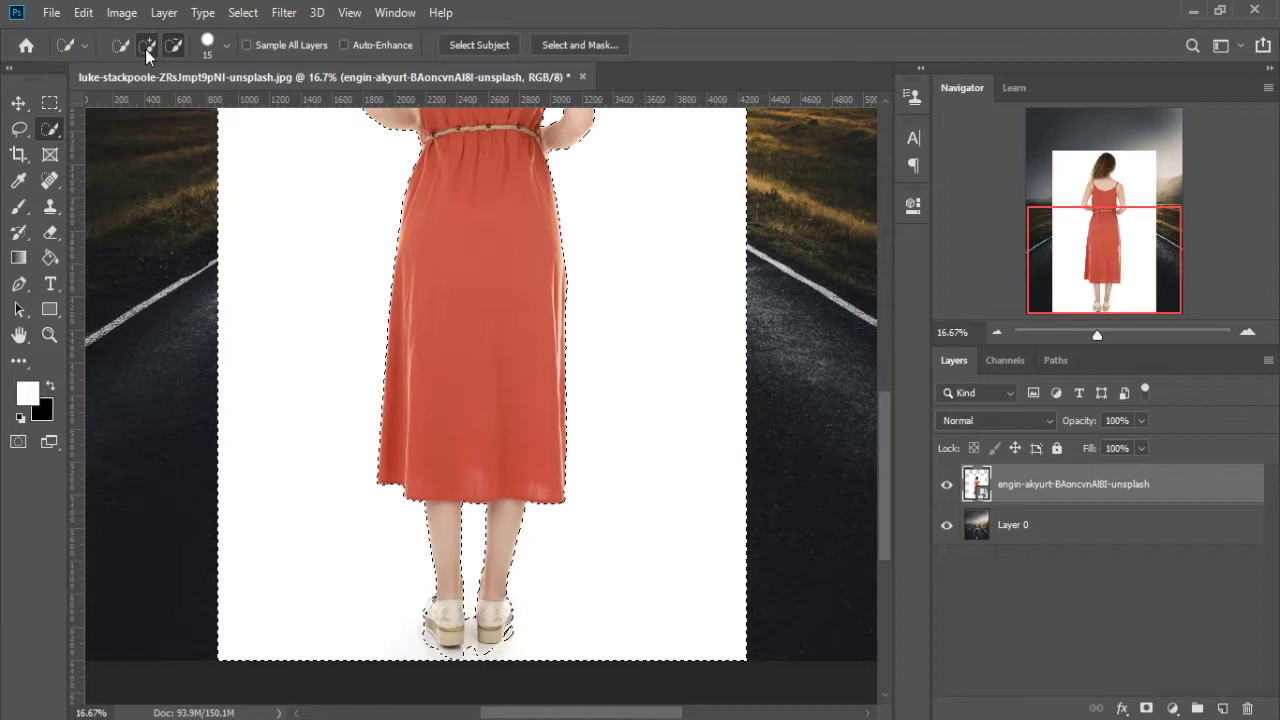
pyautogui.hotkey('ctrl', '+')
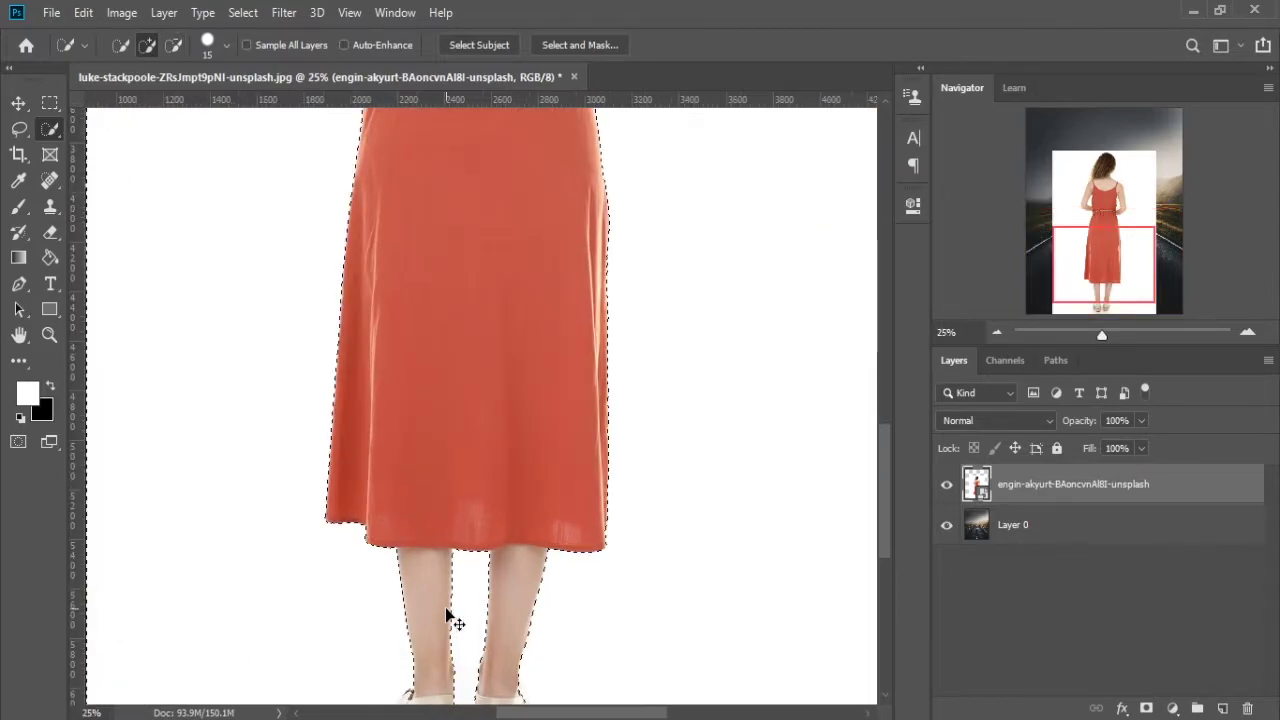
pyautogui.hotkey('ctrl', '+')
pyautogui.click(443, 606)
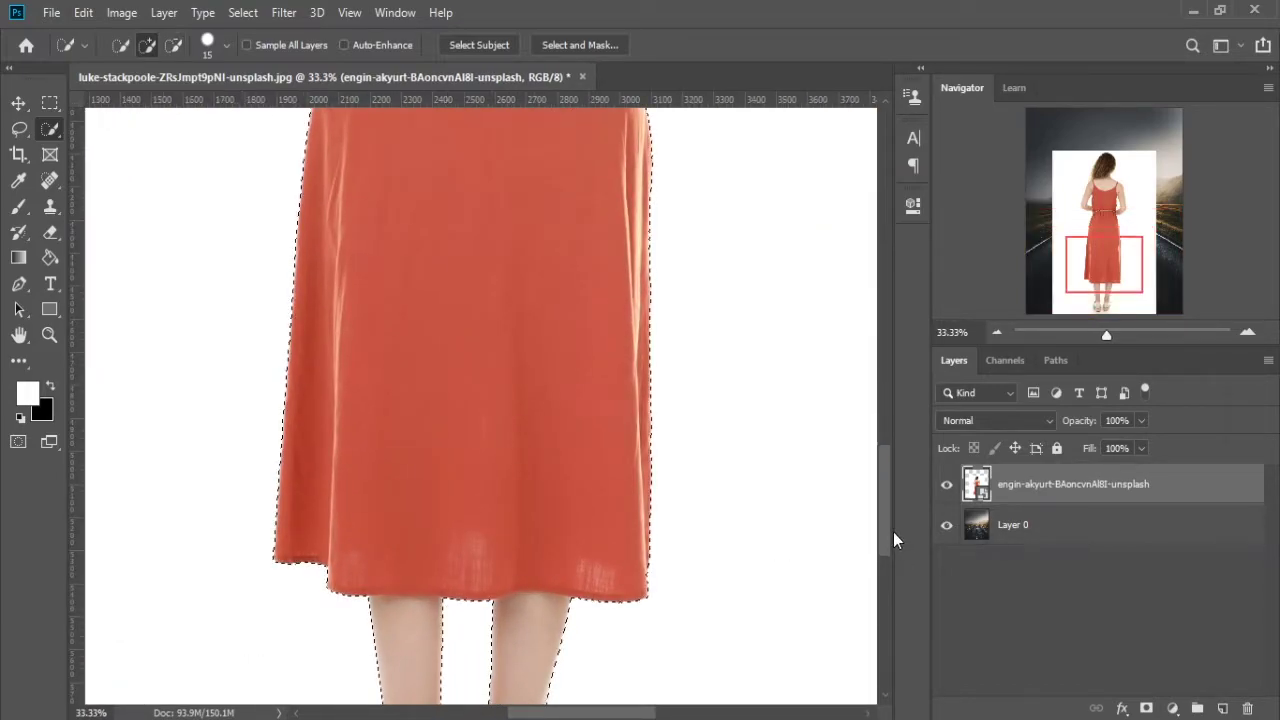
pyautogui.moveTo(886, 535); pyautogui.dragTo(884, 600)
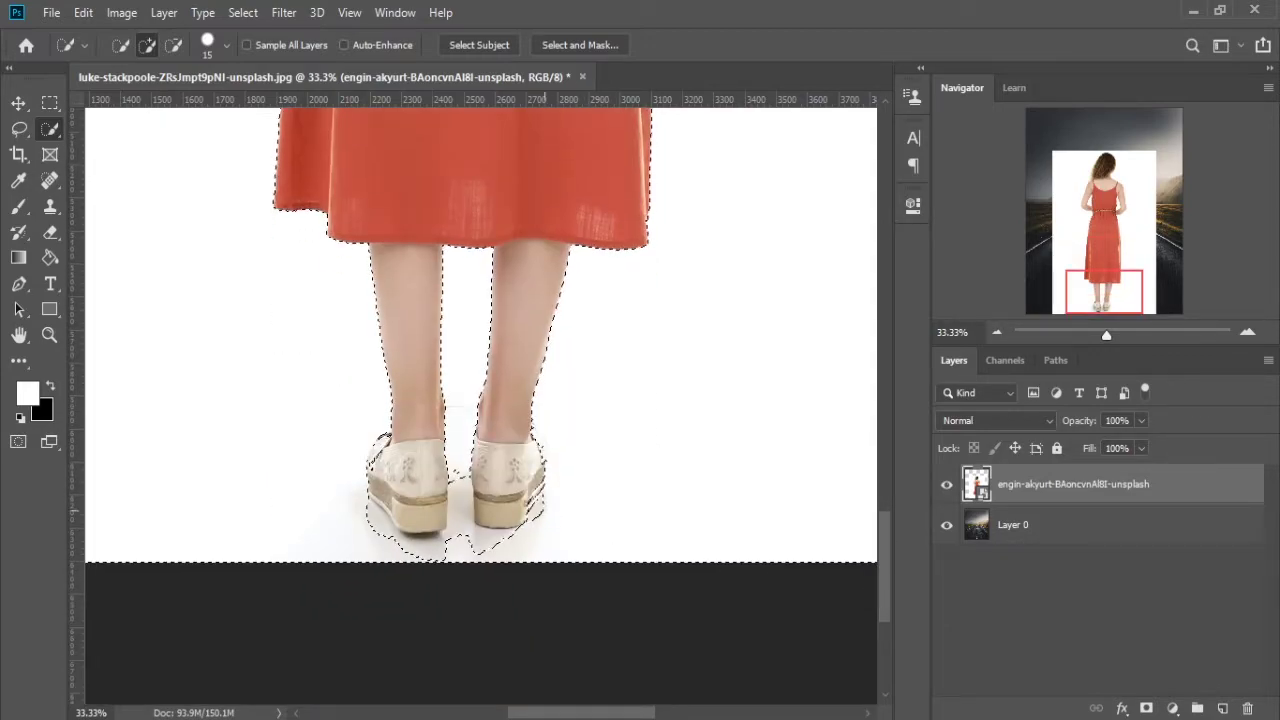
pyautogui.press(']')
pyautogui.press(']')
pyautogui.press(']')
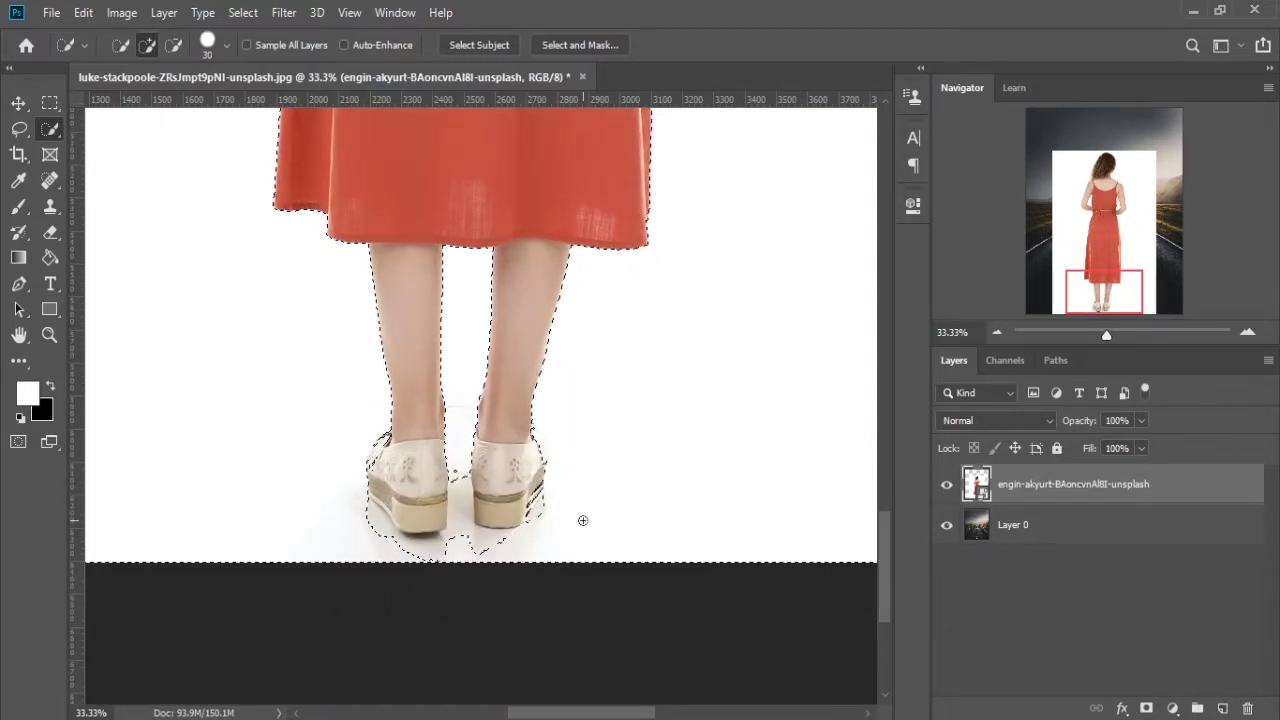
pyautogui.press(']')
pyautogui.press(']')
pyautogui.press(']')
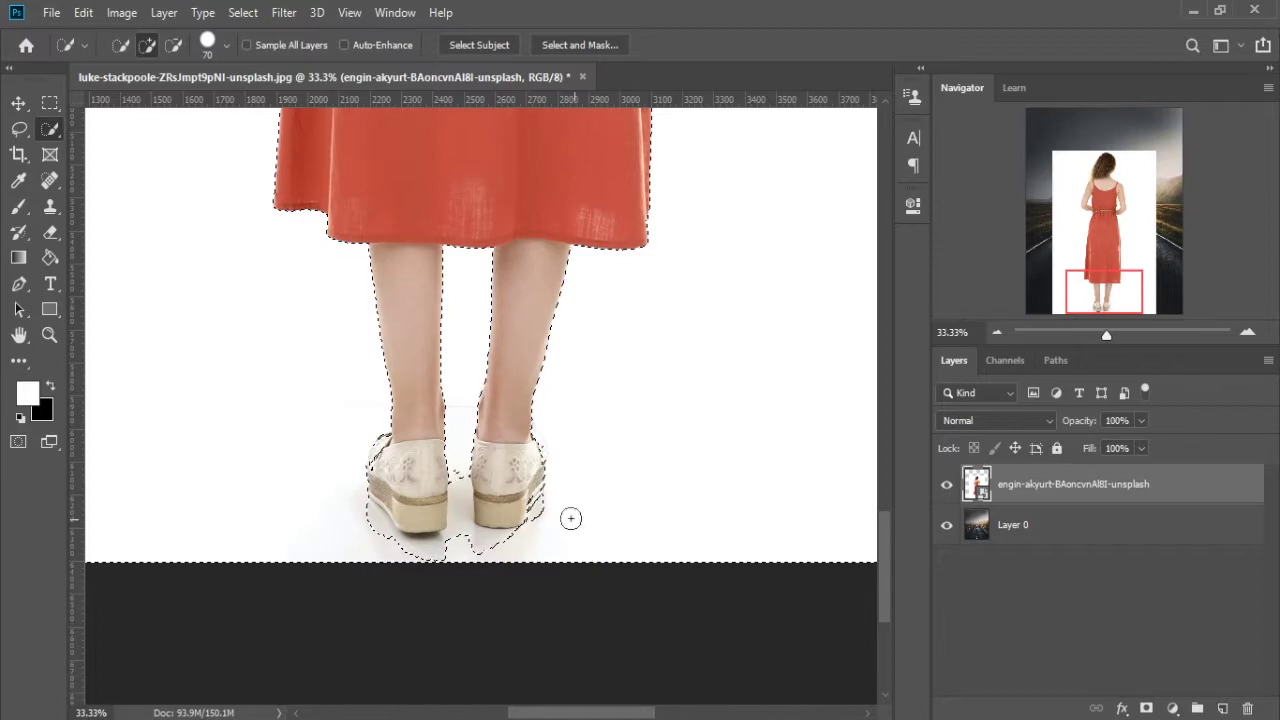
pyautogui.moveTo(545, 513)
pyautogui.mouseDown()
pyautogui.moveTo(537, 529)
pyautogui.moveTo(475, 549)
pyautogui.moveTo(478, 536)
pyautogui.moveTo(423, 551)
pyautogui.moveTo(371, 519)
pyautogui.moveTo(383, 543)
pyautogui.moveTo(359, 504)
pyautogui.mouseUp()
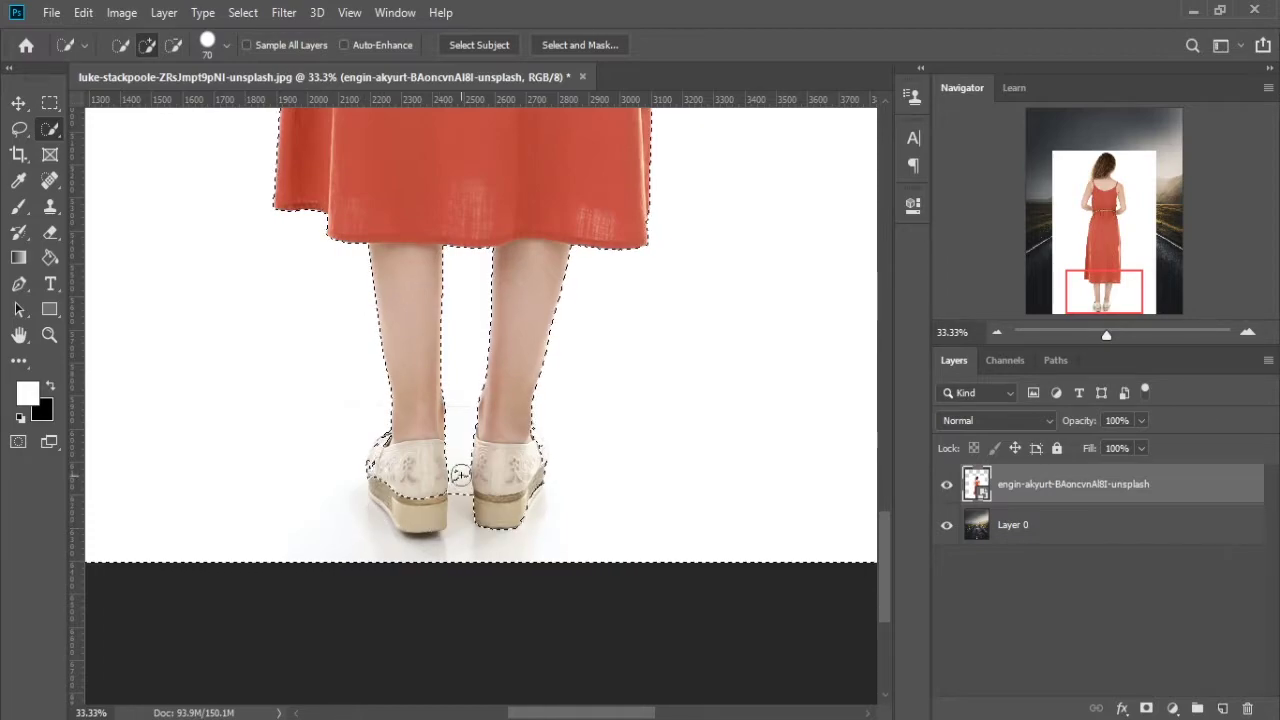
# - Trim the selection at the left shoe's edge and shrink the brush to 40
pyautogui.click(173, 46)
pyautogui.moveTo(391, 457); pyautogui.dragTo(390, 482)
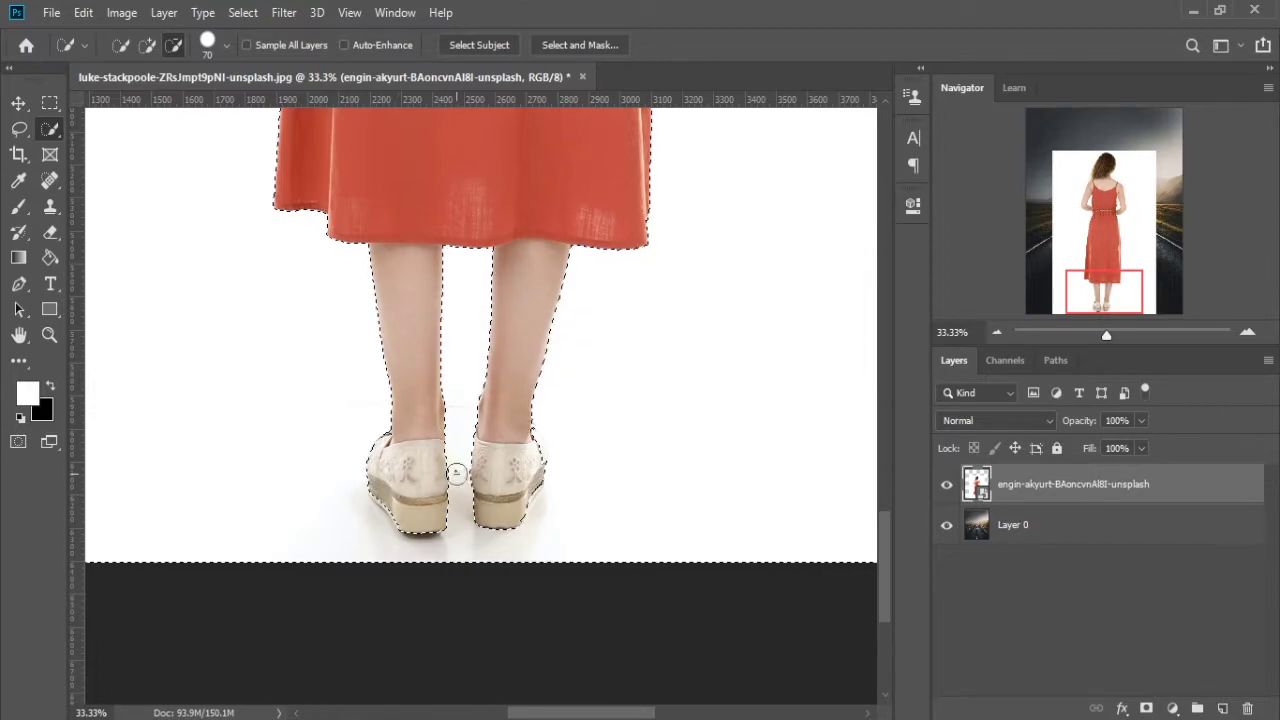
pyautogui.hotkey('ctrl', '+')
pyautogui.hotkey('ctrl', '+')
pyautogui.click(147, 45)
pyautogui.press('[')
pyautogui.press('[')
pyautogui.press('[')
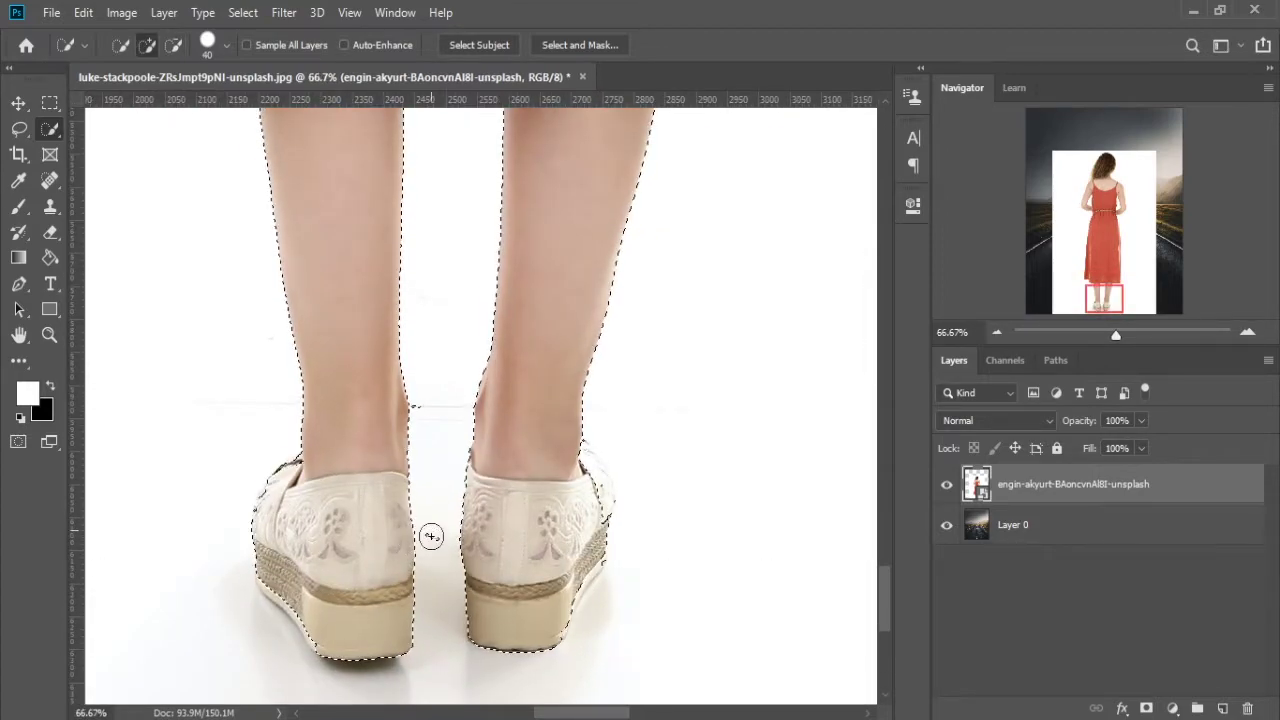
pyautogui.scroll(5, 871, 588)
pyautogui.scroll(-4, 877, 557)
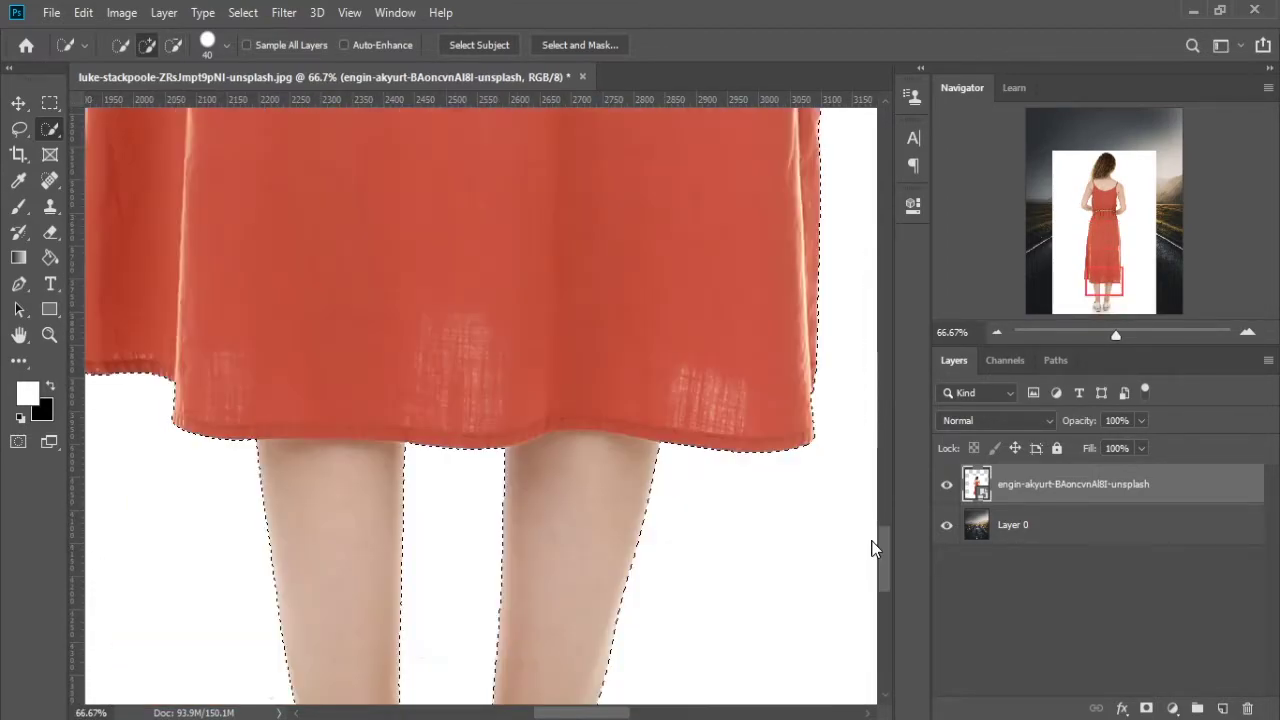
pyautogui.scroll(-5, 877, 543)
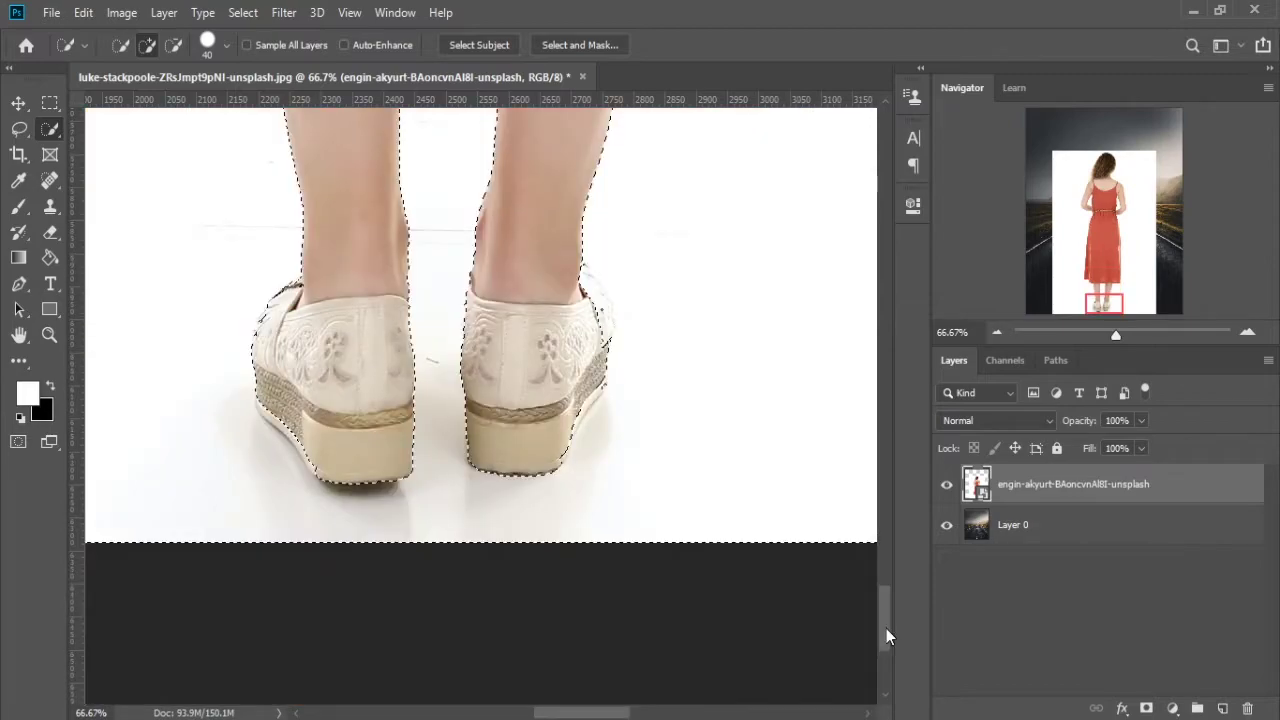
# - Trim the selection around the right heel and shoes, then zoom out to check the figure
pyautogui.click(173, 45)
pyautogui.click(586, 286)
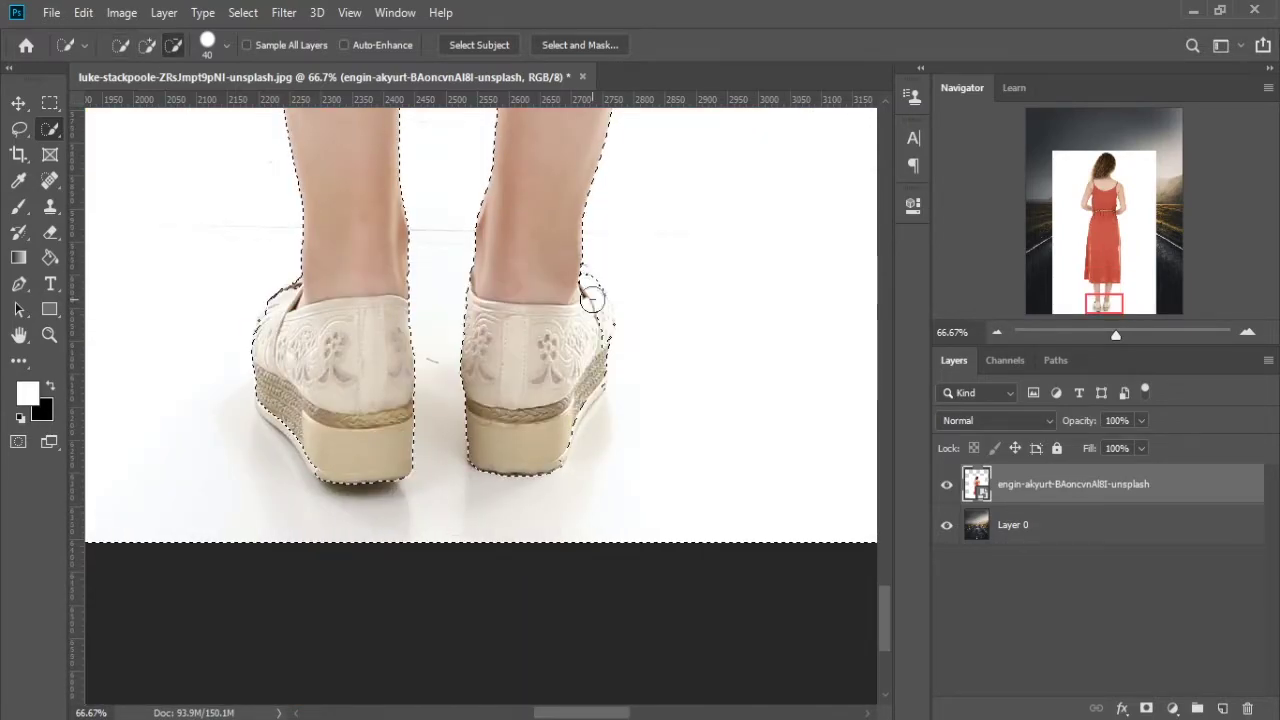
pyautogui.click(577, 297)
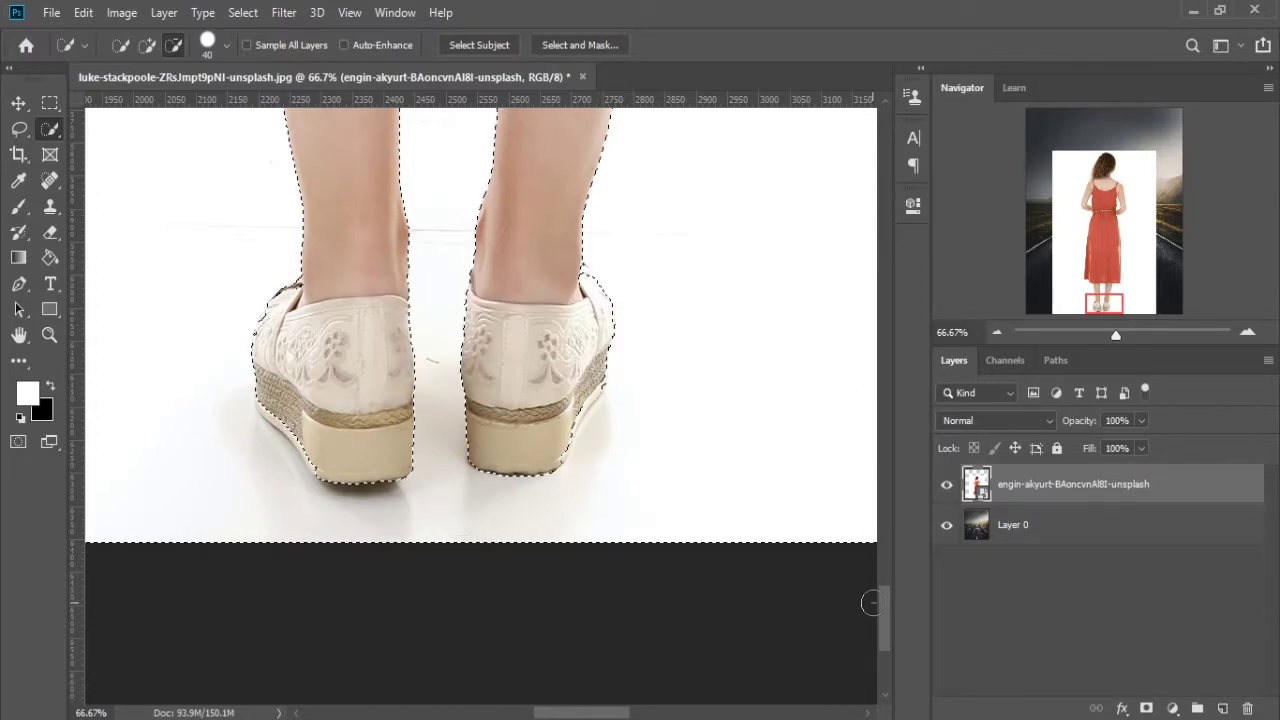
pyautogui.scroll(10, 870, 603)
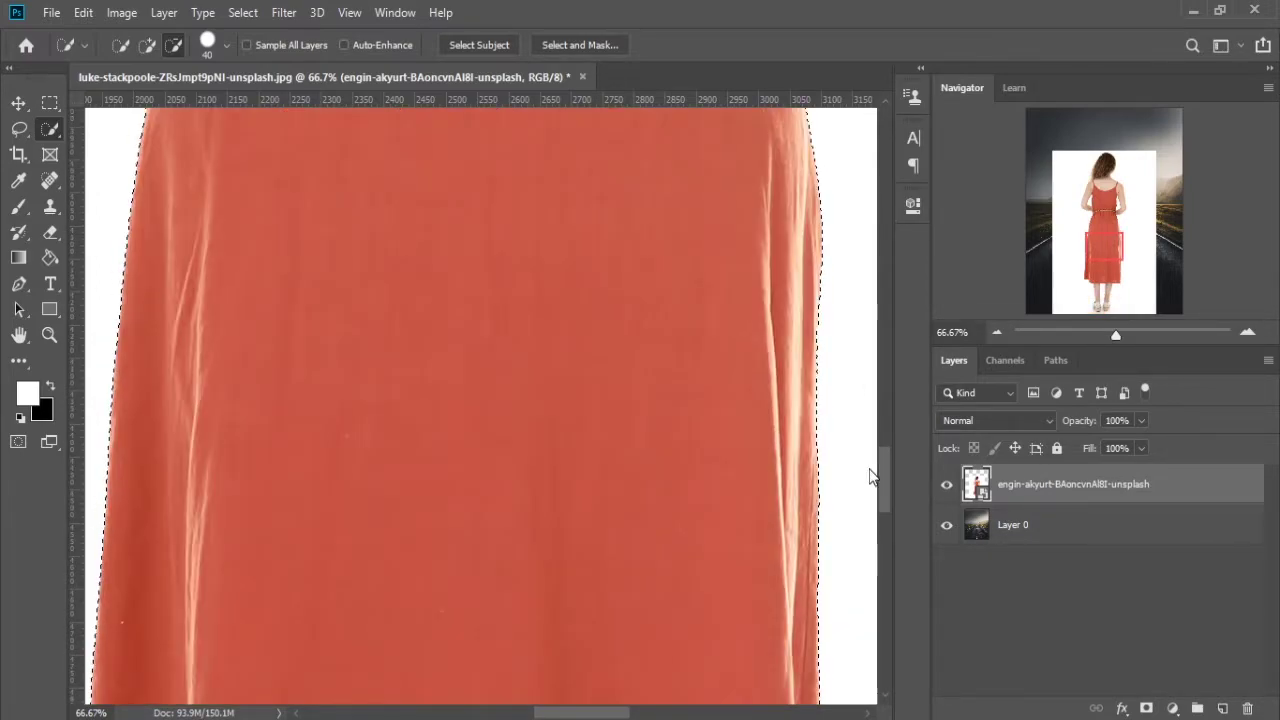
pyautogui.scroll(10, 870, 470)
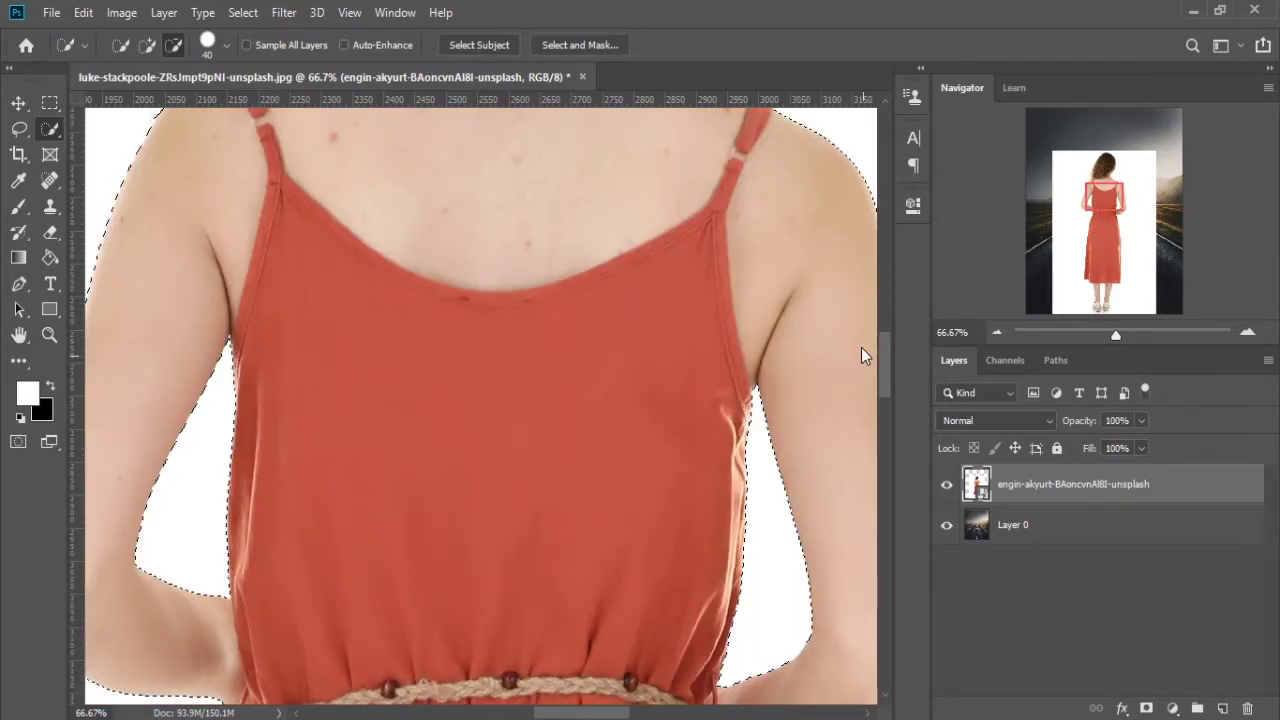
pyautogui.scroll(-10, 861, 347)
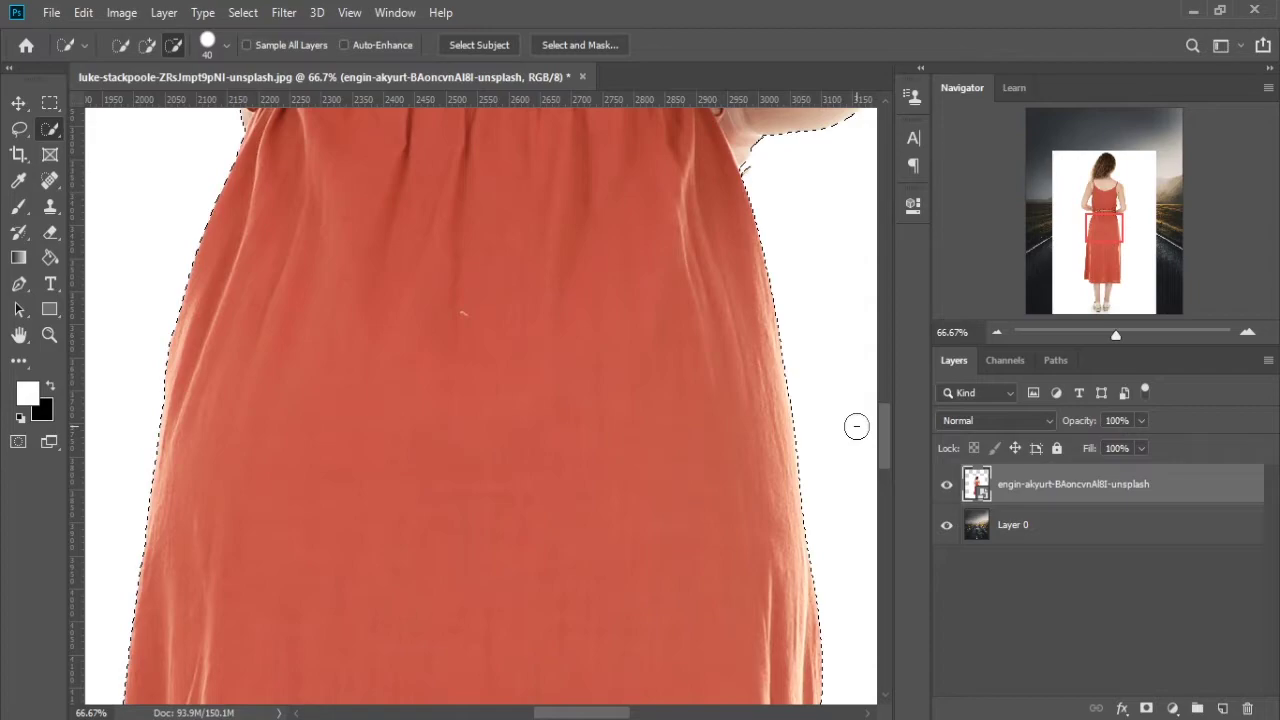
pyautogui.hotkey('ctrl', '-')
pyautogui.hotkey('ctrl', '-')
pyautogui.hotkey('ctrl', '-')
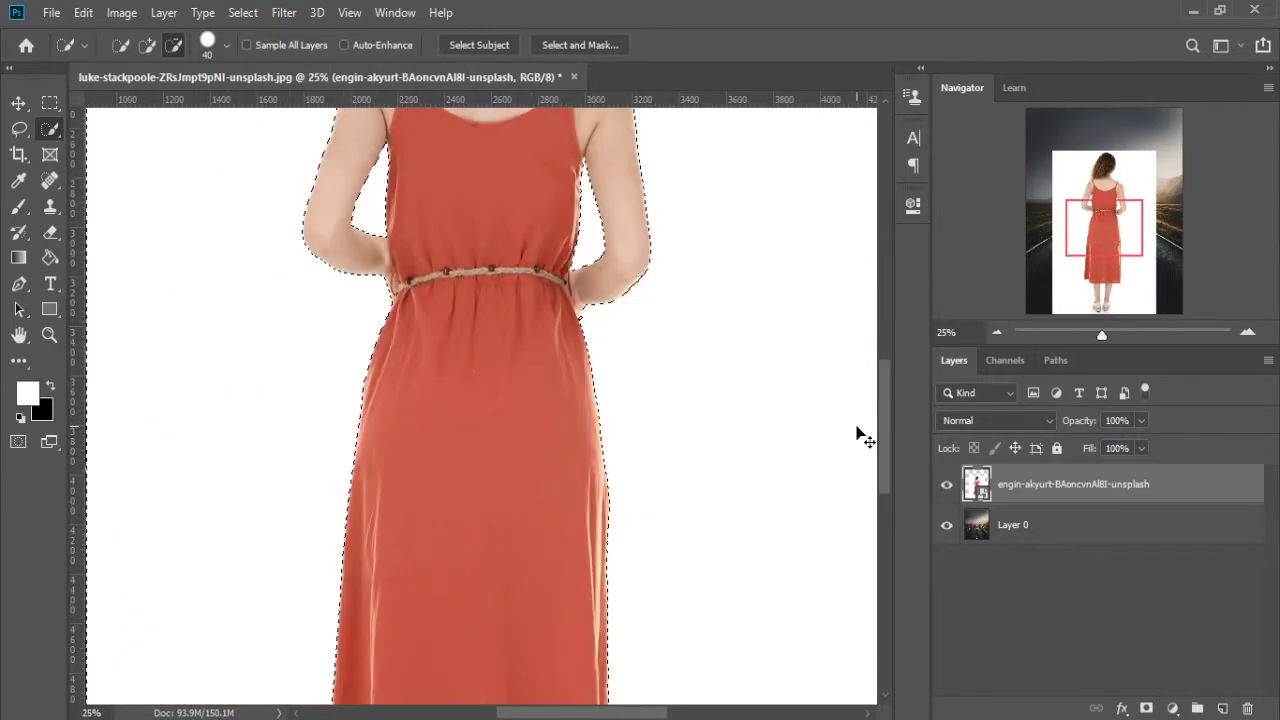
pyautogui.hotkey('ctrl', '-')
pyautogui.hotkey('ctrl', '-')
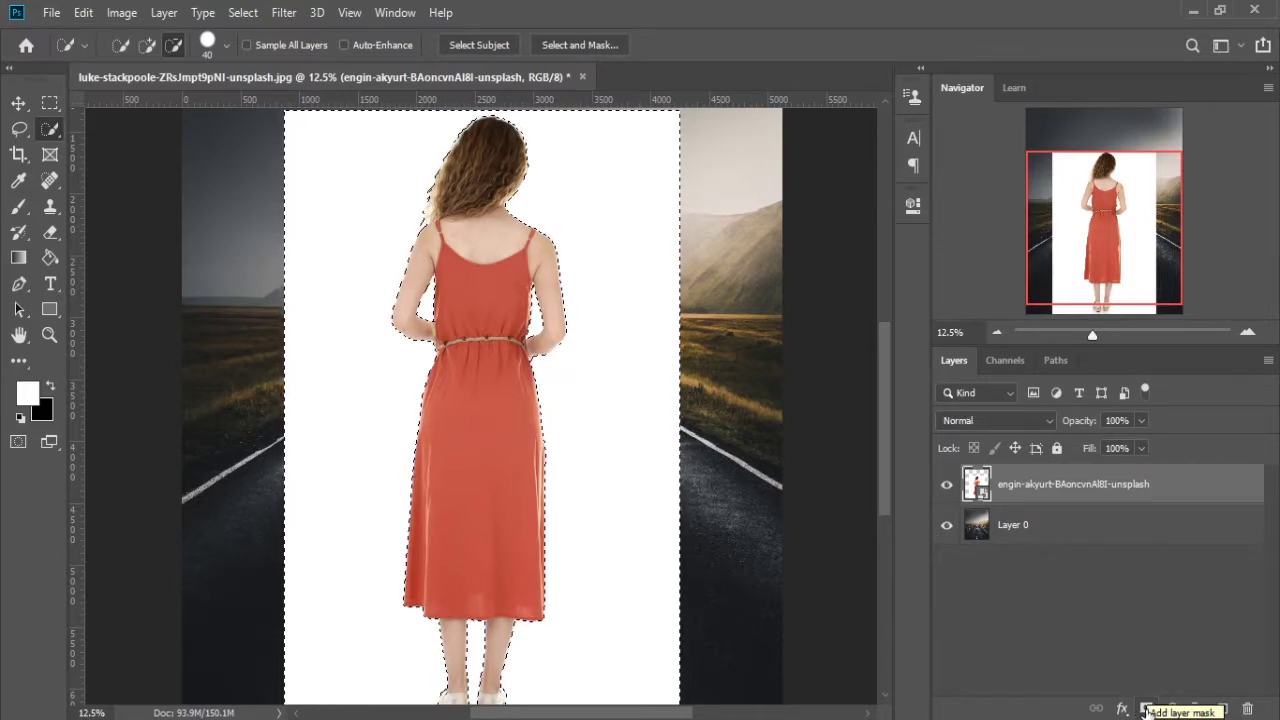
# - Add a layer mask from the selection so the white backdrop disappears behind the woman
pyautogui.keyDown('alt'); pyautogui.click(1146, 709); pyautogui.keyUp('alt')
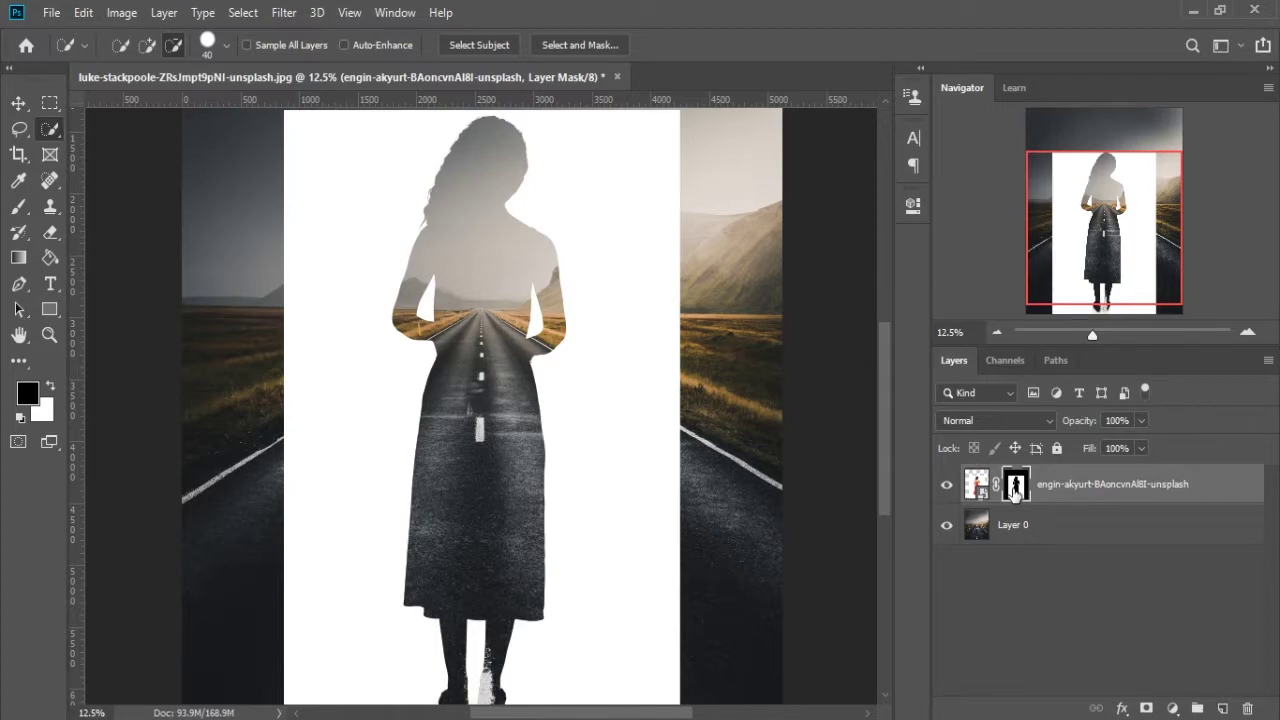
pyautogui.moveTo(1013, 490); pyautogui.dragTo(1016, 493)
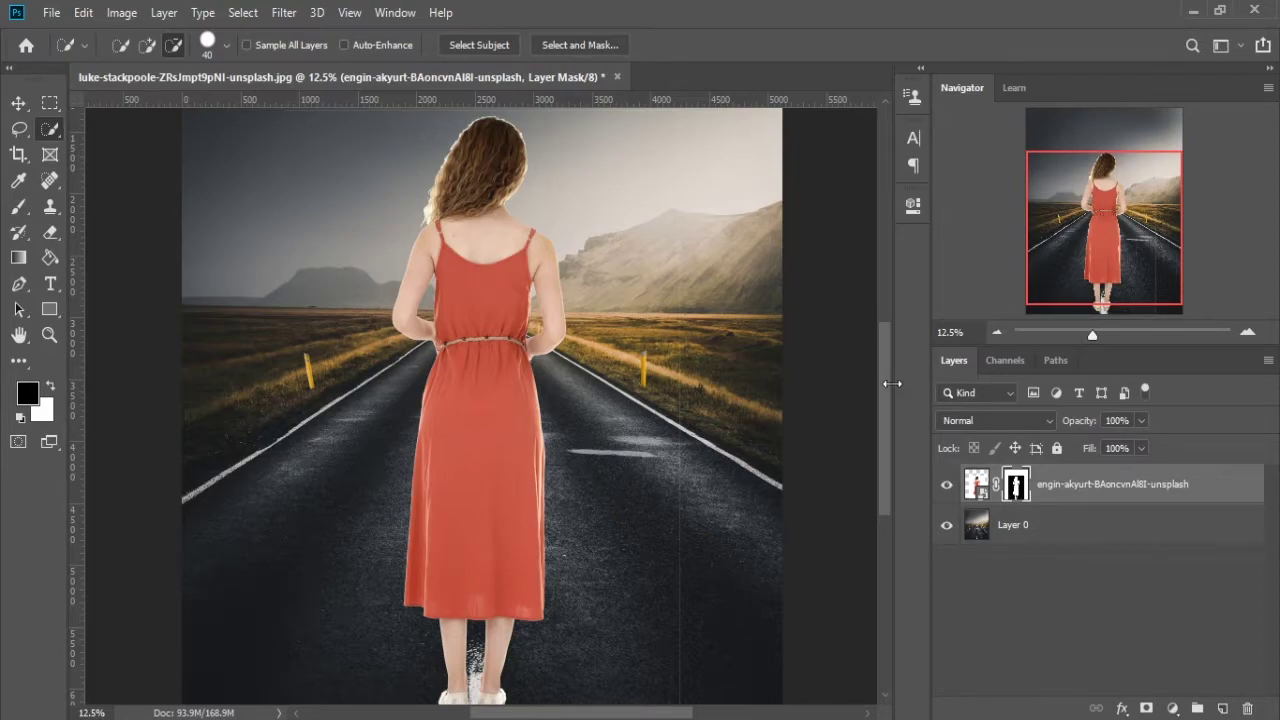
pyautogui.hotkey('ctrl', '-')
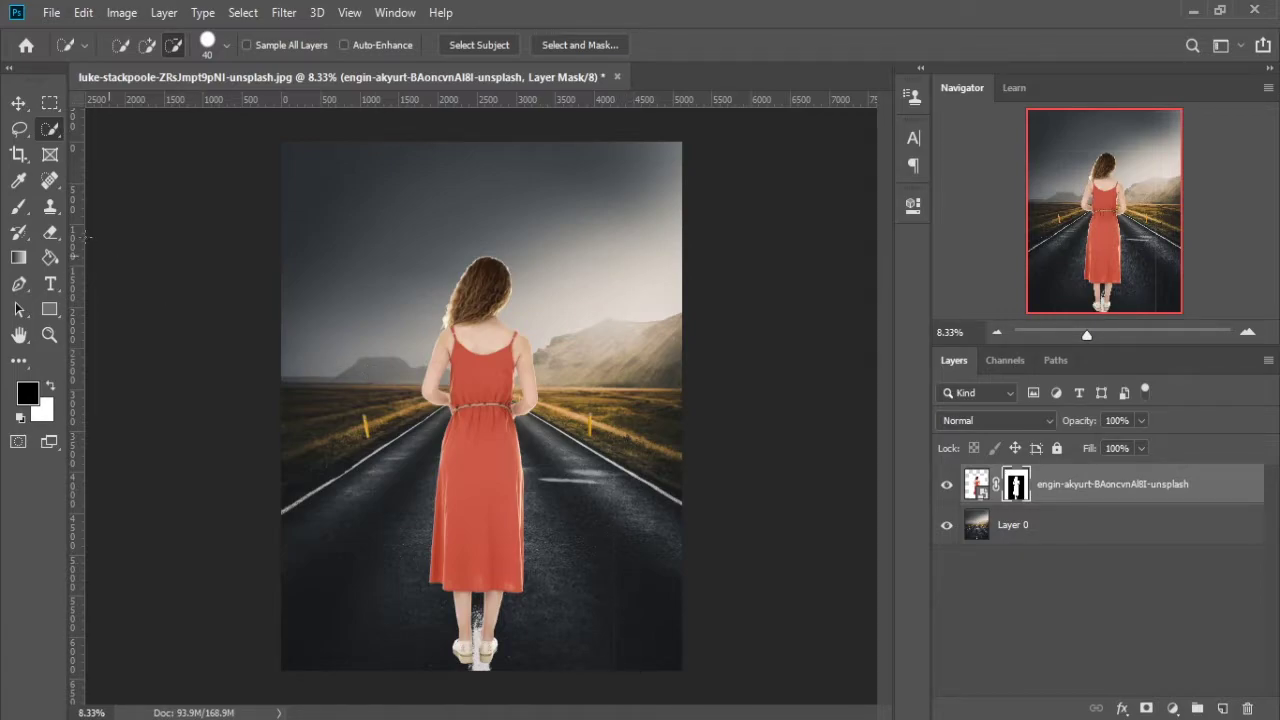
# - Switch from the Brush back to Quick Selection and enlarge its brush from 125 to 175
pyautogui.click(18, 208)
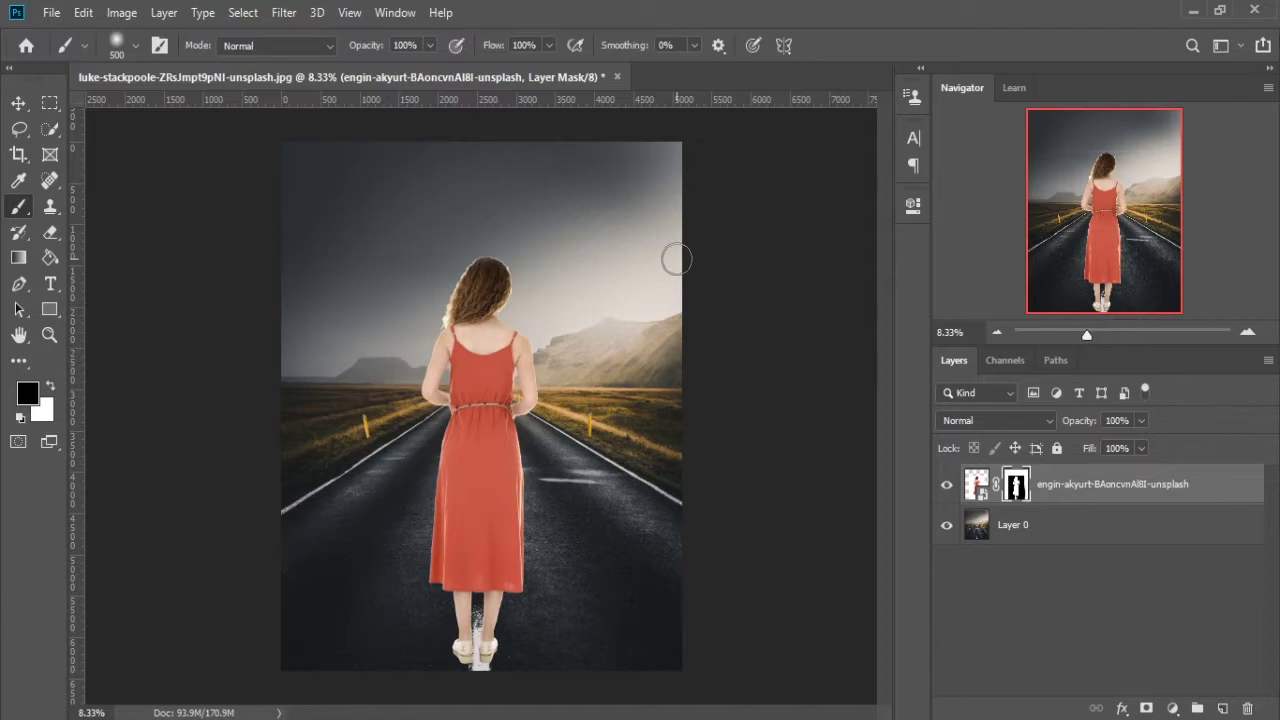
pyautogui.click(1016, 484)
pyautogui.click(54, 134)
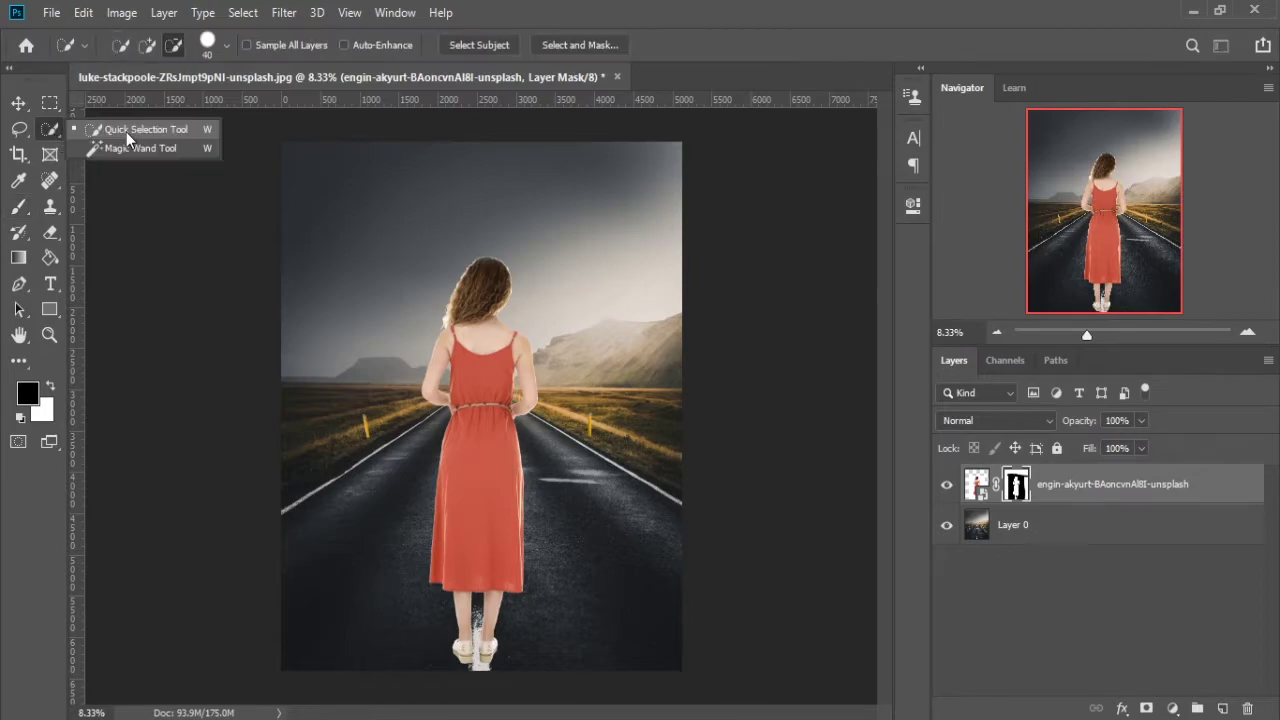
pyautogui.click(126, 132)
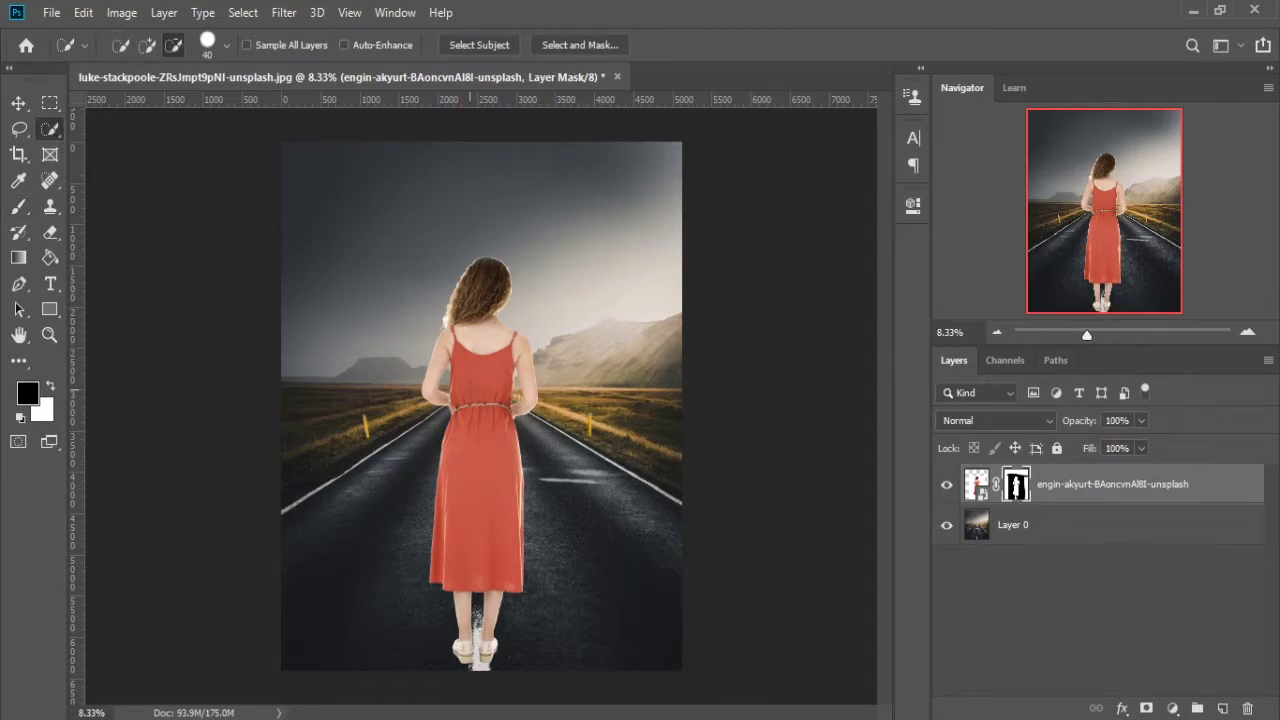
pyautogui.scroll(3, 470, 388)
pyautogui.press(']')
pyautogui.press(']')
pyautogui.press(']')
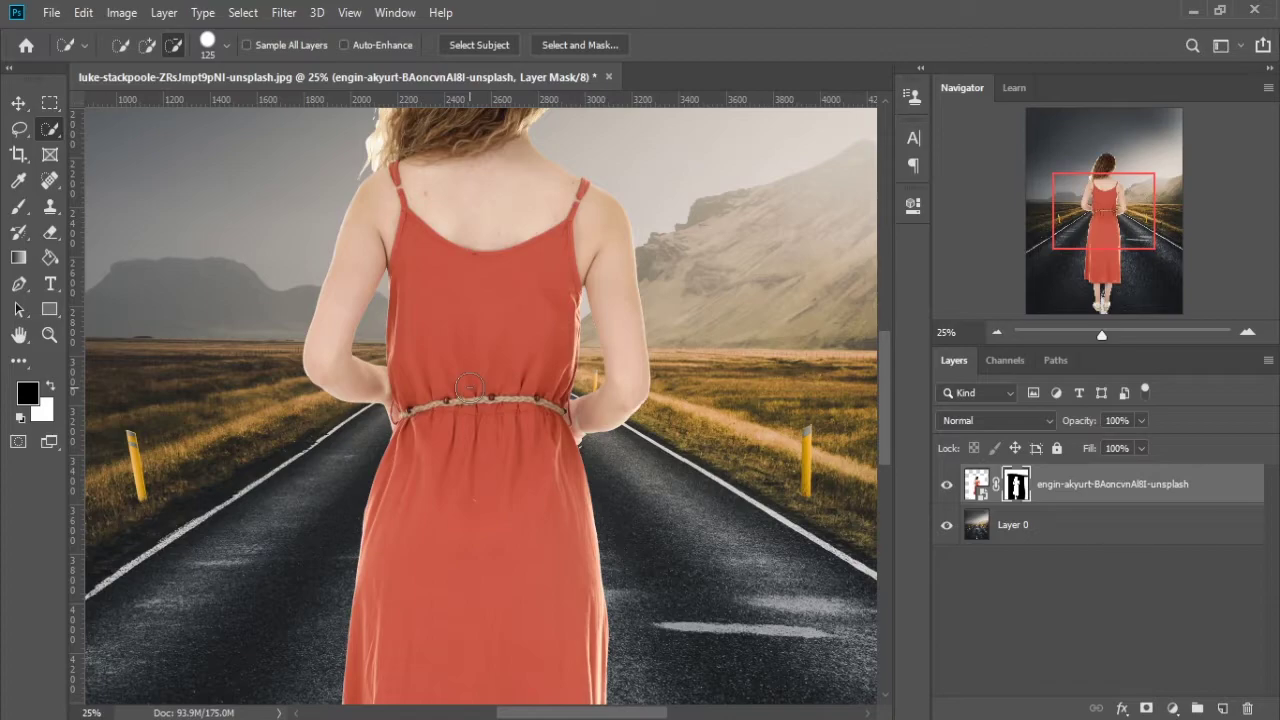
pyautogui.press(']')
pyautogui.press(']')
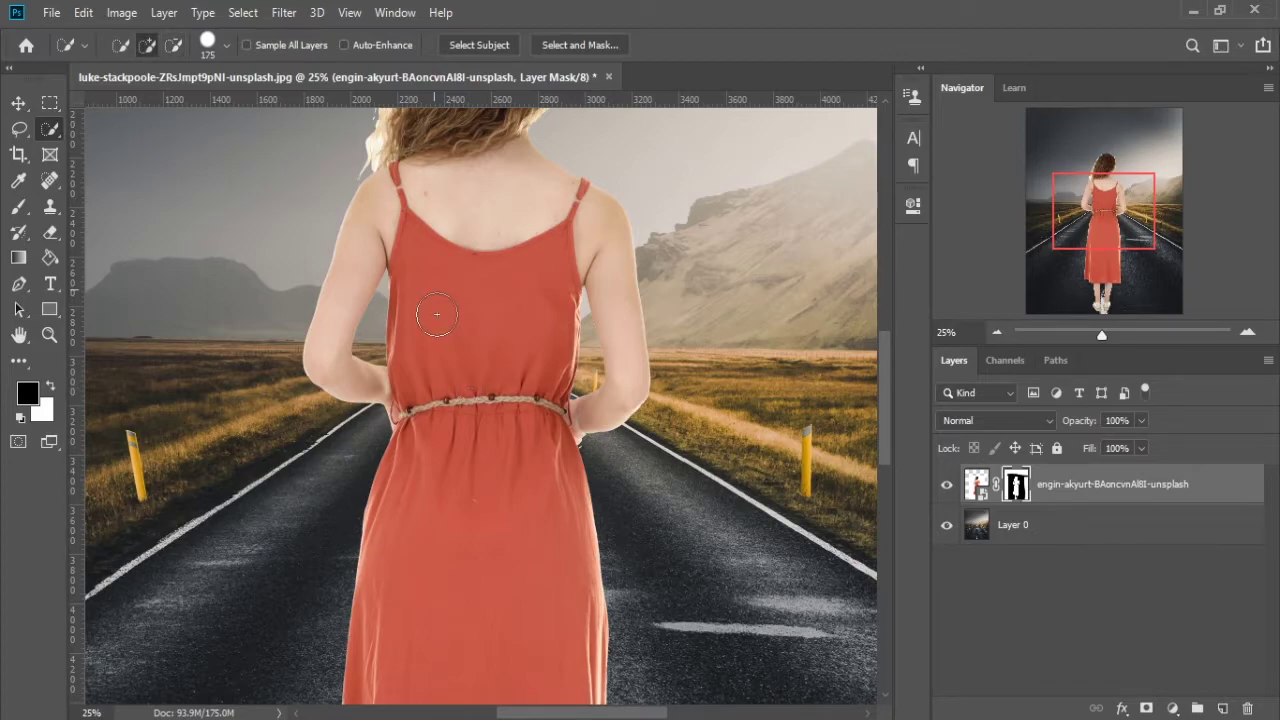
# - Select the red dress from straps to hem, adding both shoulder straps
pyautogui.moveTo(437, 314); pyautogui.dragTo(446, 649)
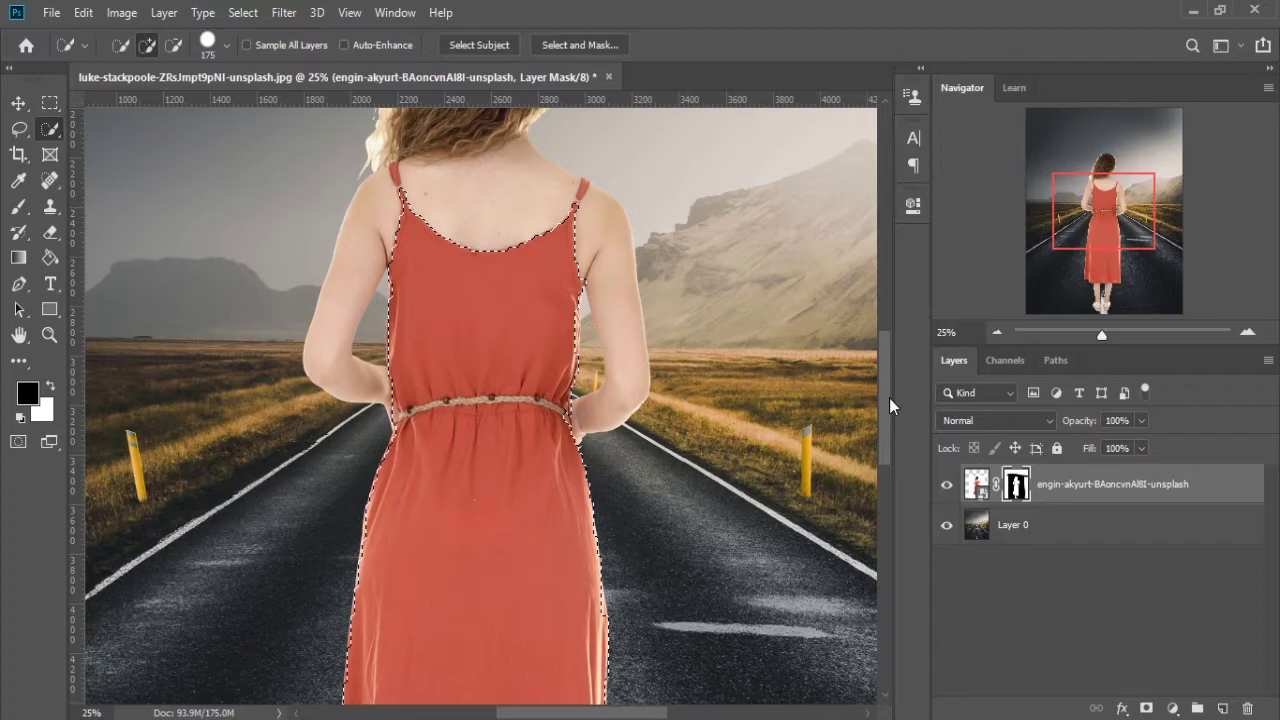
pyautogui.scroll(5, 565, 490)
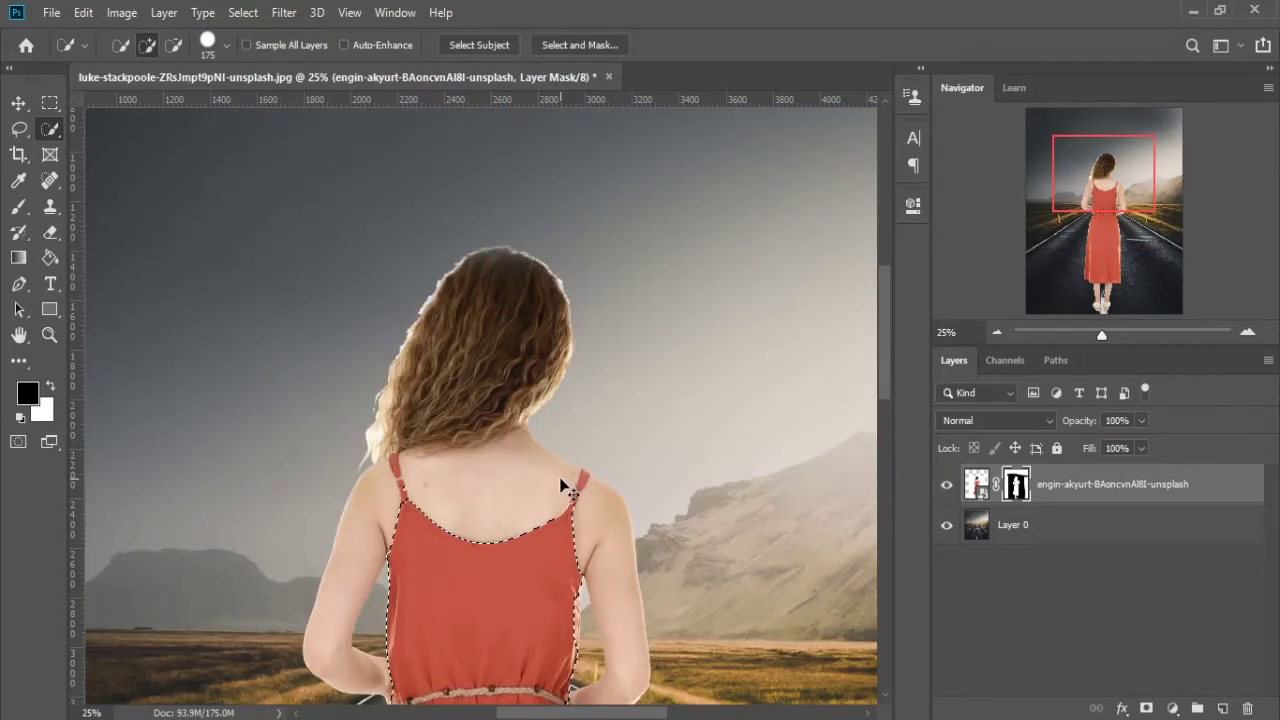
pyautogui.hotkey('ctrl', '1')
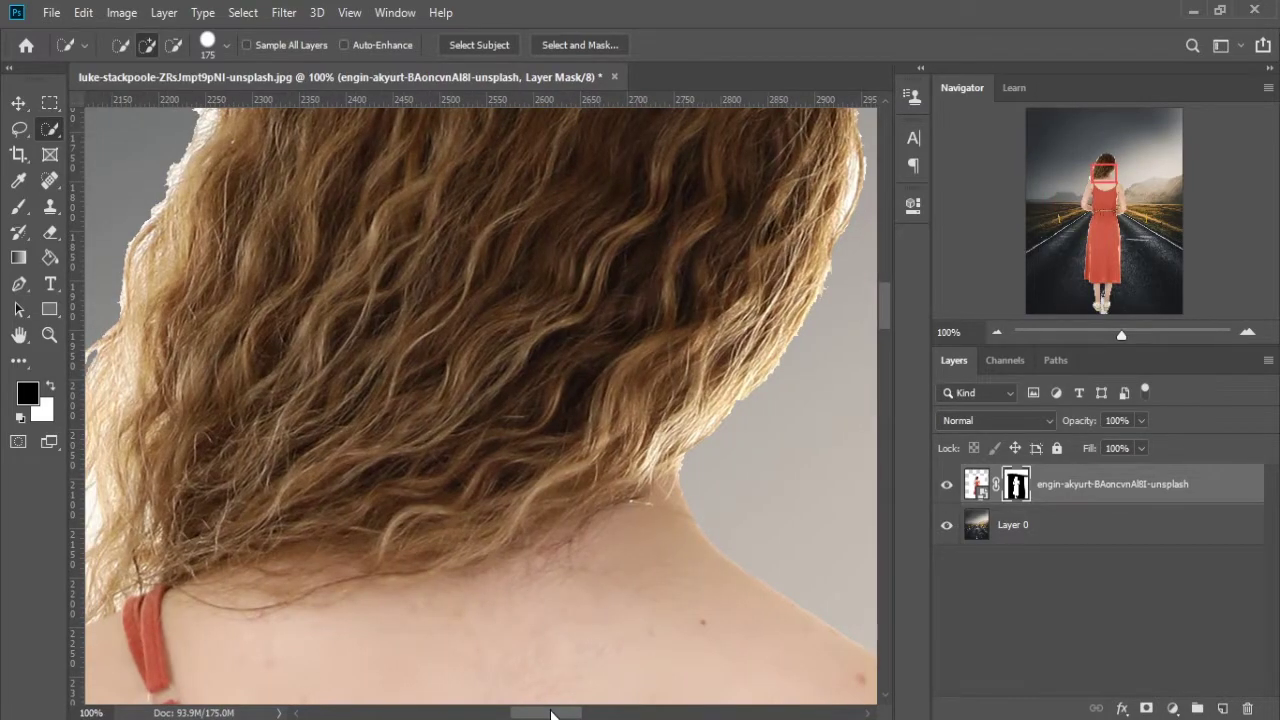
pyautogui.moveTo(550, 713); pyautogui.dragTo(540, 713)
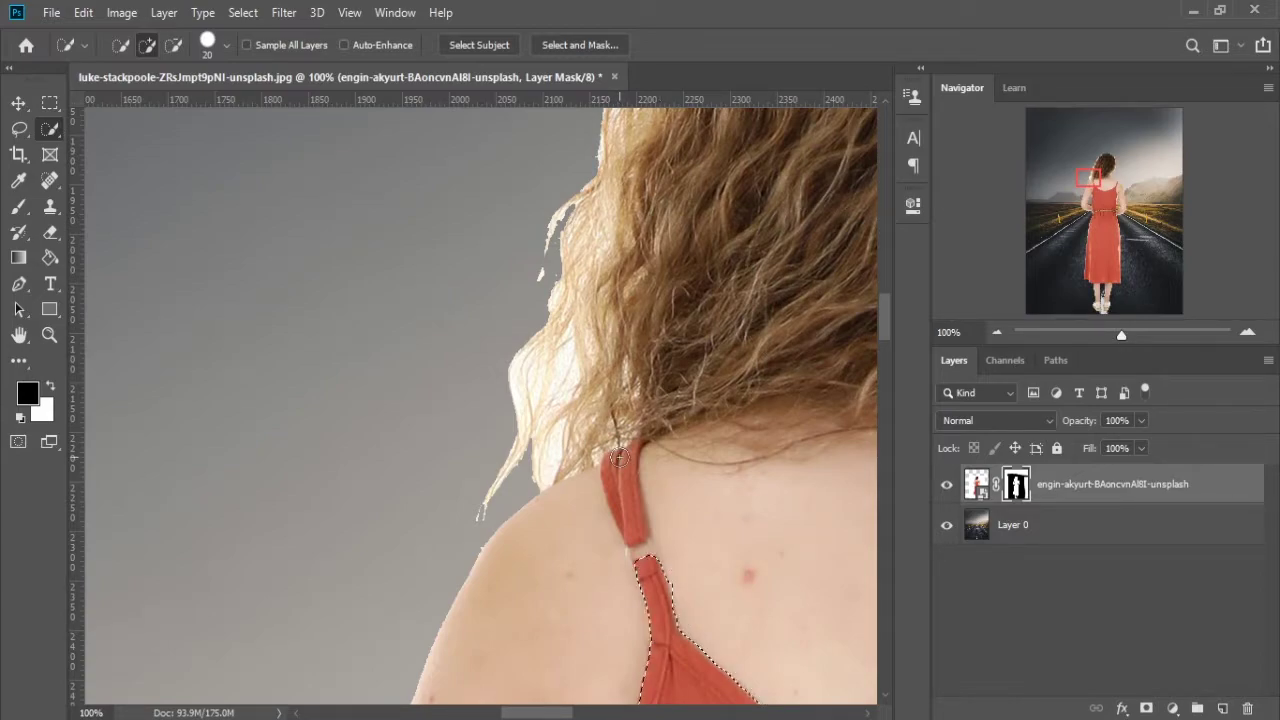
pyautogui.moveTo(619, 457); pyautogui.dragTo(627, 525)
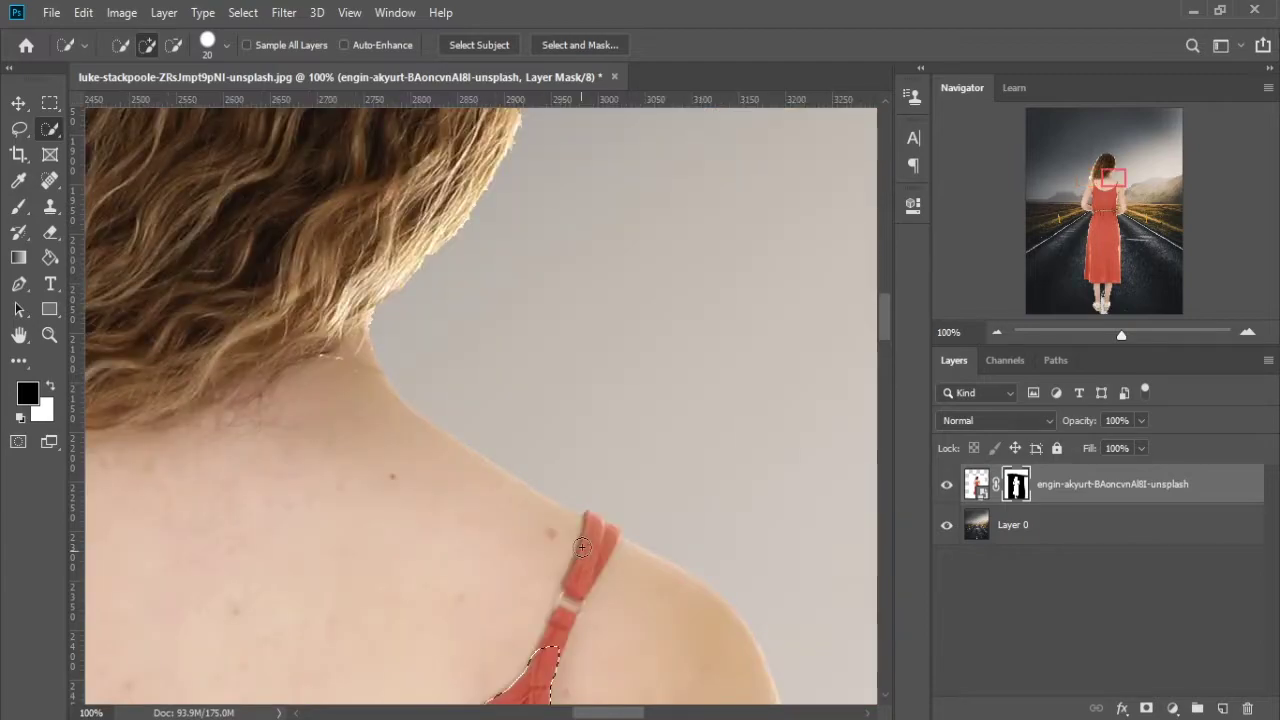
pyautogui.moveTo(598, 525); pyautogui.dragTo(561, 620)
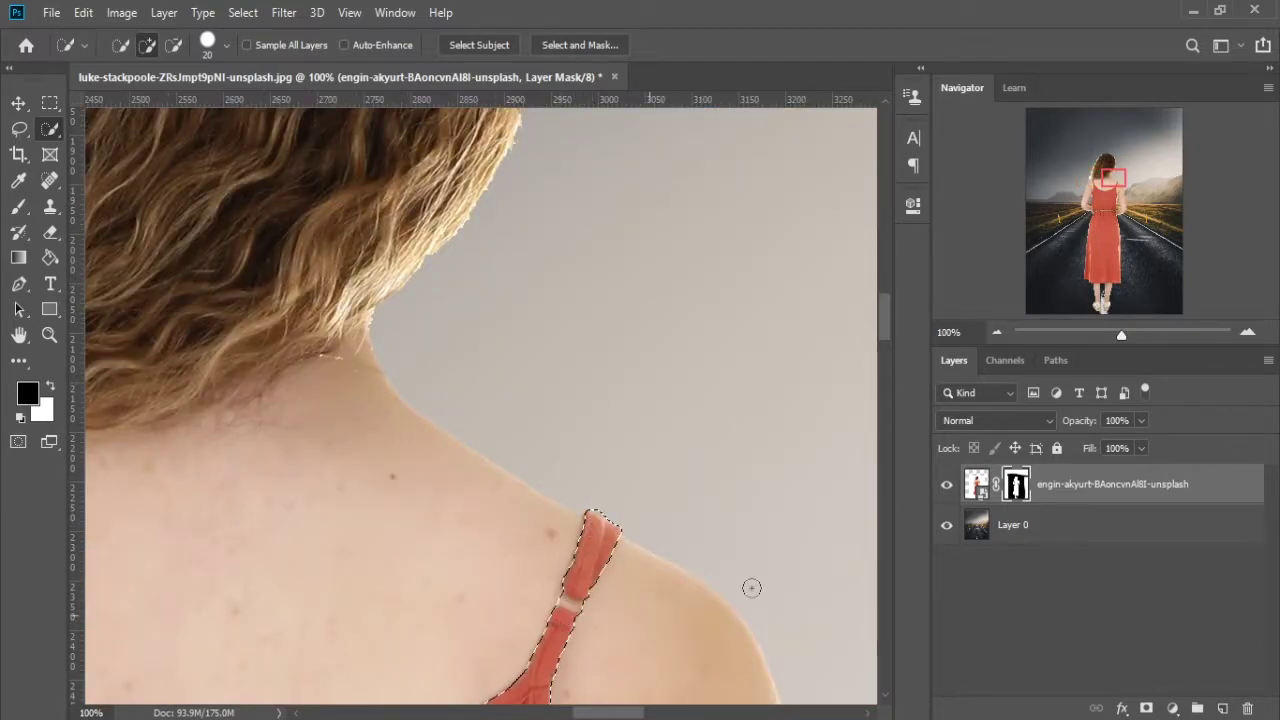
# - Extend along the dress's right edge, undo the spill onto the arm, and target the image
pyautogui.hotkey('ctrl', '-')
pyautogui.hotkey('ctrl', '-')
pyautogui.hotkey('ctrl', '-')
pyautogui.hotkey('ctrl', '-')
pyautogui.hotkey('ctrl', '-')
pyautogui.hotkey('ctrl', '+')
pyautogui.hotkey('ctrl', '+')
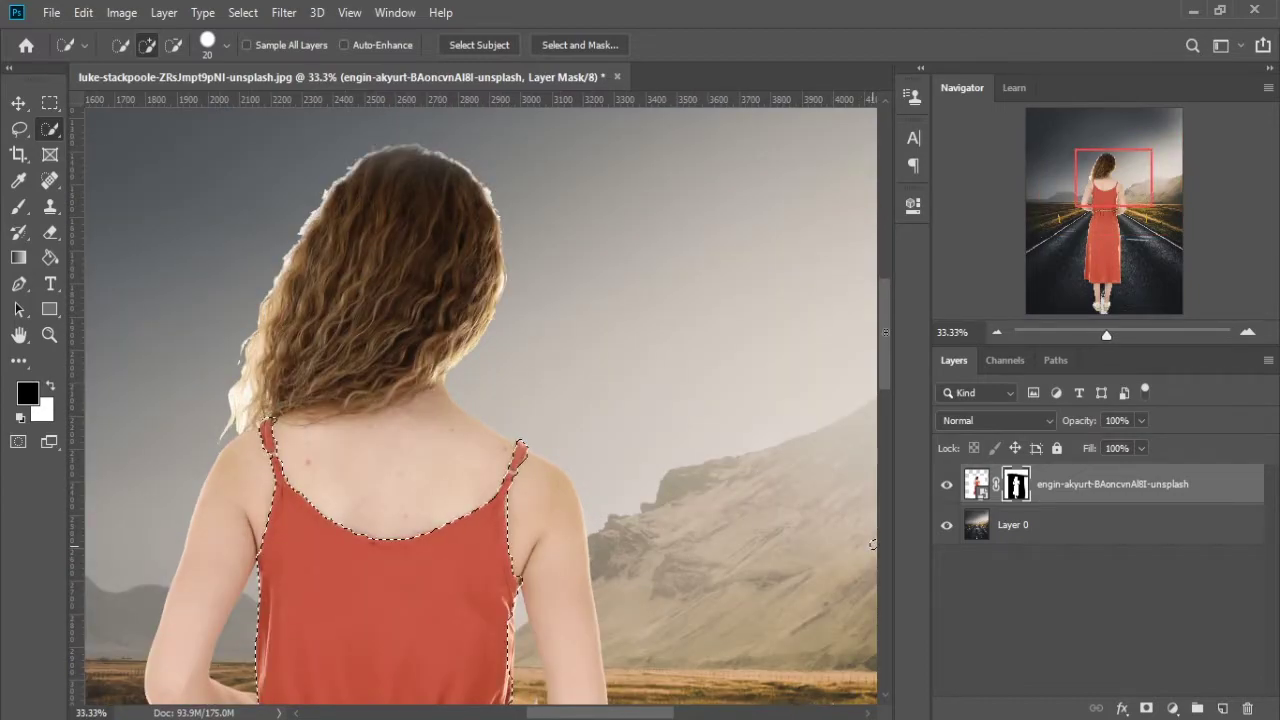
pyautogui.hotkey('ctrl', '-')
pyautogui.hotkey('ctrl', '-')
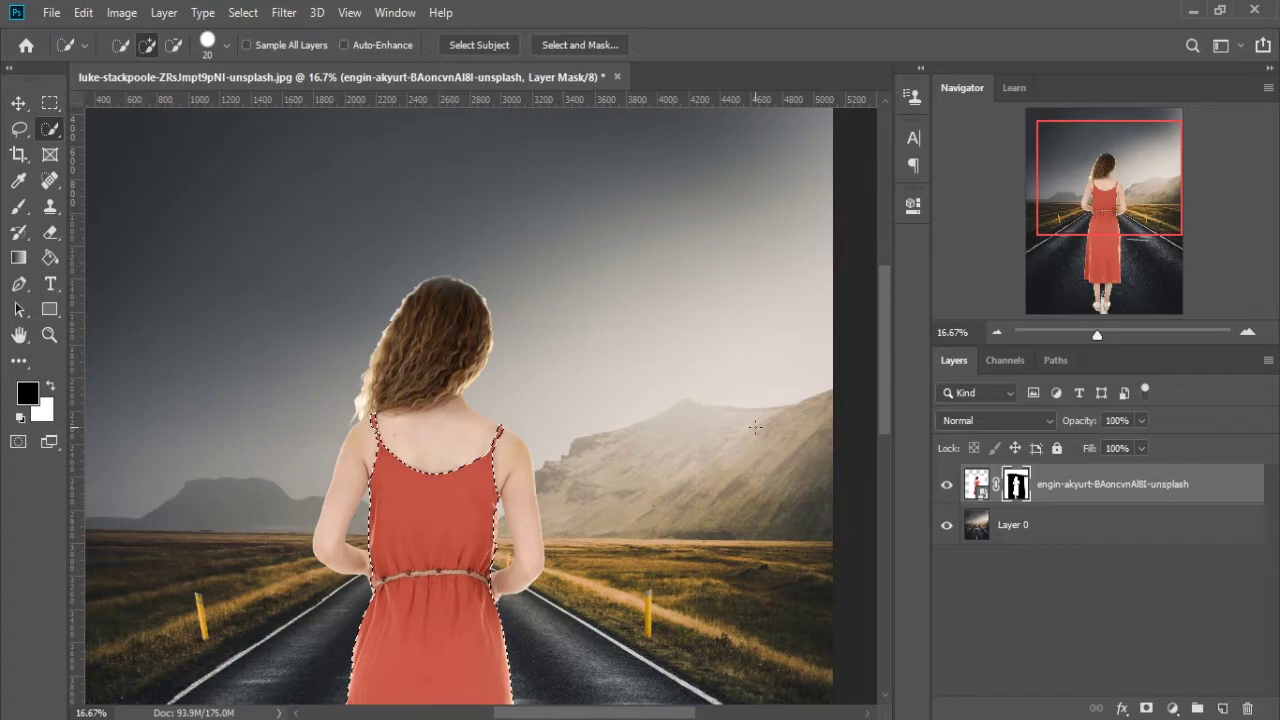
pyautogui.hotkey('ctrl', '+')
pyautogui.hotkey('ctrl', '+')
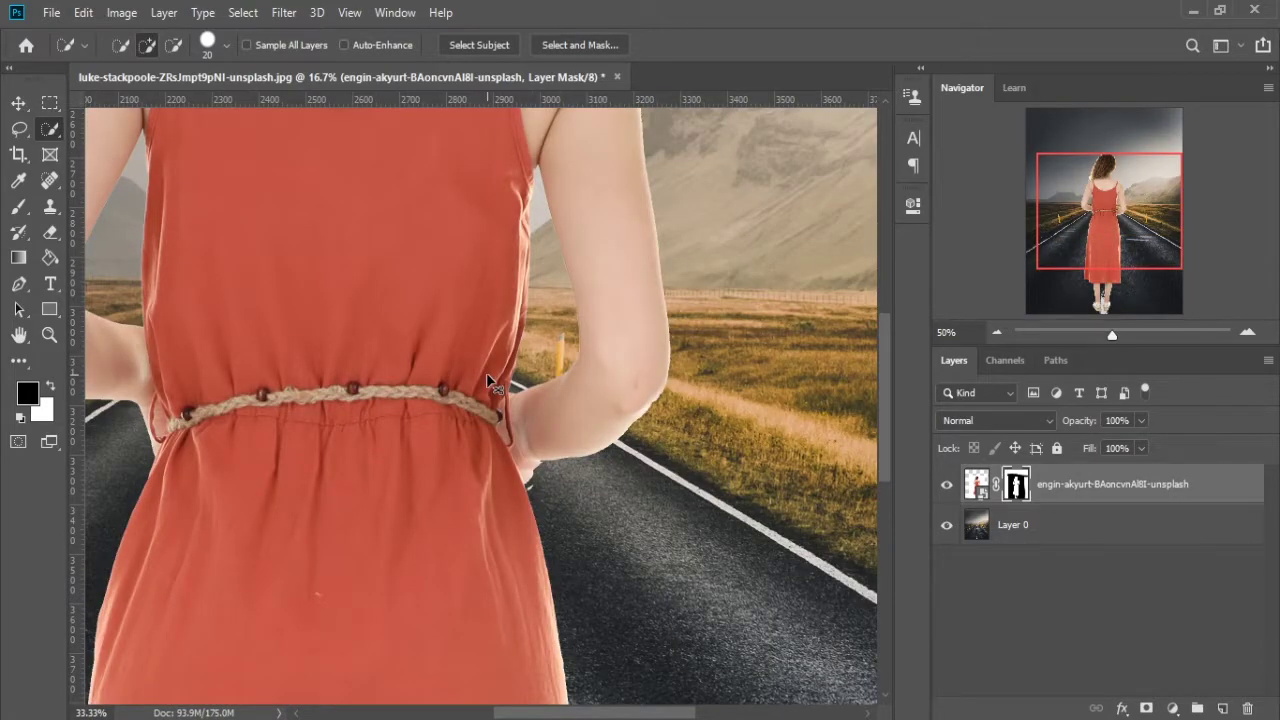
pyautogui.moveTo(526, 228); pyautogui.dragTo(519, 306)
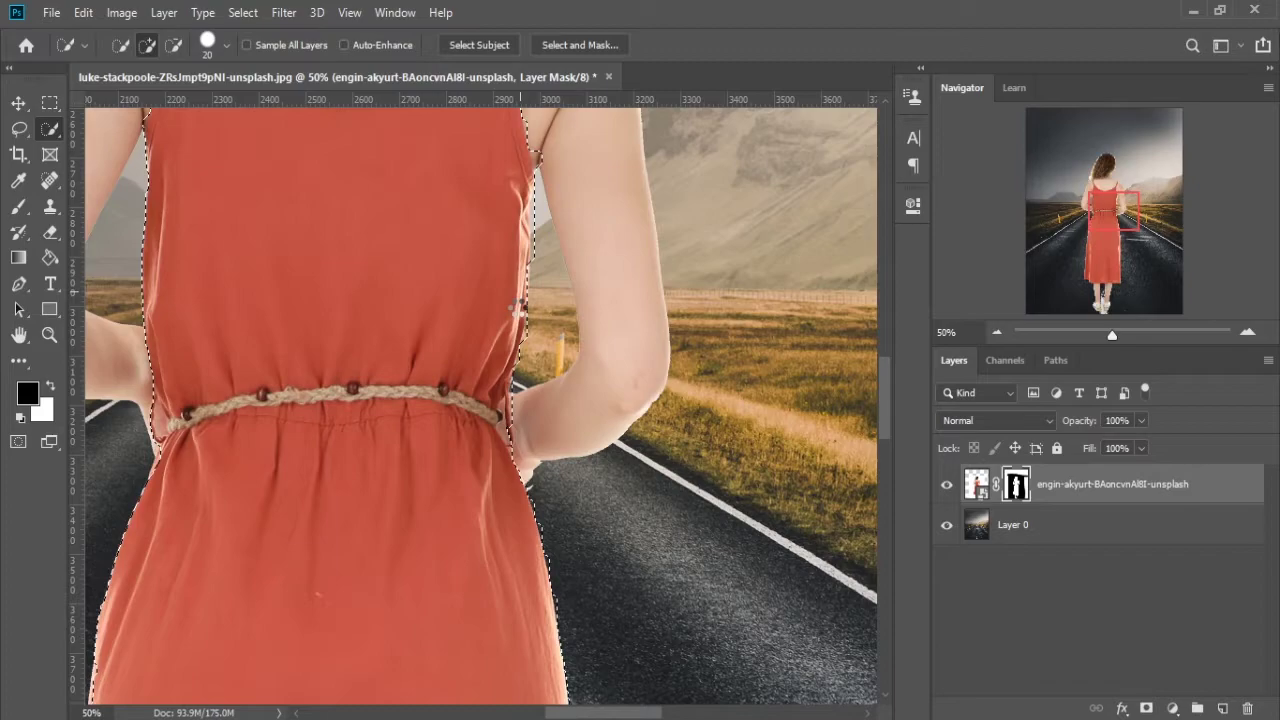
pyautogui.hotkey('ctrl', 'z')
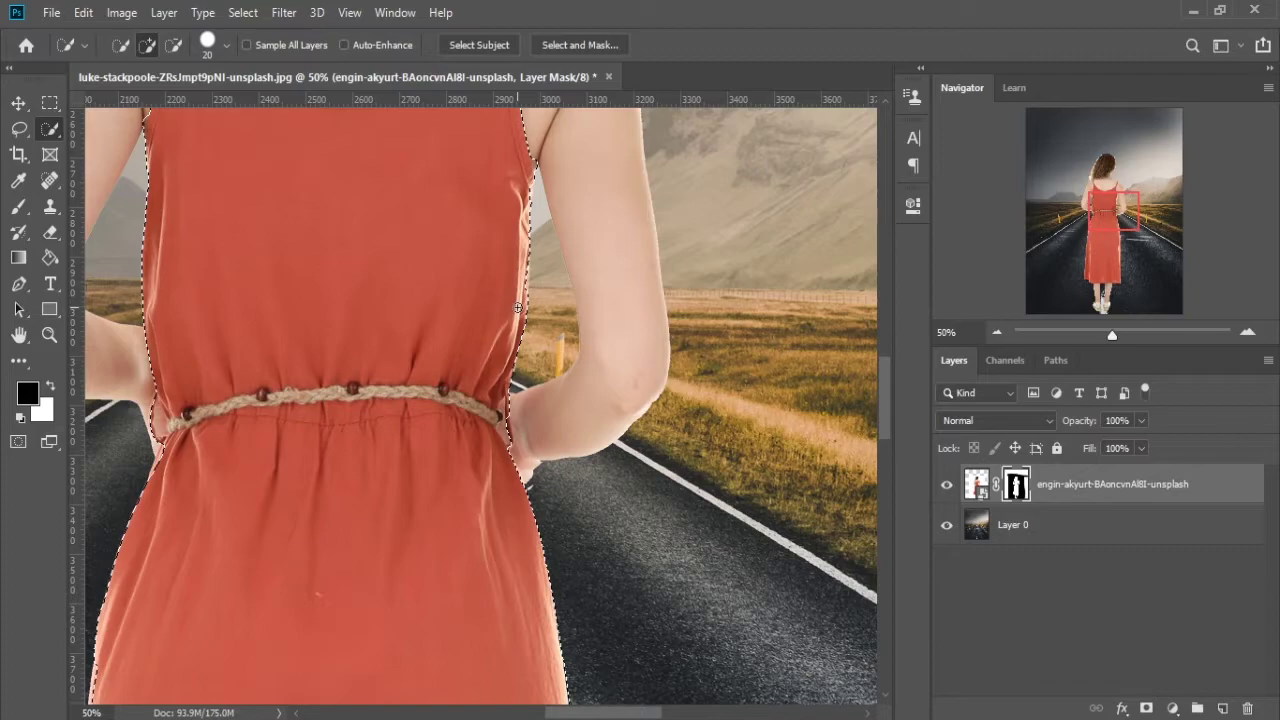
pyautogui.hotkey('ctrl', '2')
pyautogui.hotkey('ctrl', '-')
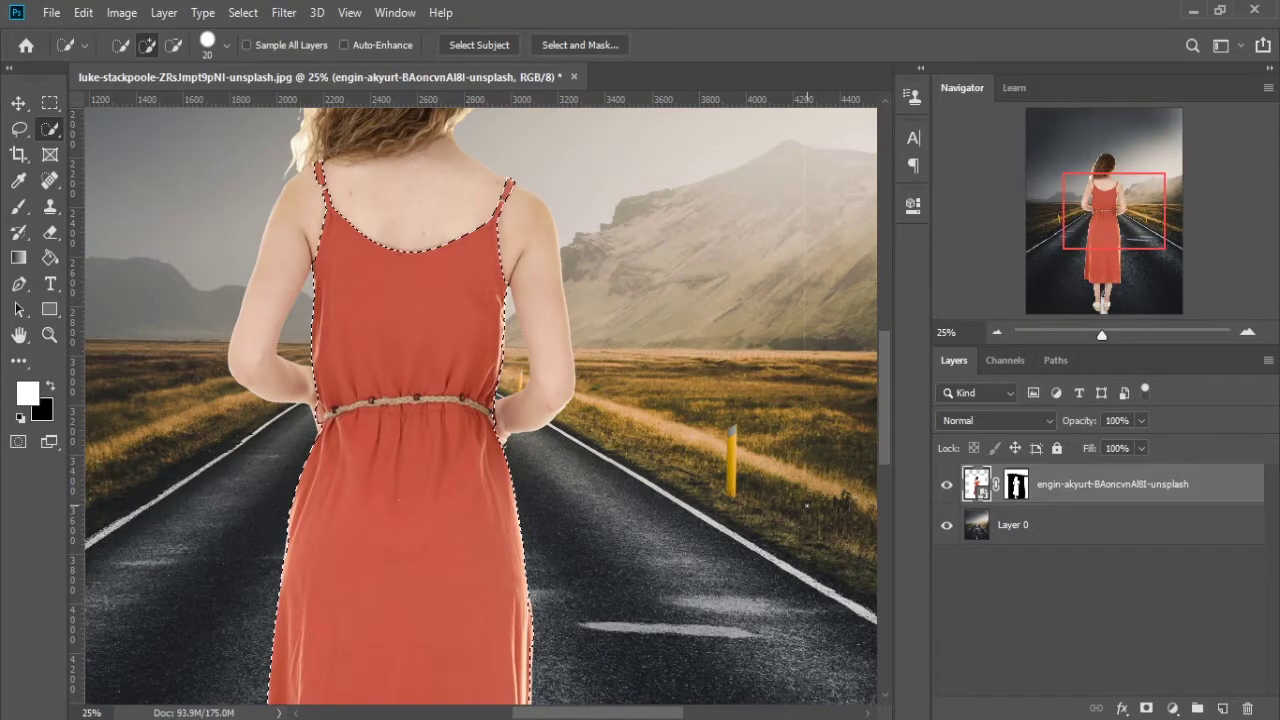
# - Copy the selected dress to Layer 1 and toggle the woman layer off and on to check it
pyautogui.hotkey('ctrl', 'j')
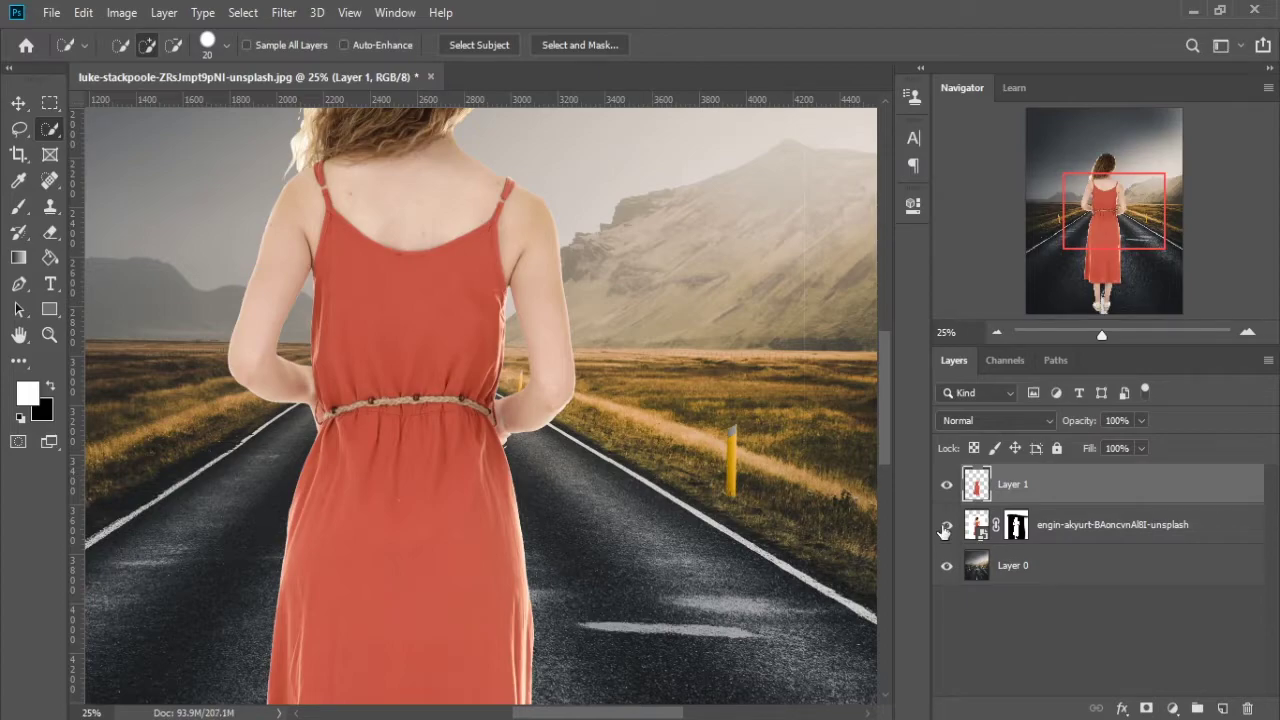
pyautogui.click(946, 526)
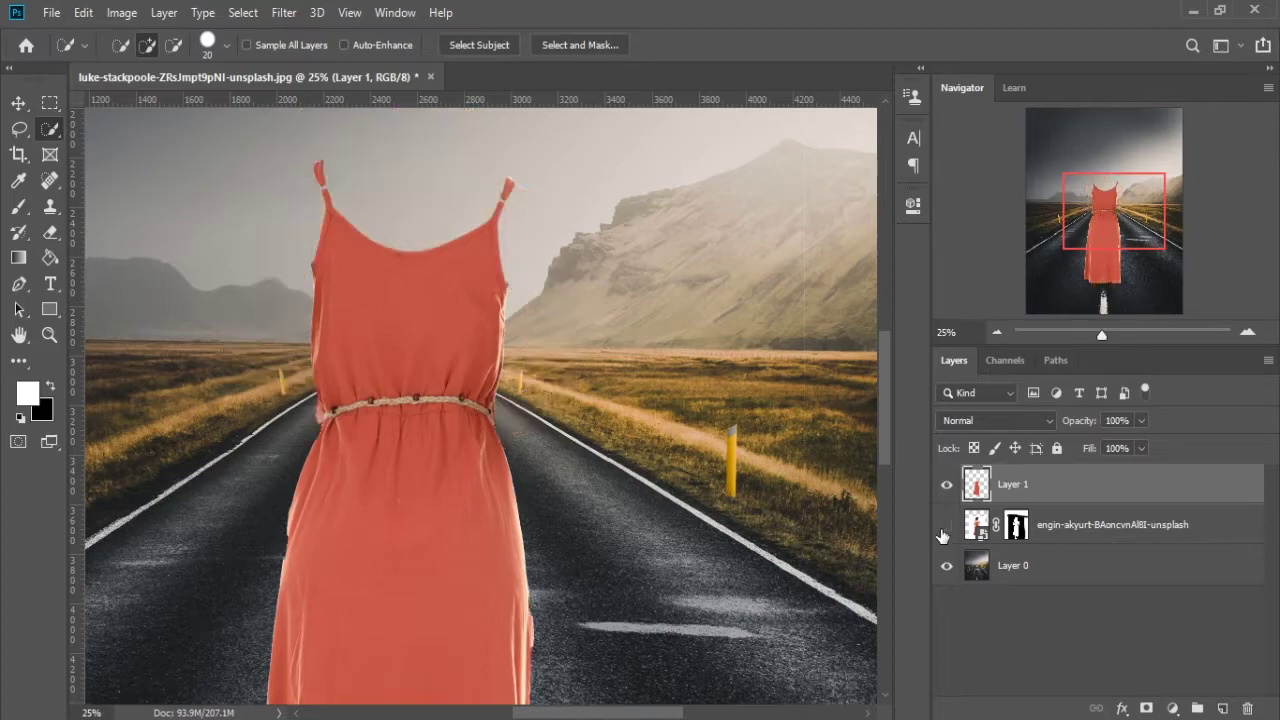
pyautogui.click(945, 526)
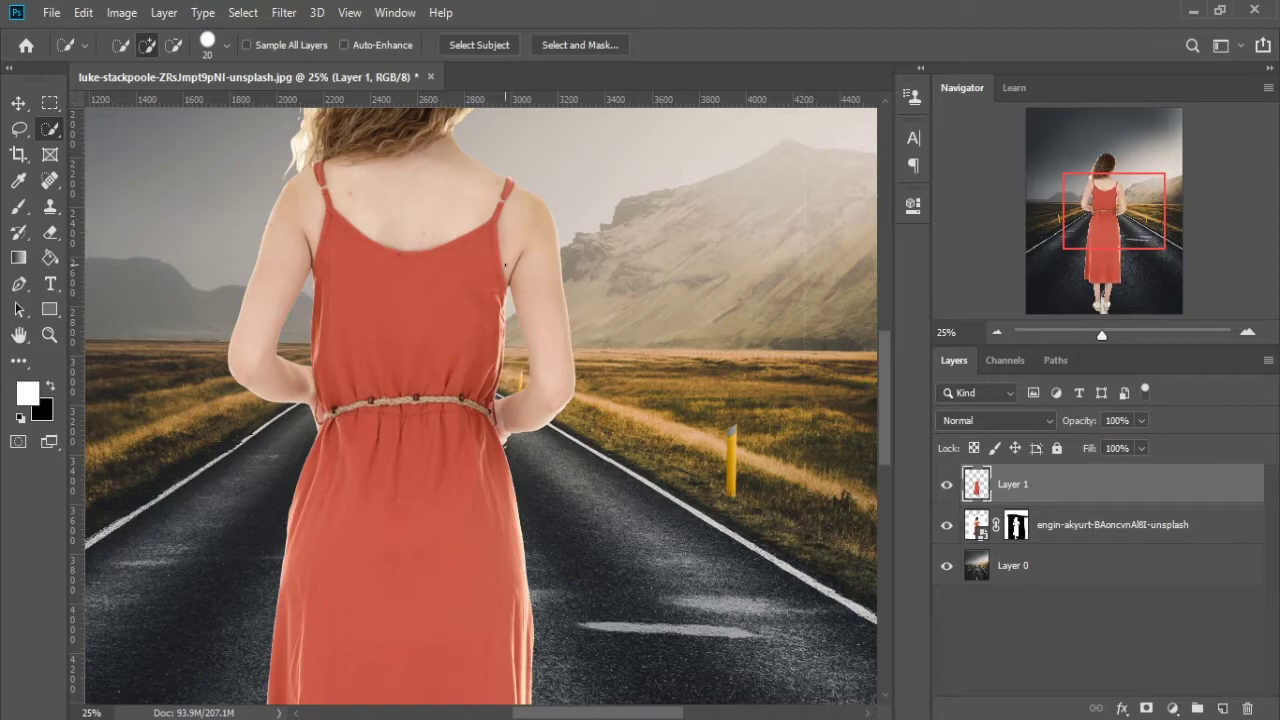
# - Desaturate the Layer 1 dress copy, blend it in Soft Light, and target the woman's mask
pyautogui.click(137, 14)
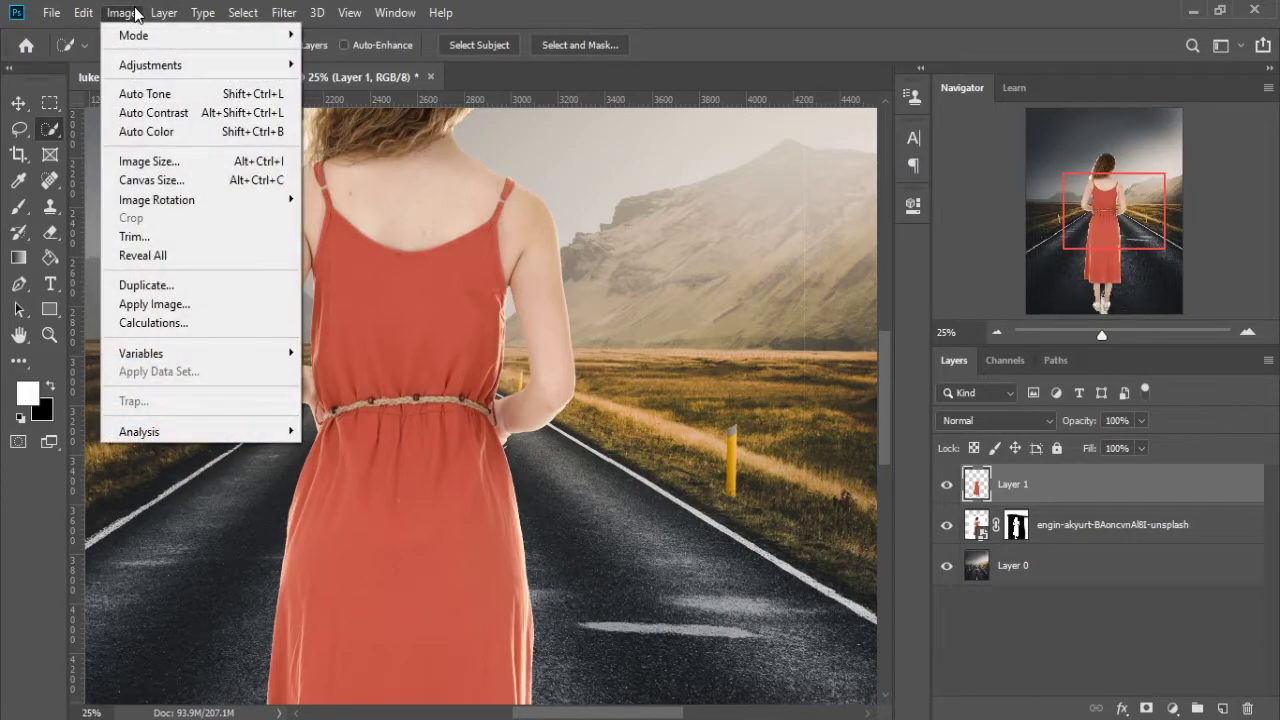
pyautogui.moveTo(150, 65)
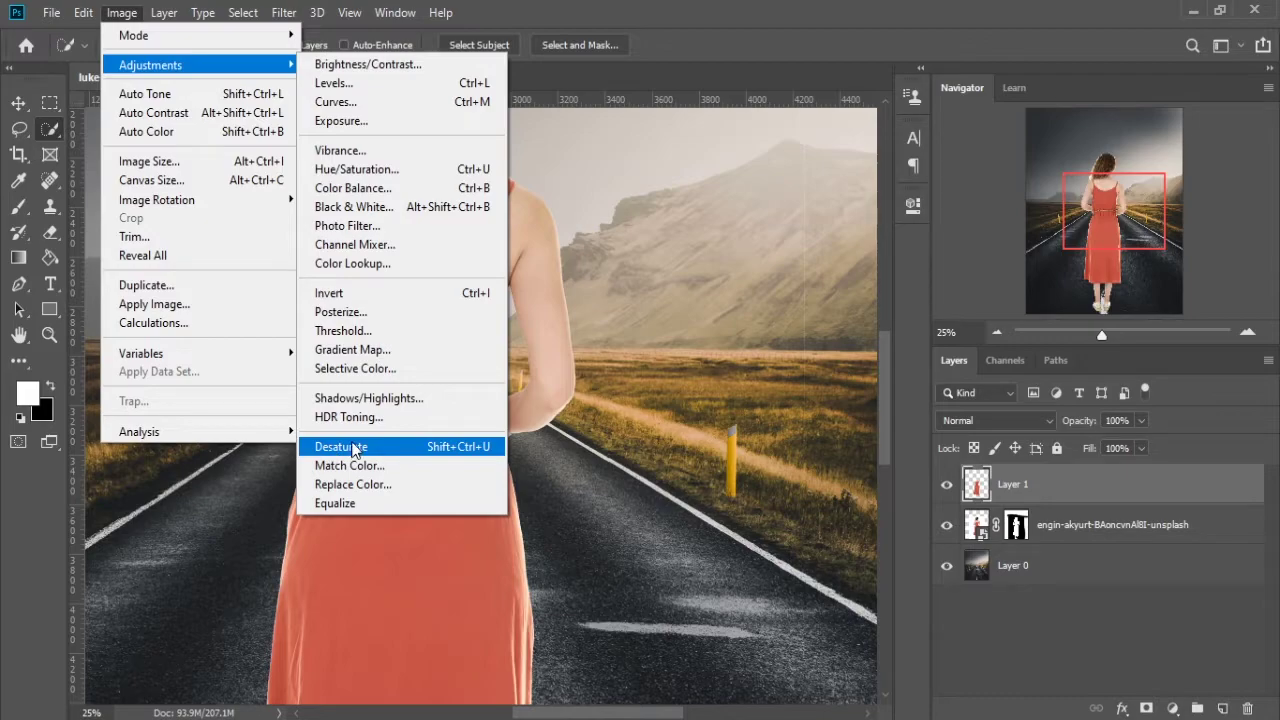
pyautogui.click(436, 452)
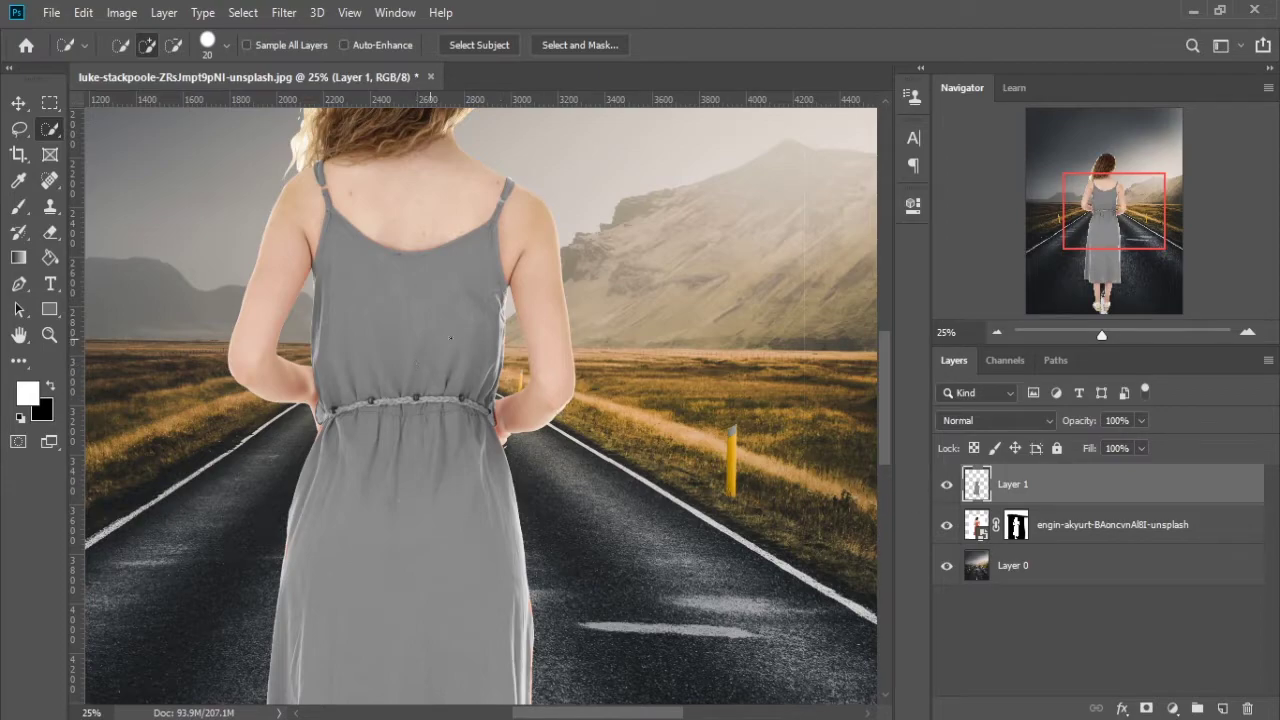
pyautogui.click(1025, 421)
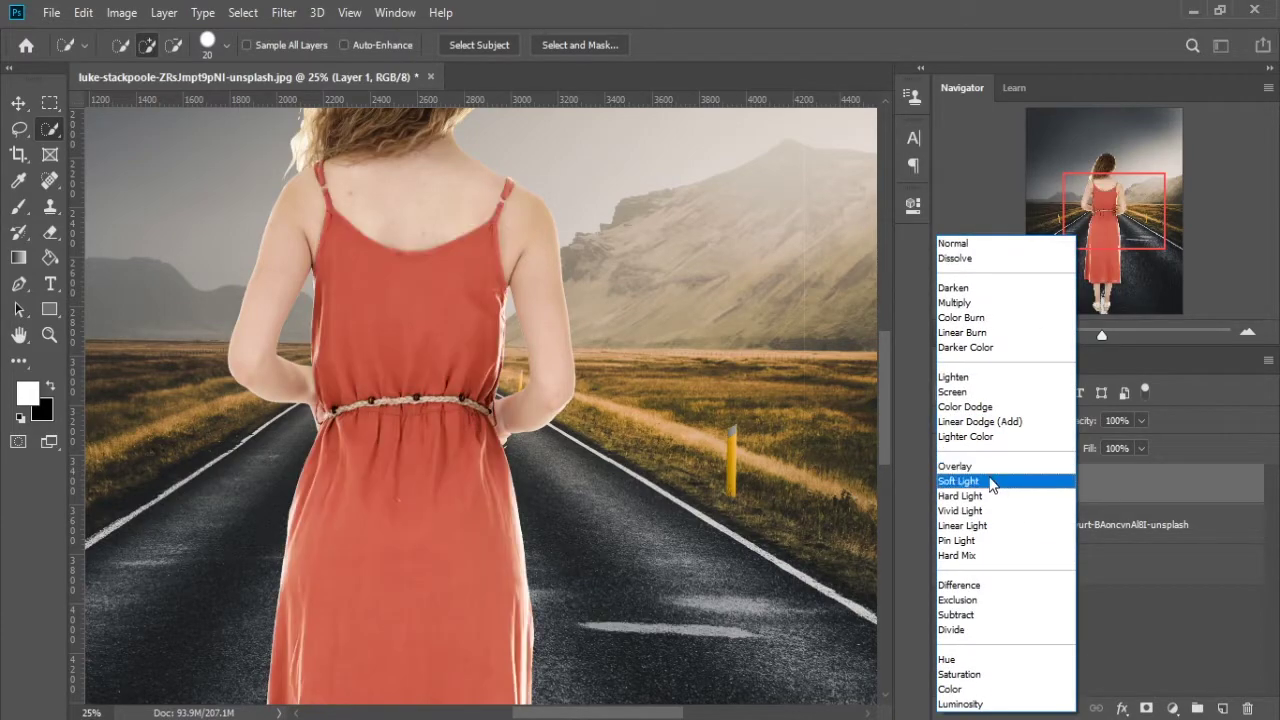
pyautogui.click(992, 481)
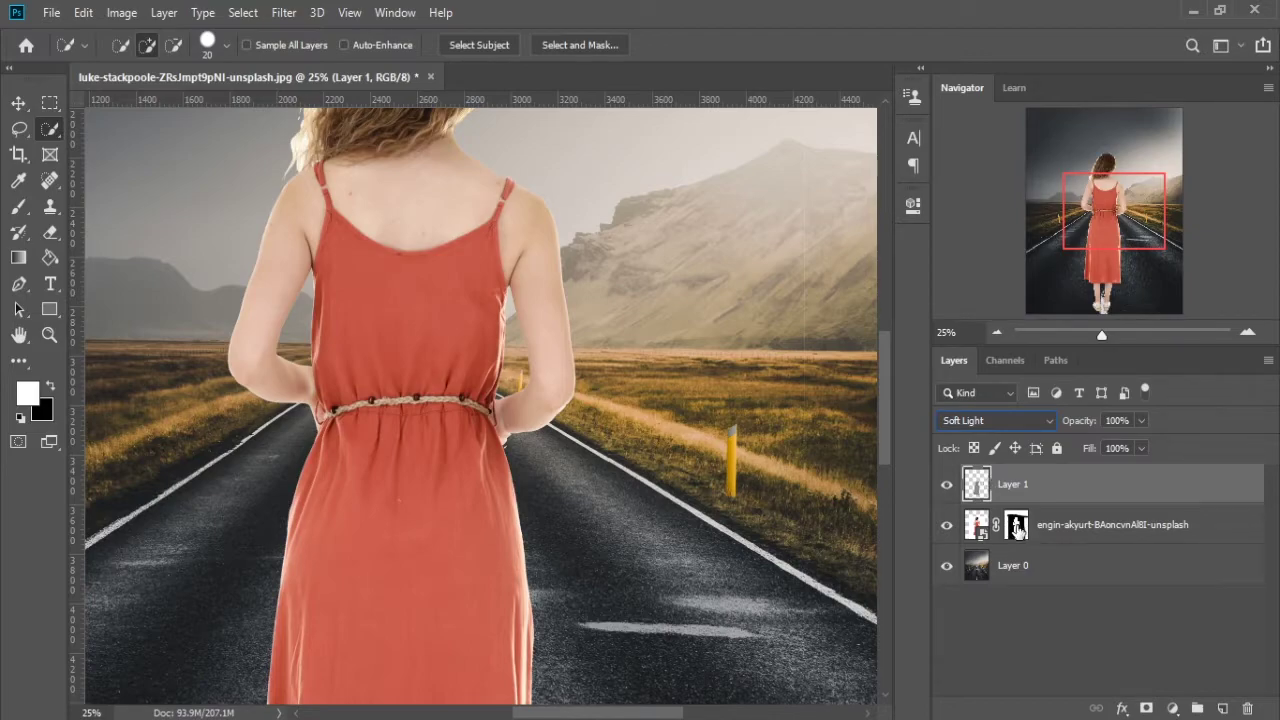
pyautogui.hotkey('shift', 'alt', 'n')
pyautogui.click(1017, 528)
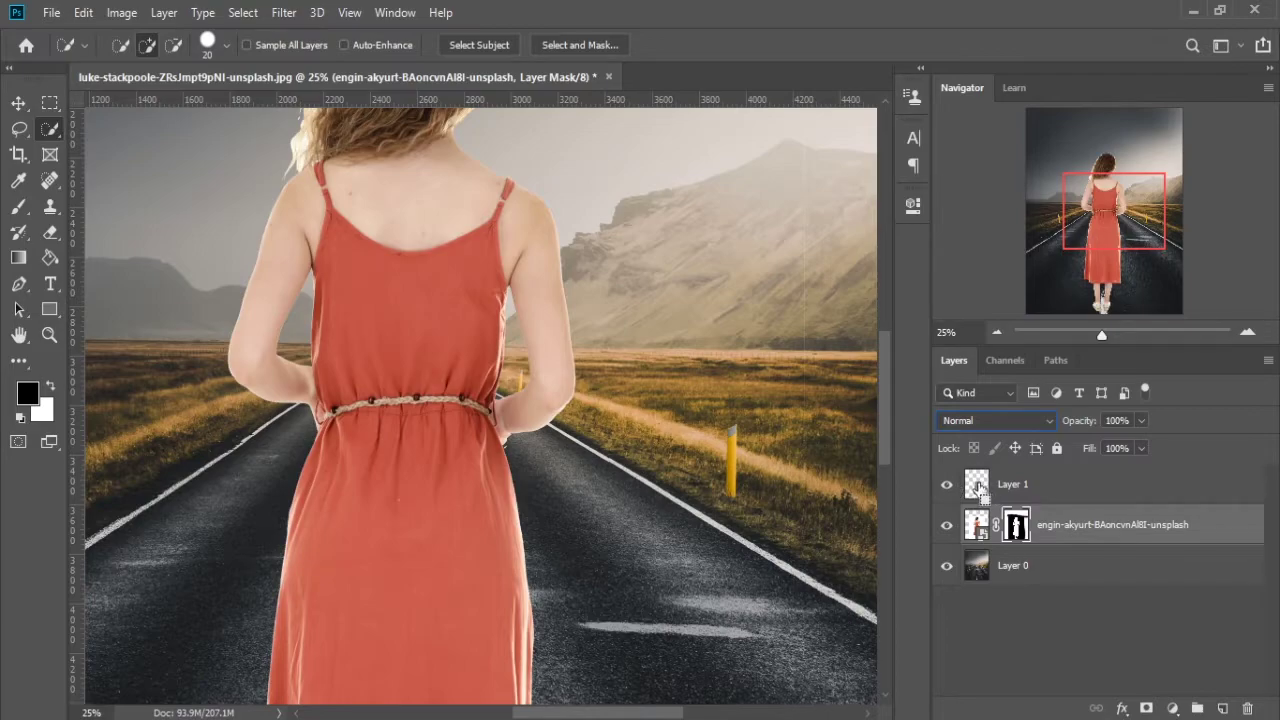
# - Load the dress selection and paint it black on the mask with a 500 px, 100%-hardness brush
pyautogui.keyDown('ctrl'); pyautogui.click(977, 486); pyautogui.keyUp('ctrl')
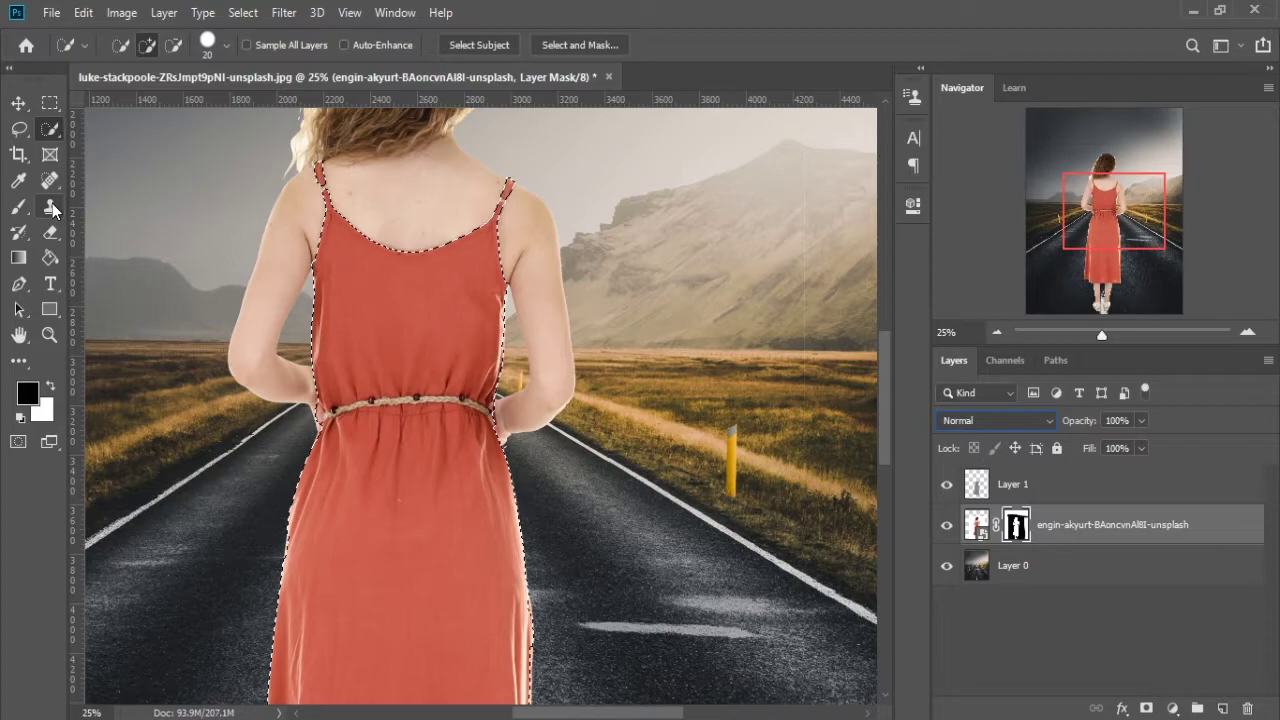
pyautogui.press('b')
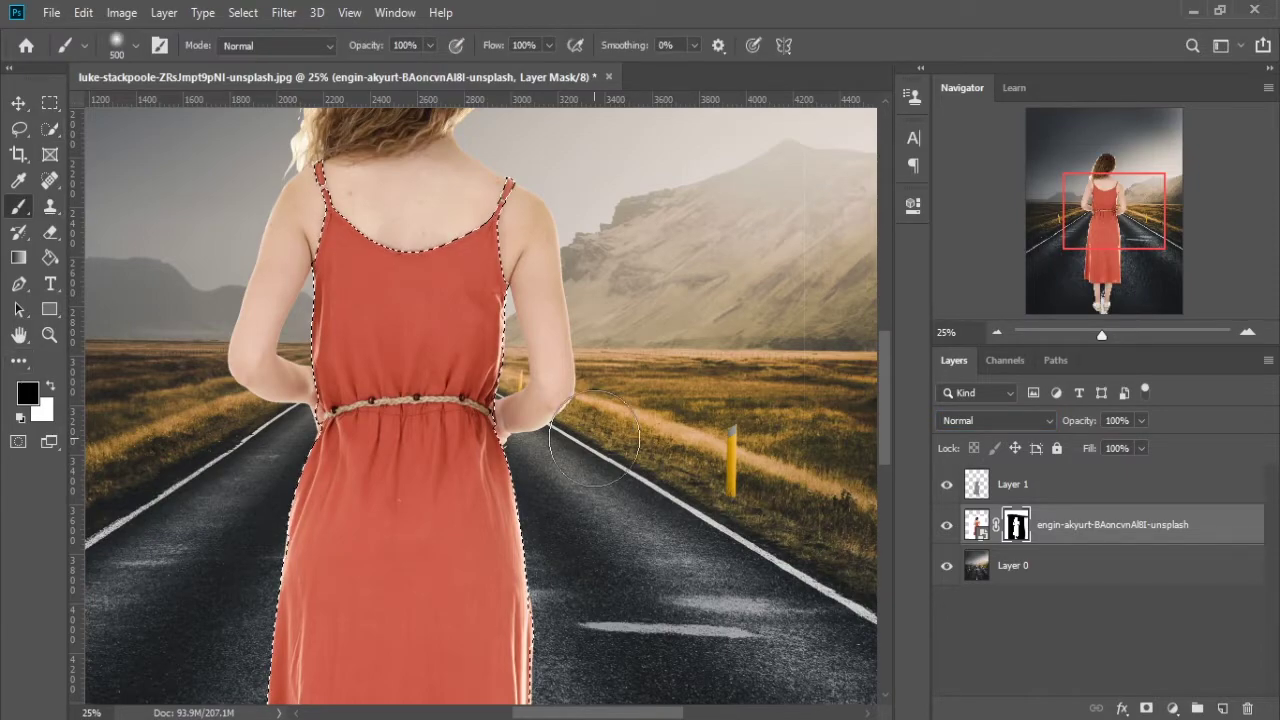
pyautogui.click(112, 43)
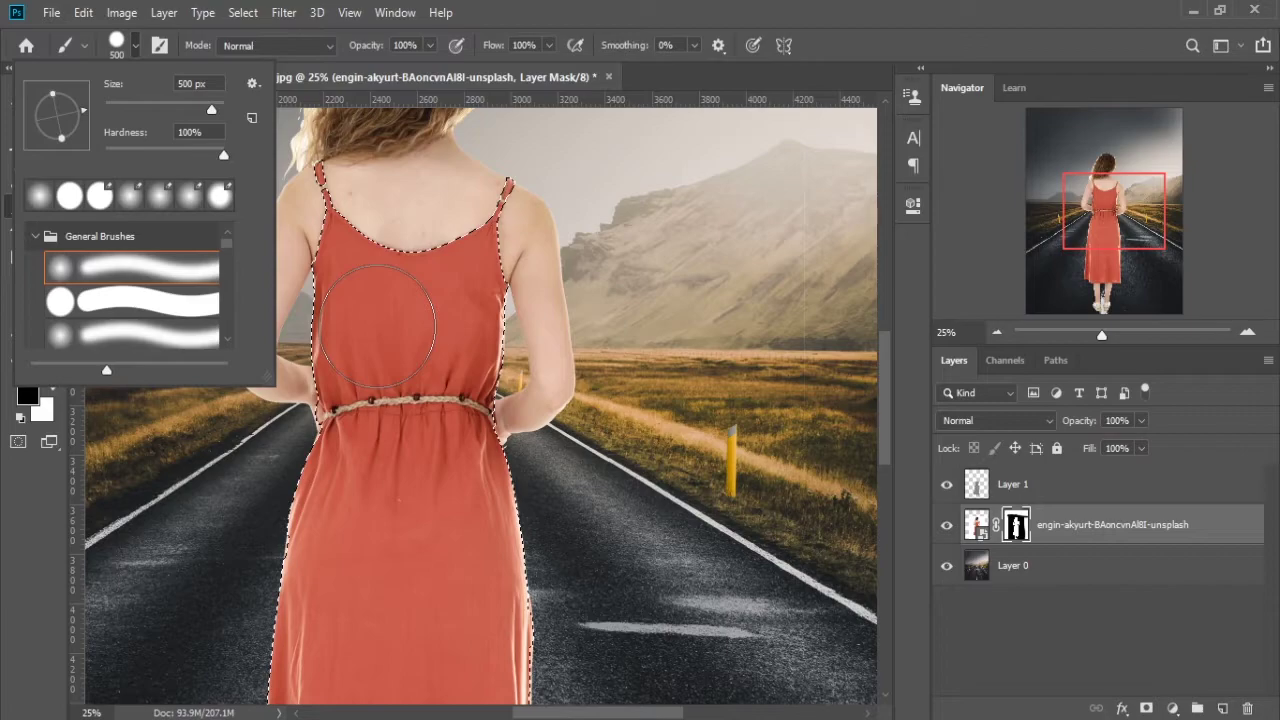
pyautogui.moveTo(377, 326); pyautogui.dragTo(485, 712)
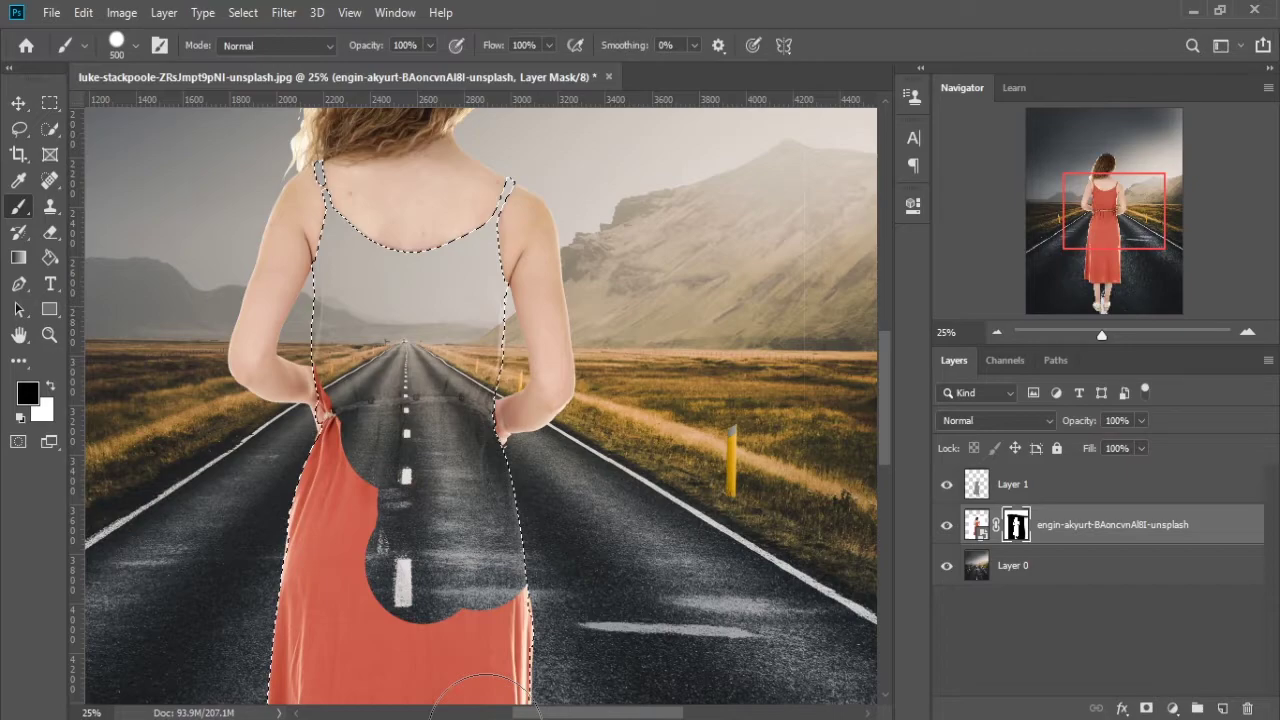
pyautogui.moveTo(485, 705); pyautogui.dragTo(340, 440)
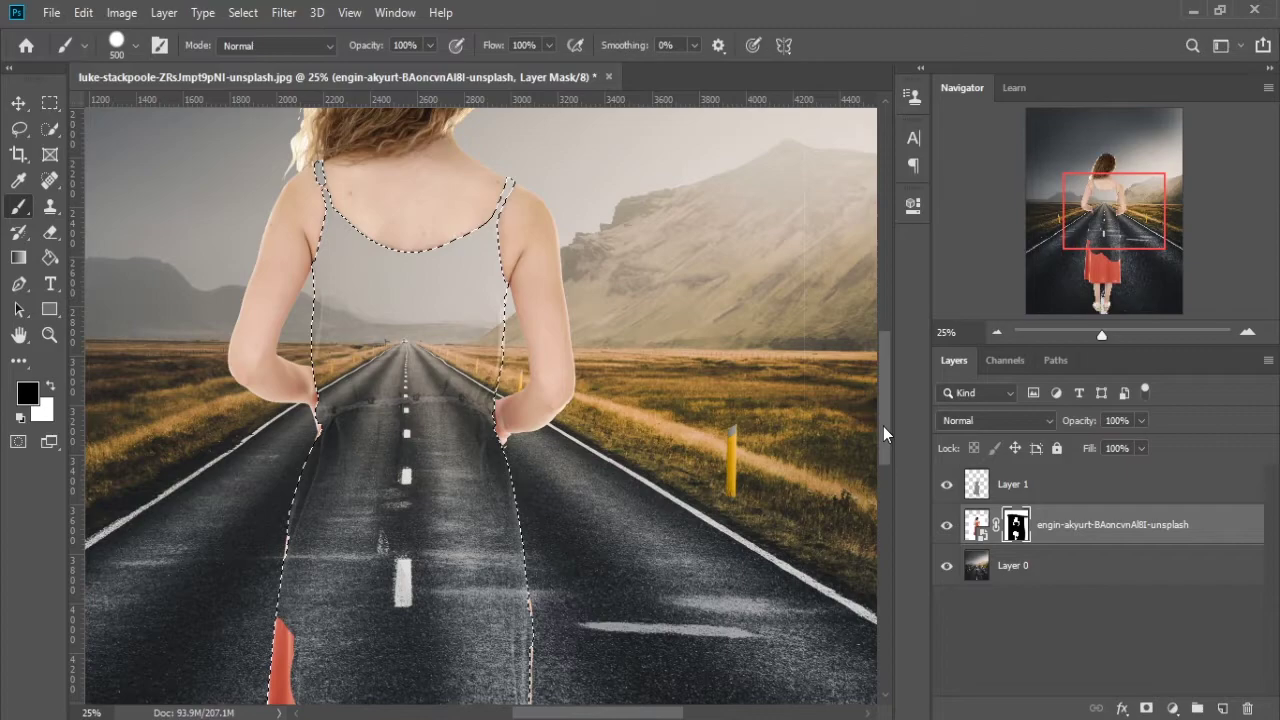
pyautogui.moveTo(883, 426)
pyautogui.mouseDown()
pyautogui.moveTo(880, 466)
pyautogui.moveTo(880, 421)
pyautogui.mouseUp()
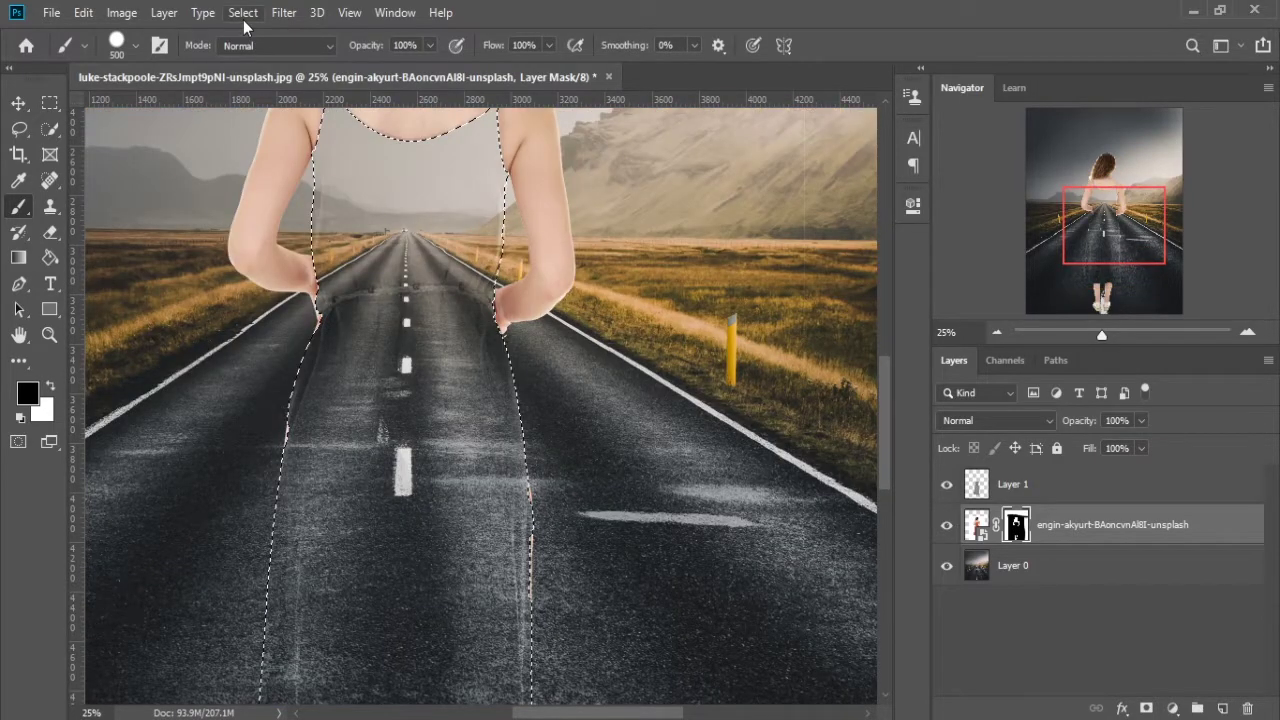
# - Deselect the dress selection and scroll to inspect the road showing through the dress
pyautogui.click(243, 20)
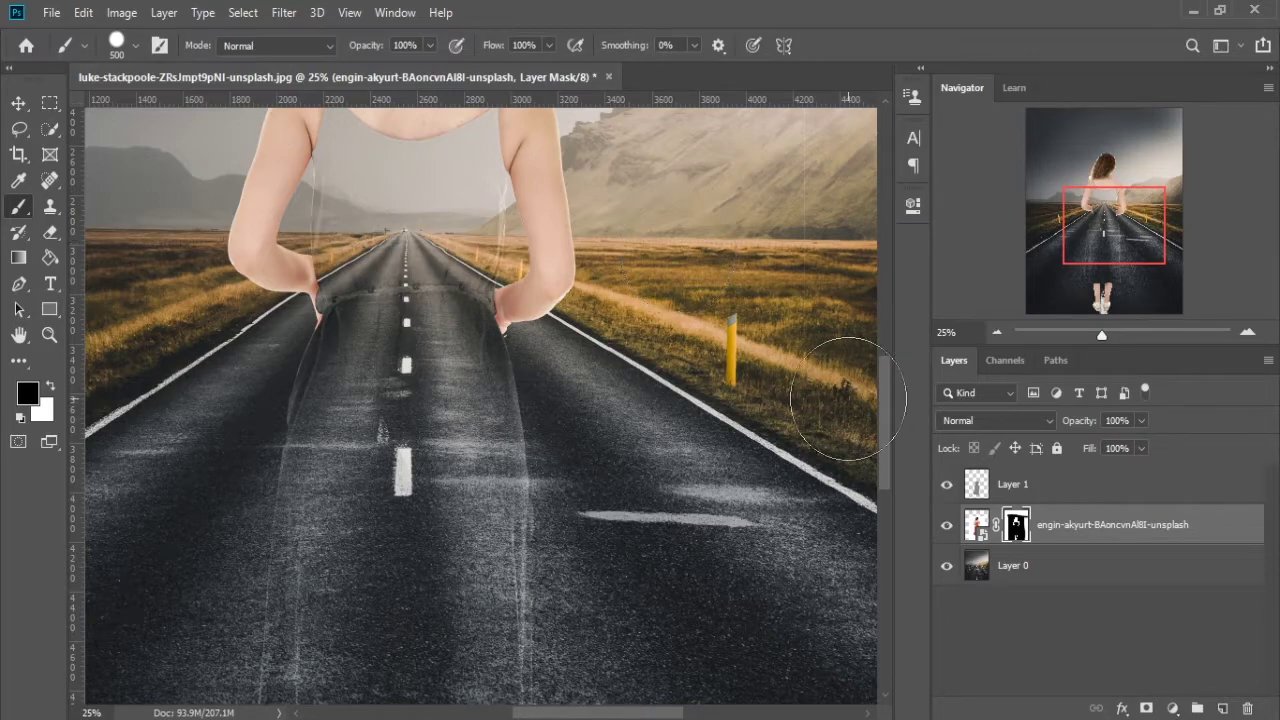
pyautogui.moveTo(887, 413); pyautogui.dragTo(883, 476)
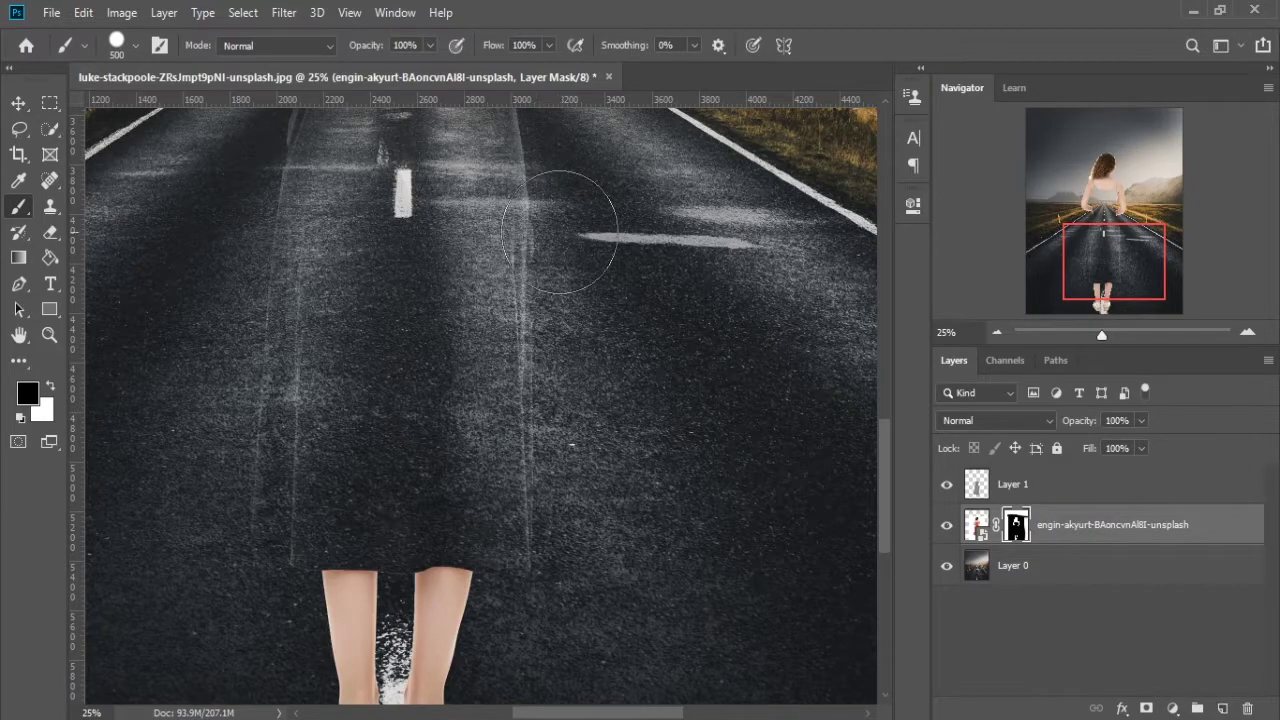
pyautogui.moveTo(884, 465); pyautogui.dragTo(873, 353)
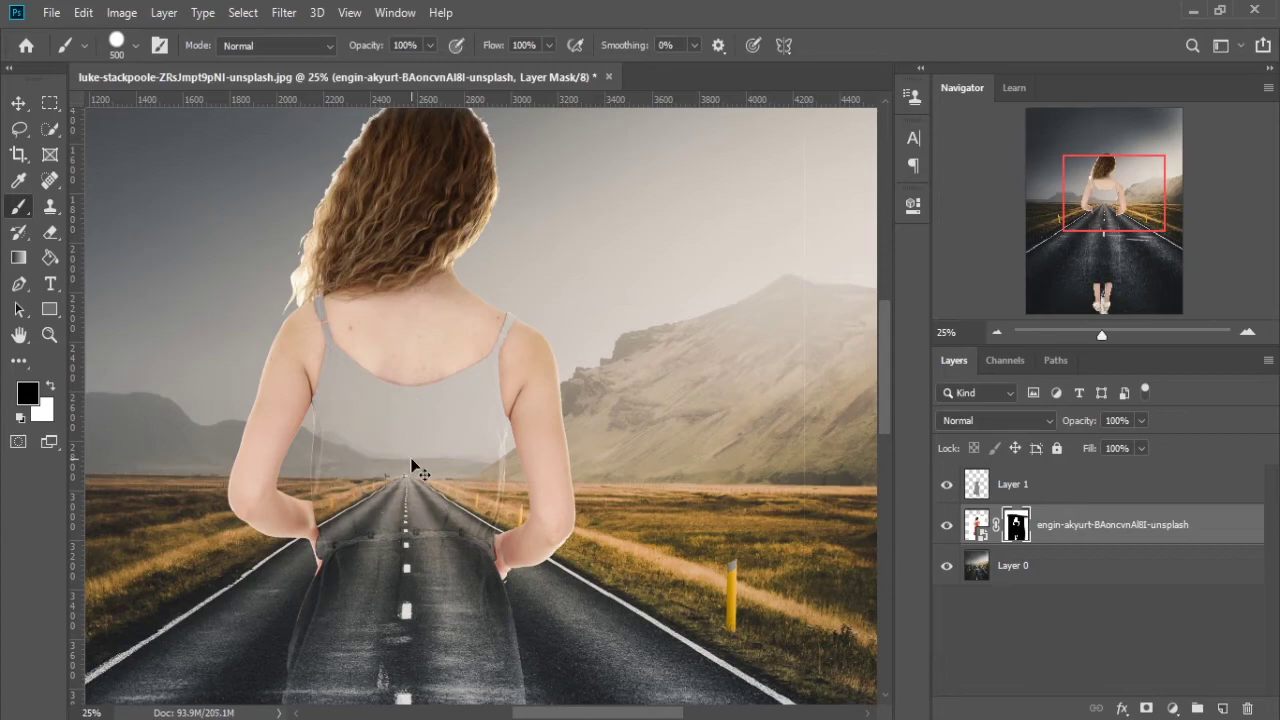
# - Zoom in and use a 200 px brush to mask out red fringes beside the arm and leg
pyautogui.hotkey('ctrl', '+')
pyautogui.hotkey('ctrl', '+')
pyautogui.hotkey('ctrl', '+')
pyautogui.hotkey('ctrl', '+')
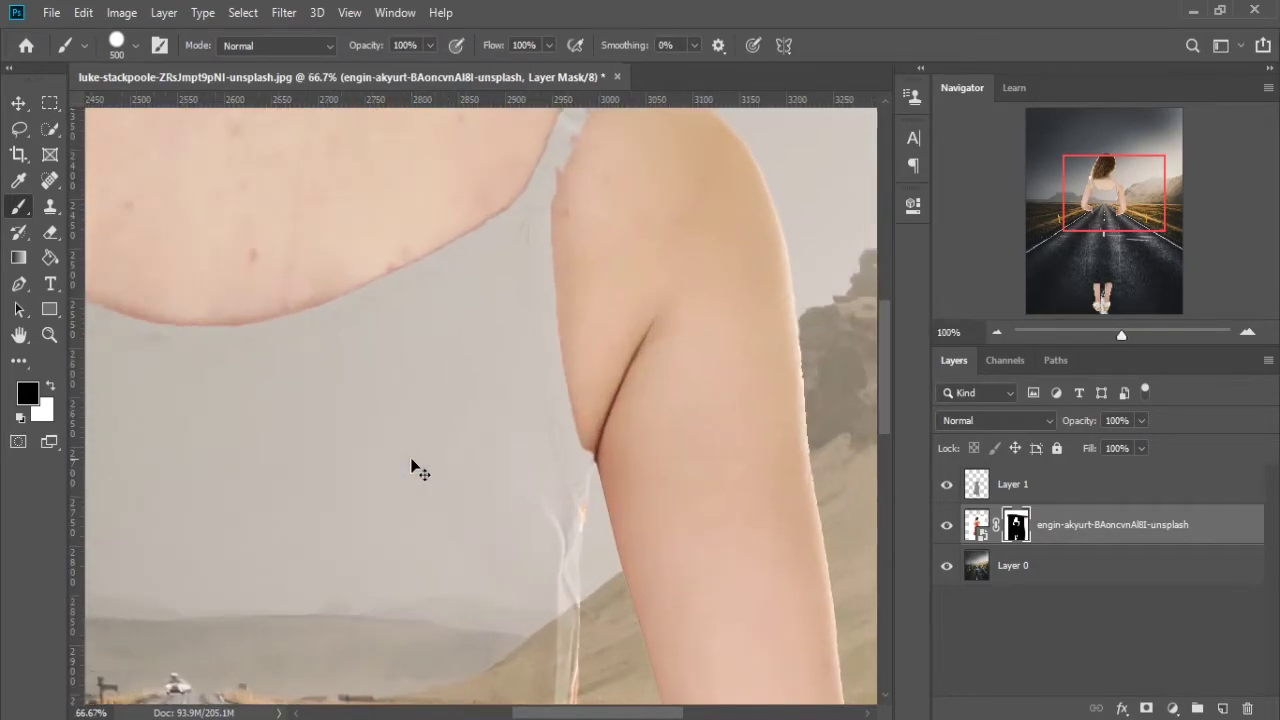
pyautogui.press('[')
pyautogui.press('[')
pyautogui.press('[')
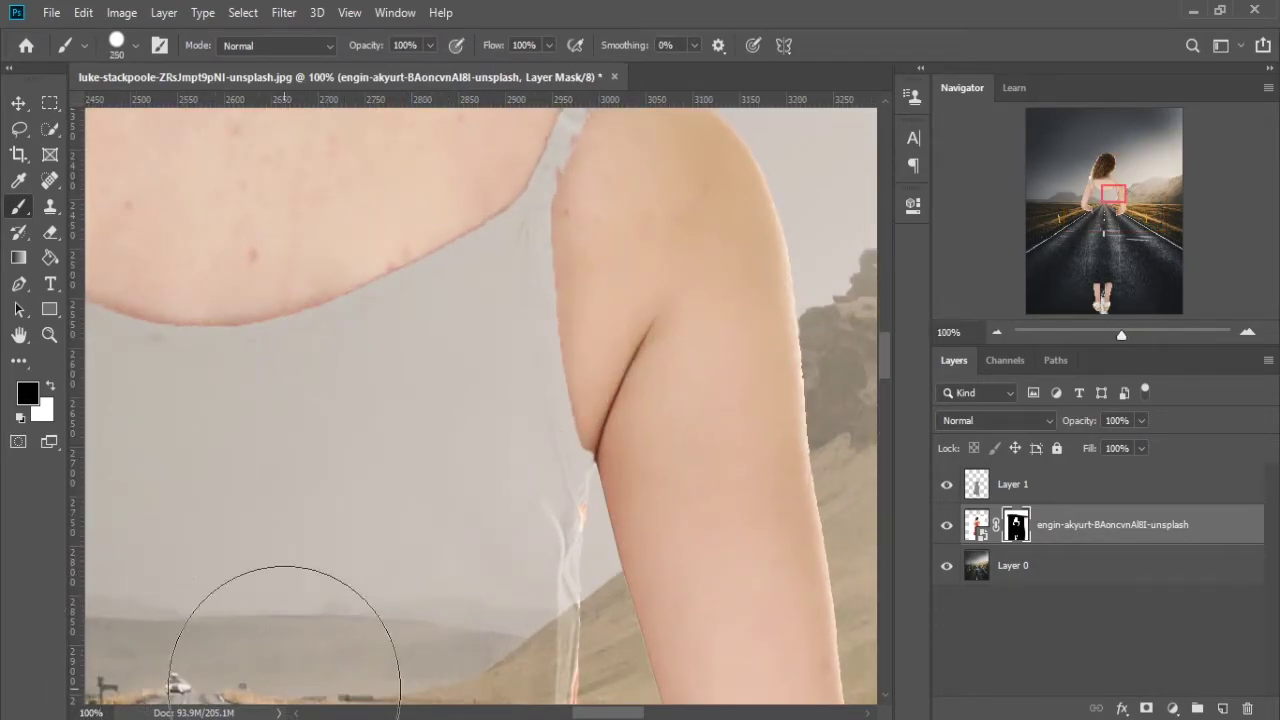
pyautogui.click(512, 556)
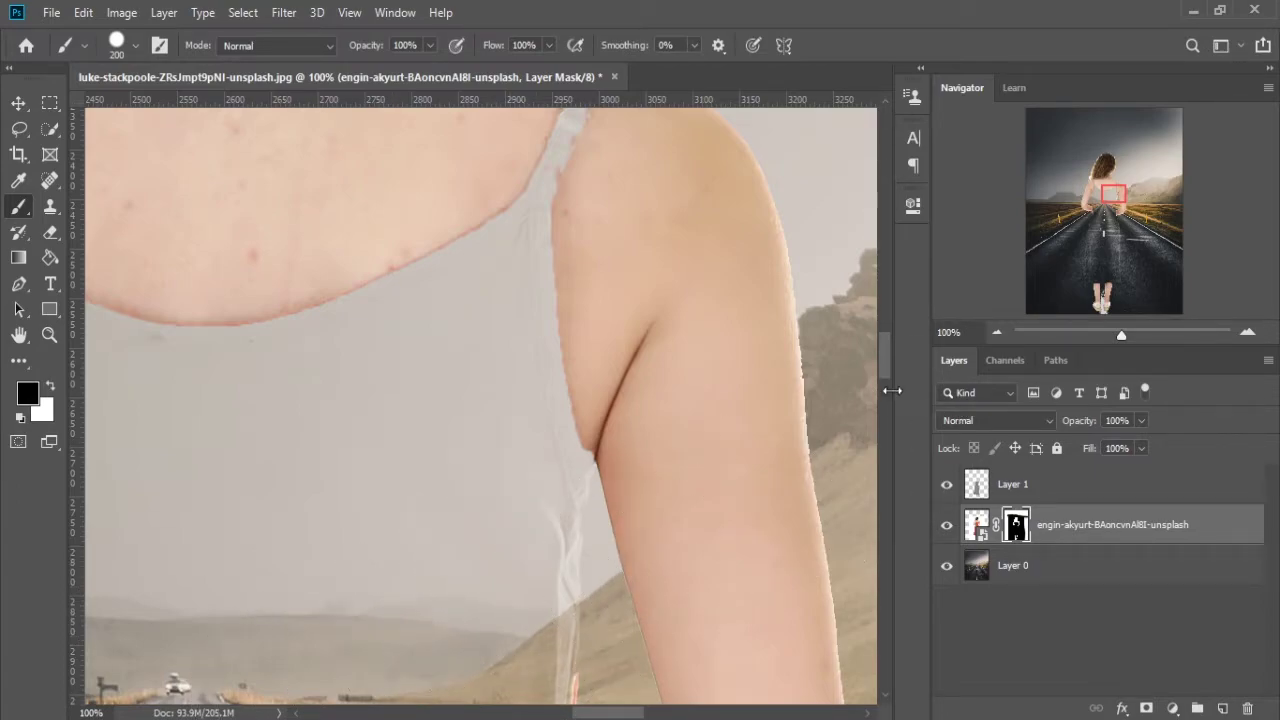
pyautogui.moveTo(888, 364)
pyautogui.mouseDown()
pyautogui.moveTo(885, 403)
pyautogui.moveTo(885, 391)
pyautogui.mouseUp()
pyautogui.moveTo(545, 350); pyautogui.dragTo(486, 343)
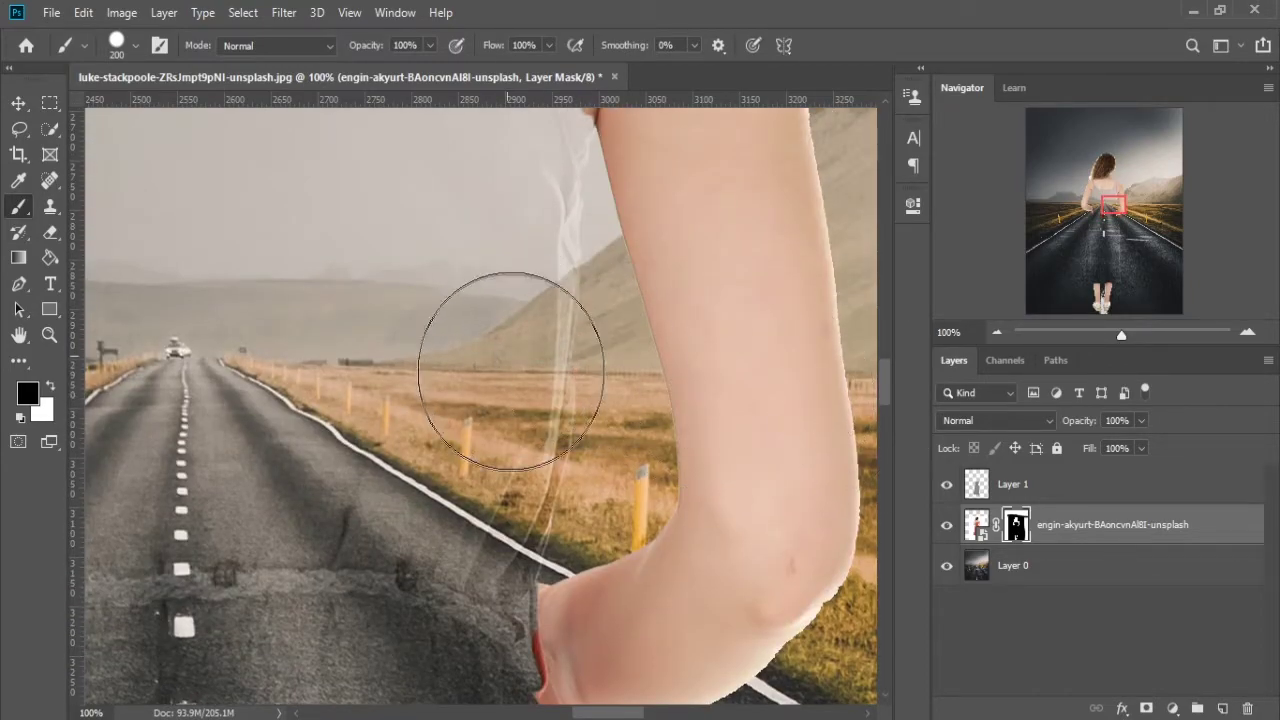
pyautogui.moveTo(357, 637); pyautogui.dragTo(452, 665)
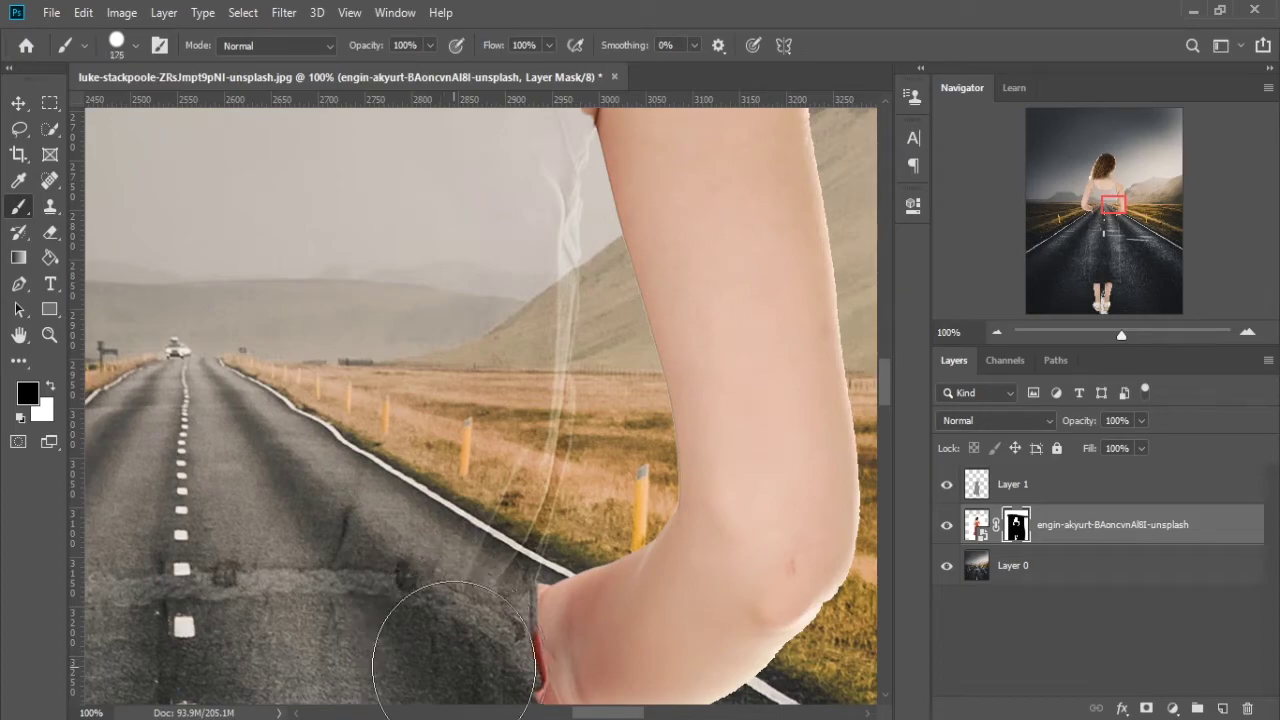
# - With a 50 px brush, mask out leg and streak fringes and paint the grey neck strap back
pyautogui.press('[')
pyautogui.press('[')
pyautogui.press('[')
pyautogui.press('[')
pyautogui.moveTo(517, 652); pyautogui.dragTo(521, 668)
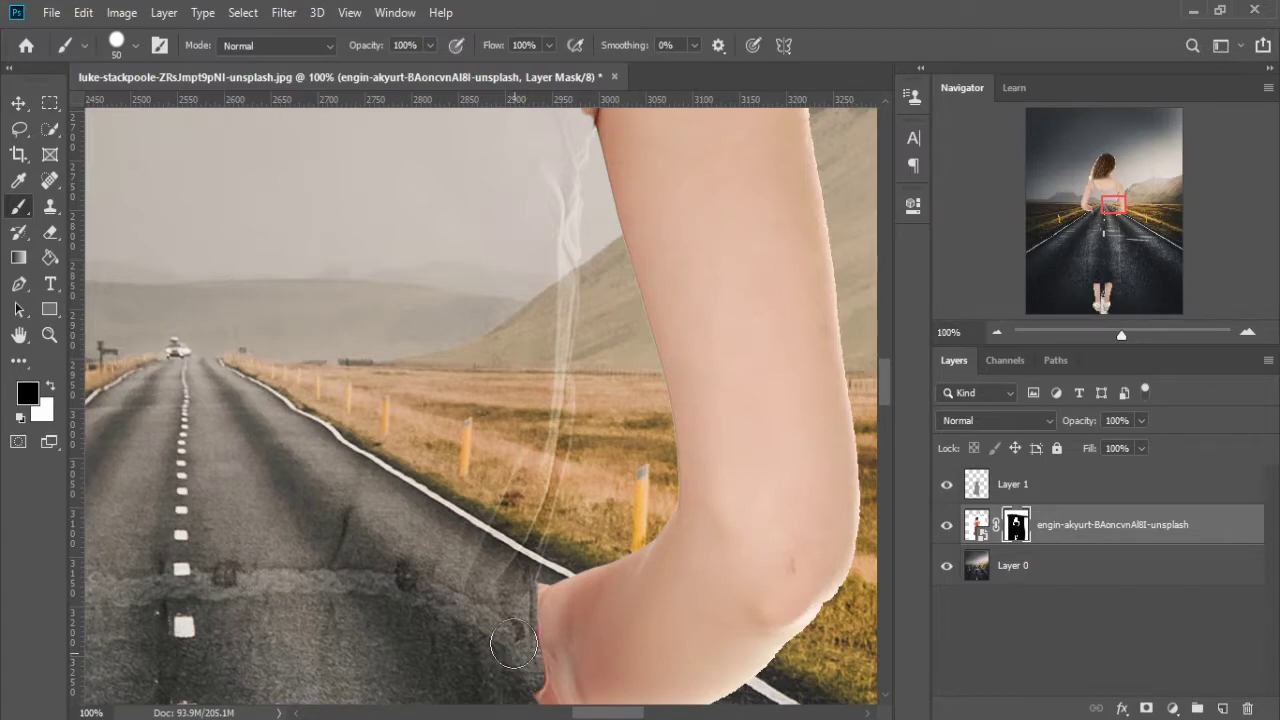
pyautogui.moveTo(576, 713); pyautogui.dragTo(574, 714)
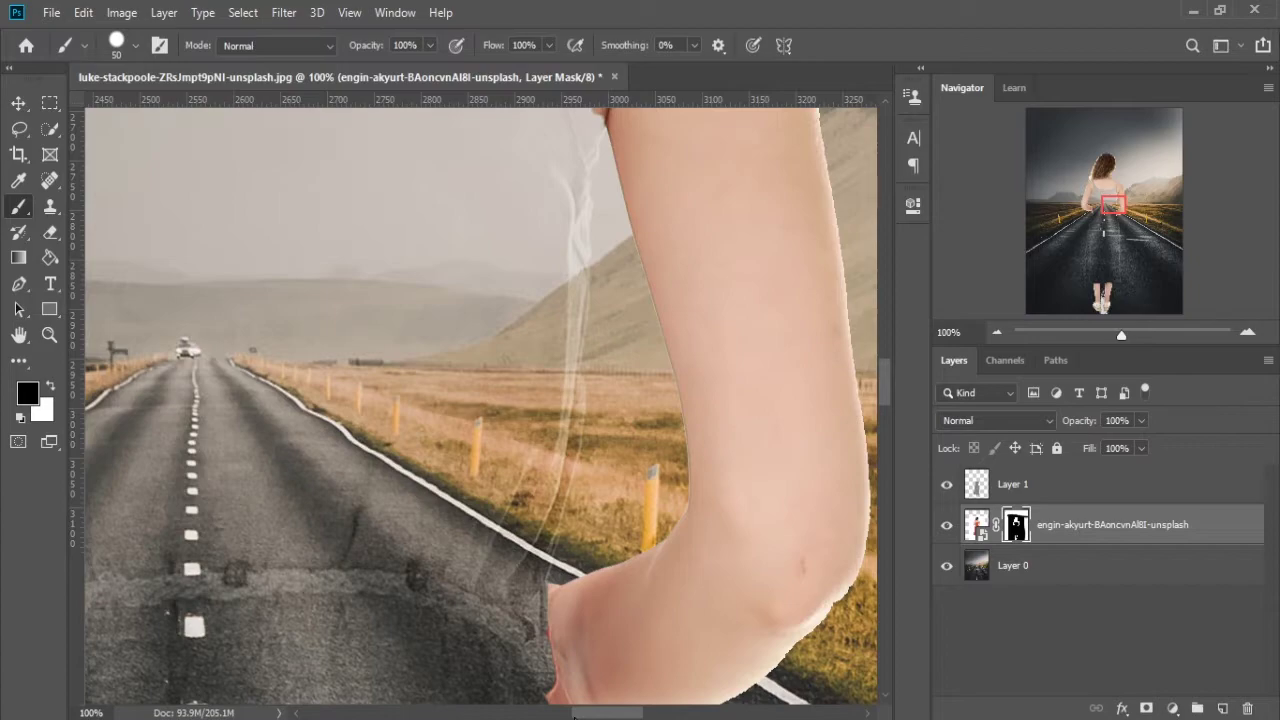
pyautogui.moveTo(574, 713); pyautogui.dragTo(519, 713)
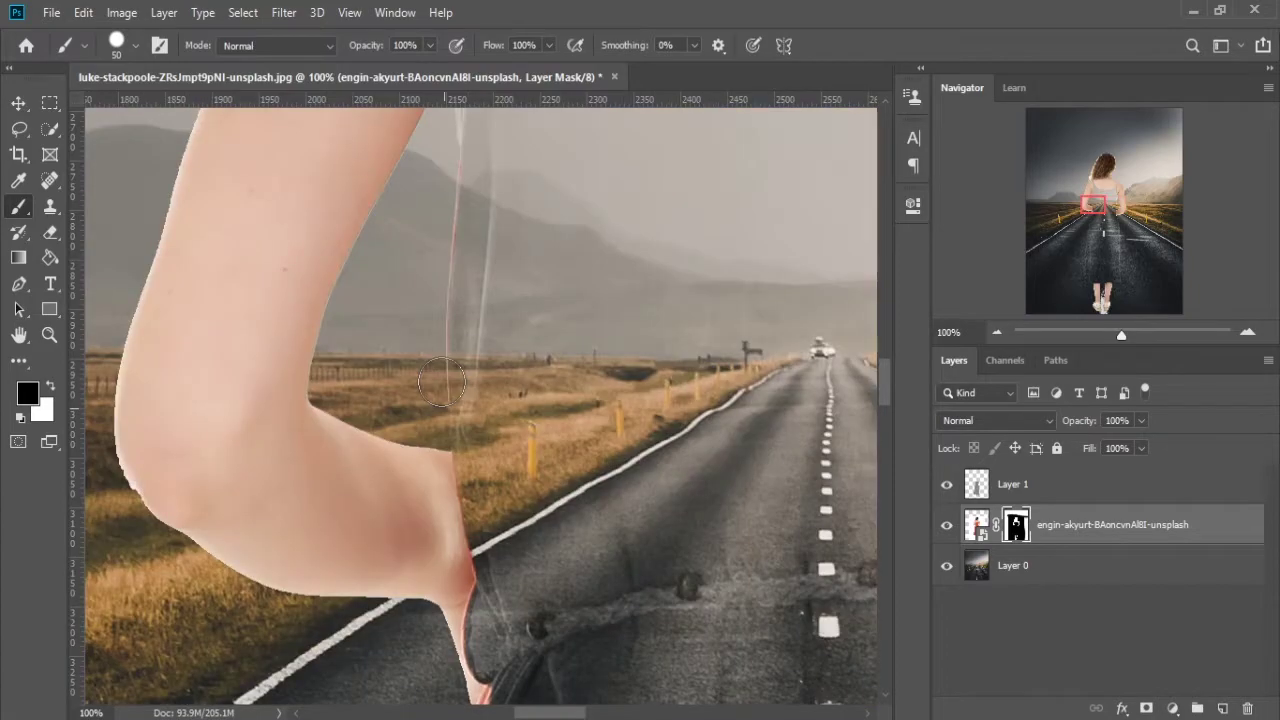
pyautogui.moveTo(451, 268); pyautogui.dragTo(462, 211)
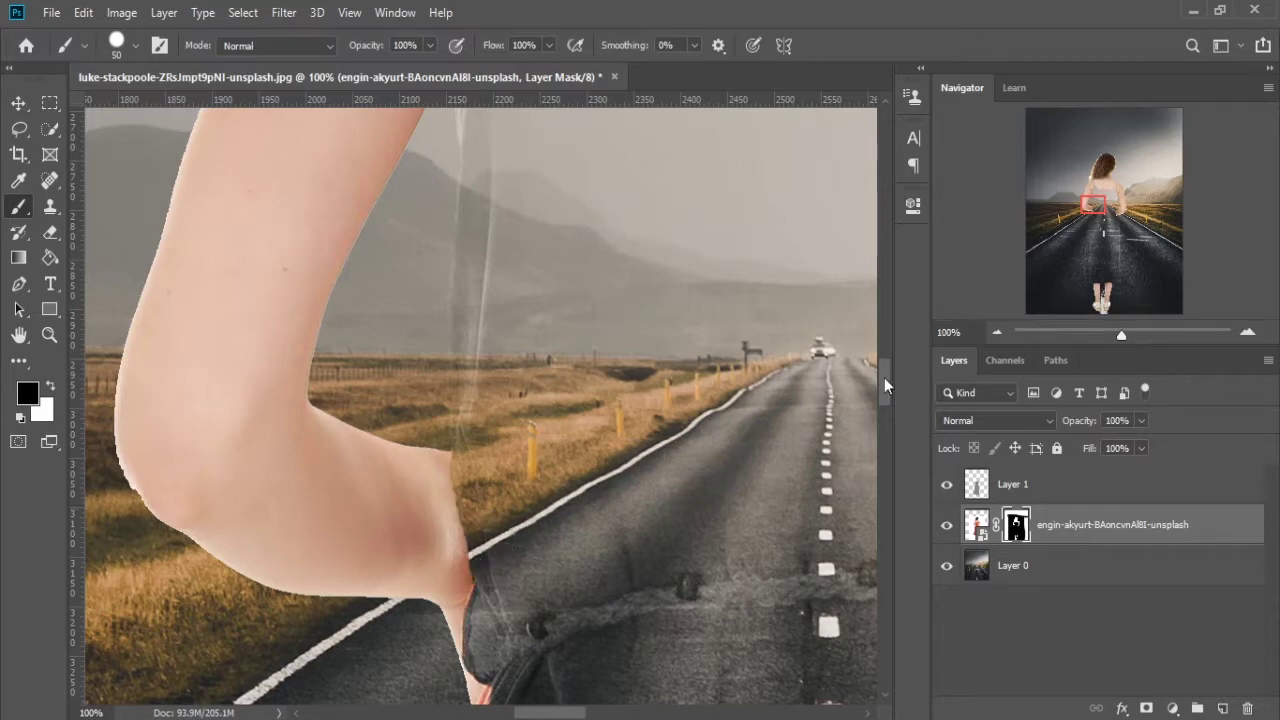
pyautogui.moveTo(884, 377); pyautogui.dragTo(876, 322)
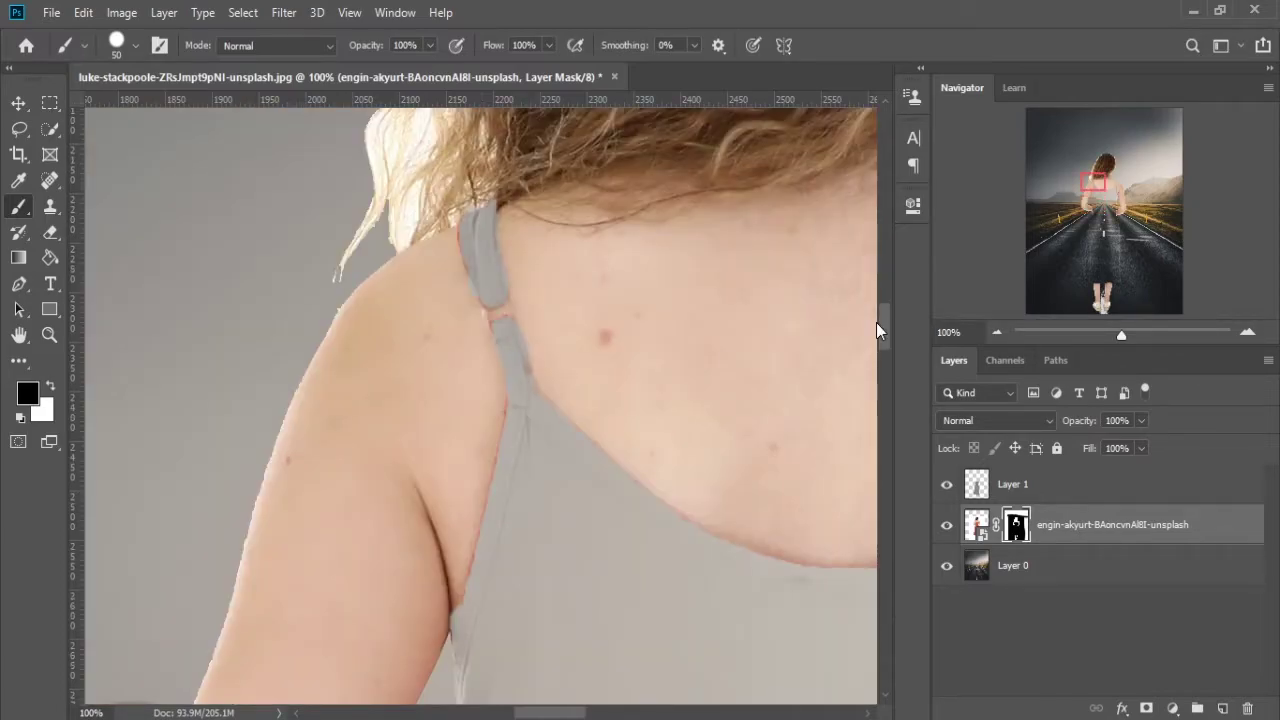
pyautogui.scroll(2, 480, 341)
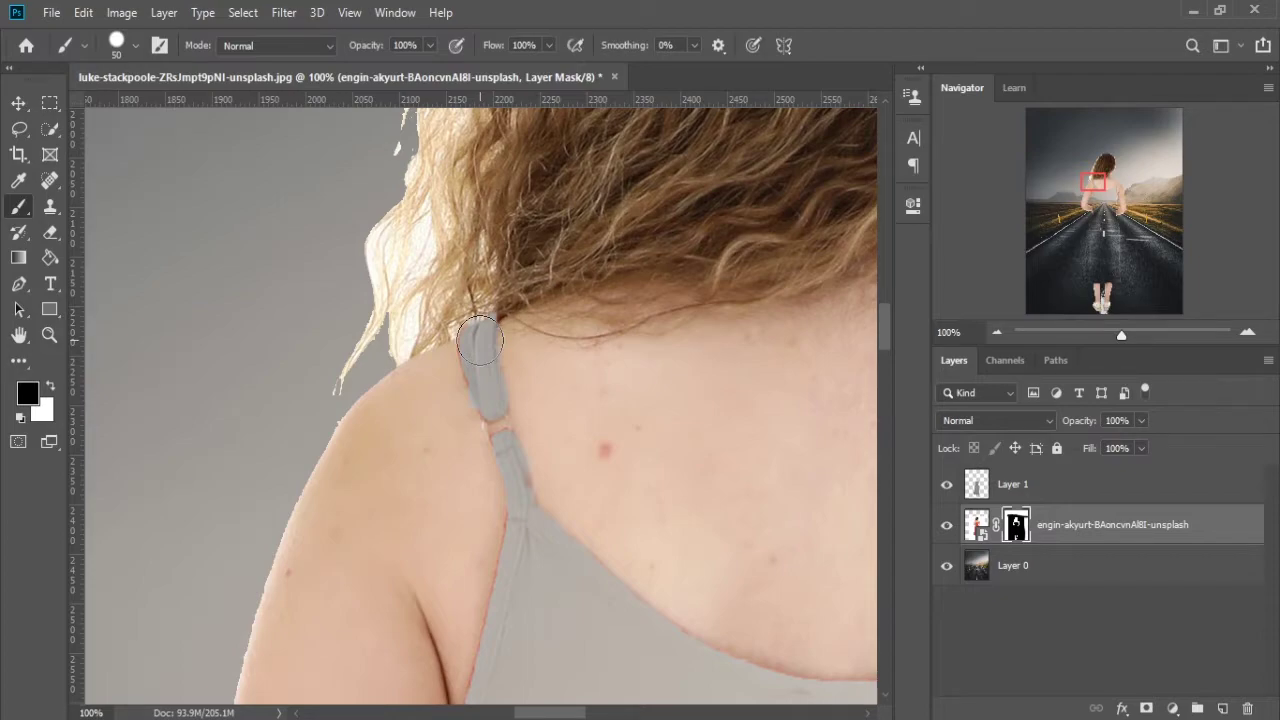
pyautogui.moveTo(480, 341); pyautogui.dragTo(483, 370)
pyautogui.scroll(-7, 585, 703)
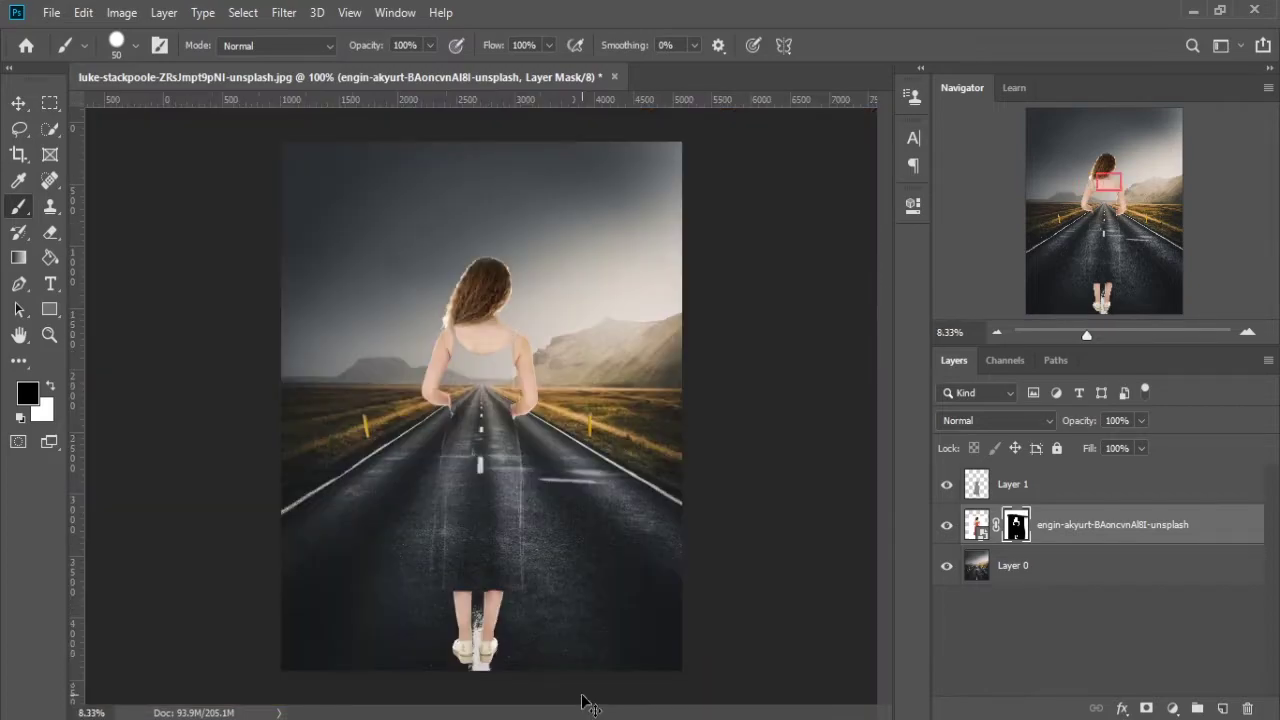
pyautogui.scroll(-1, 582, 695)
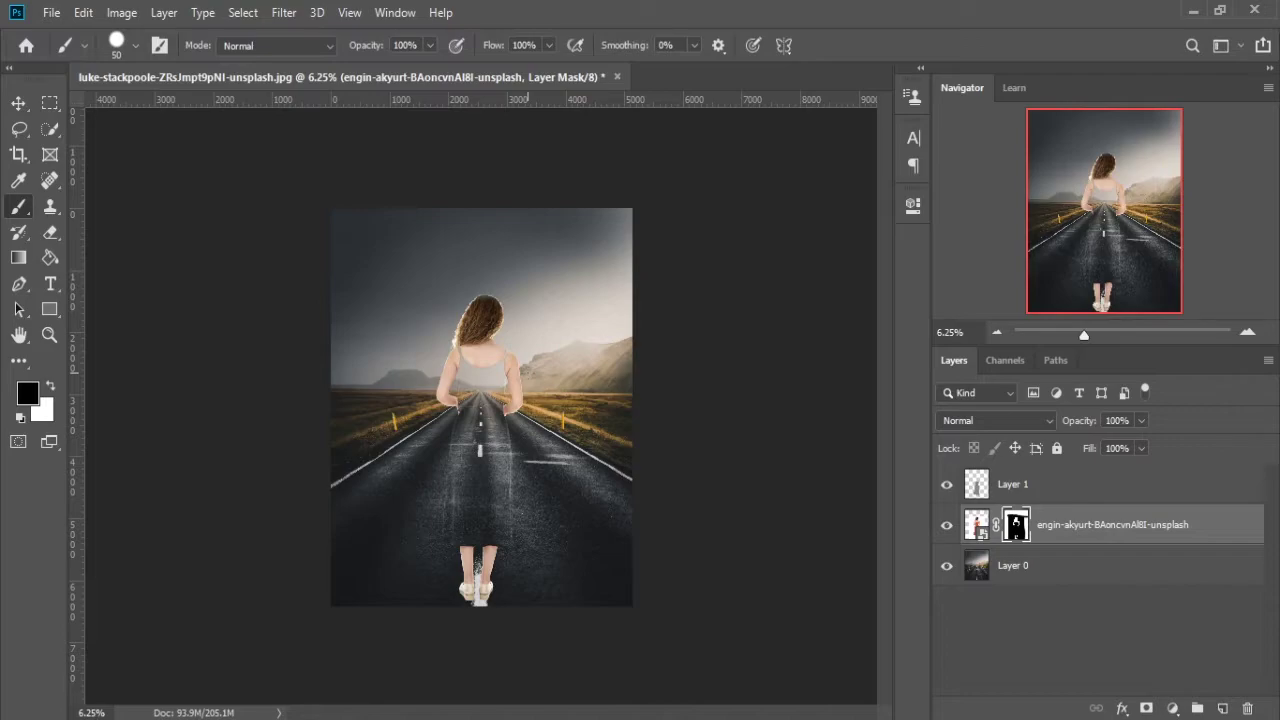
pyautogui.hotkey('ctrl', '+')
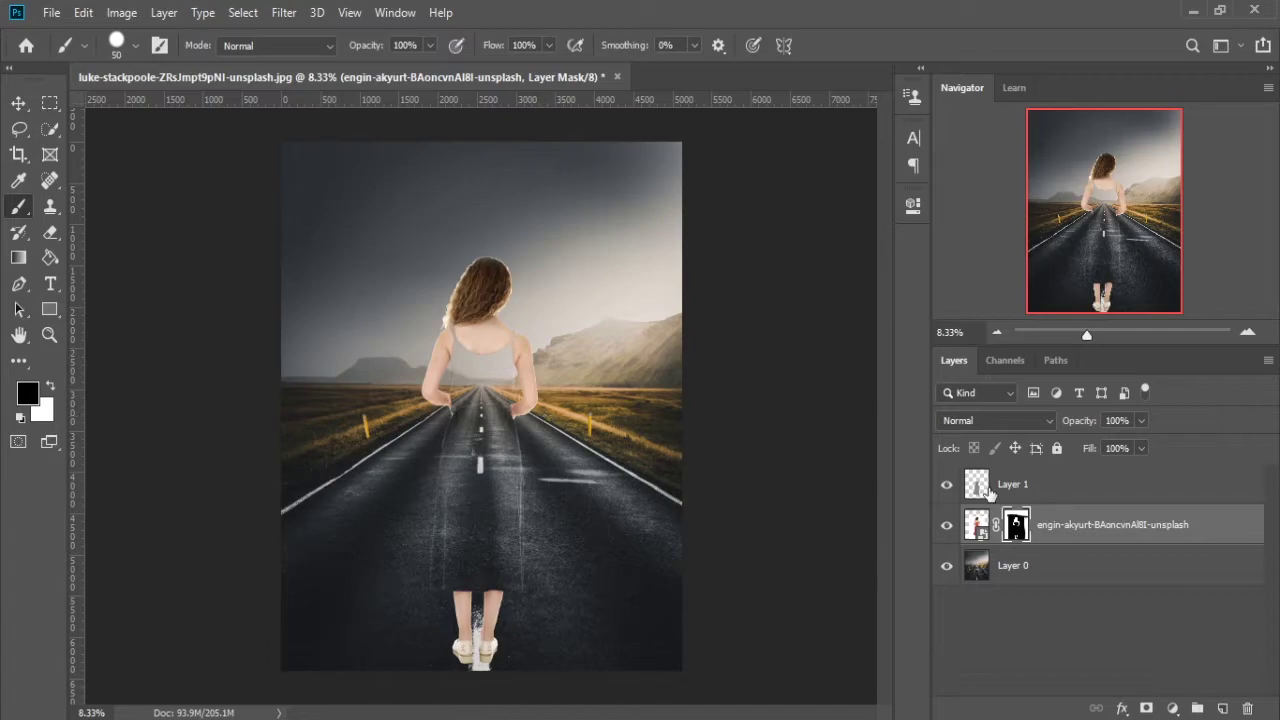
# - Add a Curves layer clipped to Layer 1, dragging the black point right to deepen shadows
pyautogui.click(988, 488)
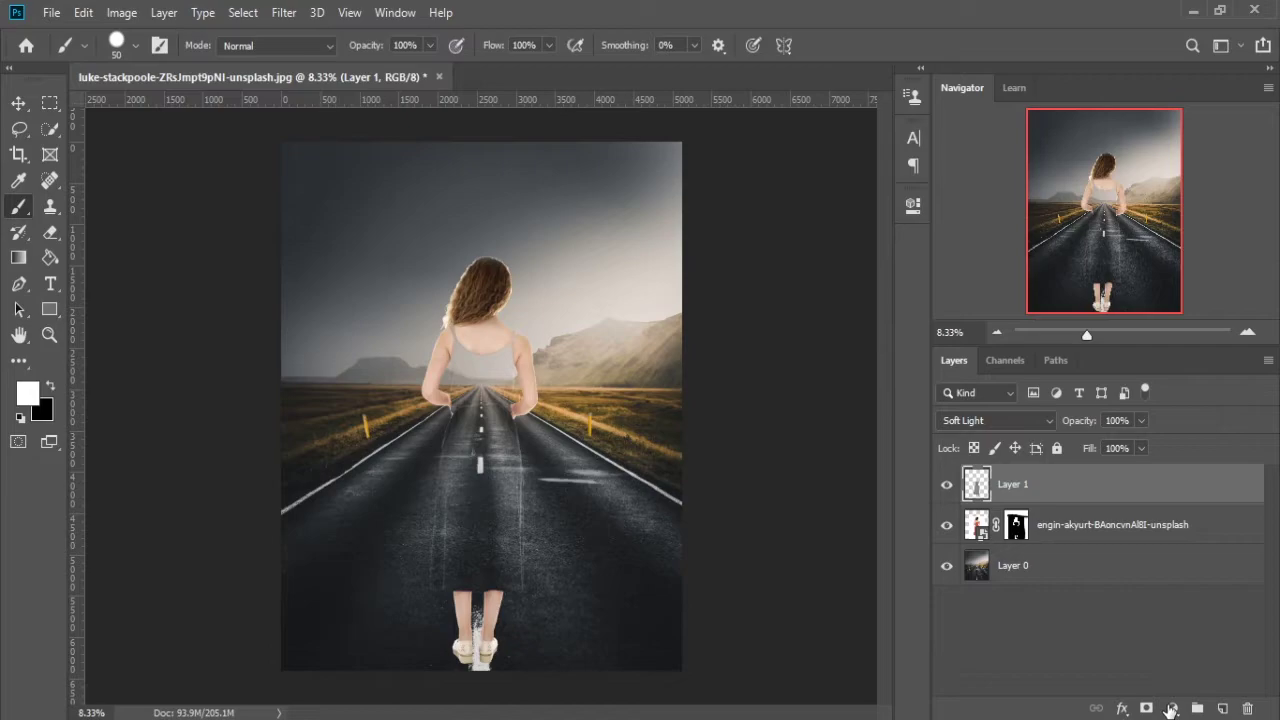
pyautogui.click(1171, 709)
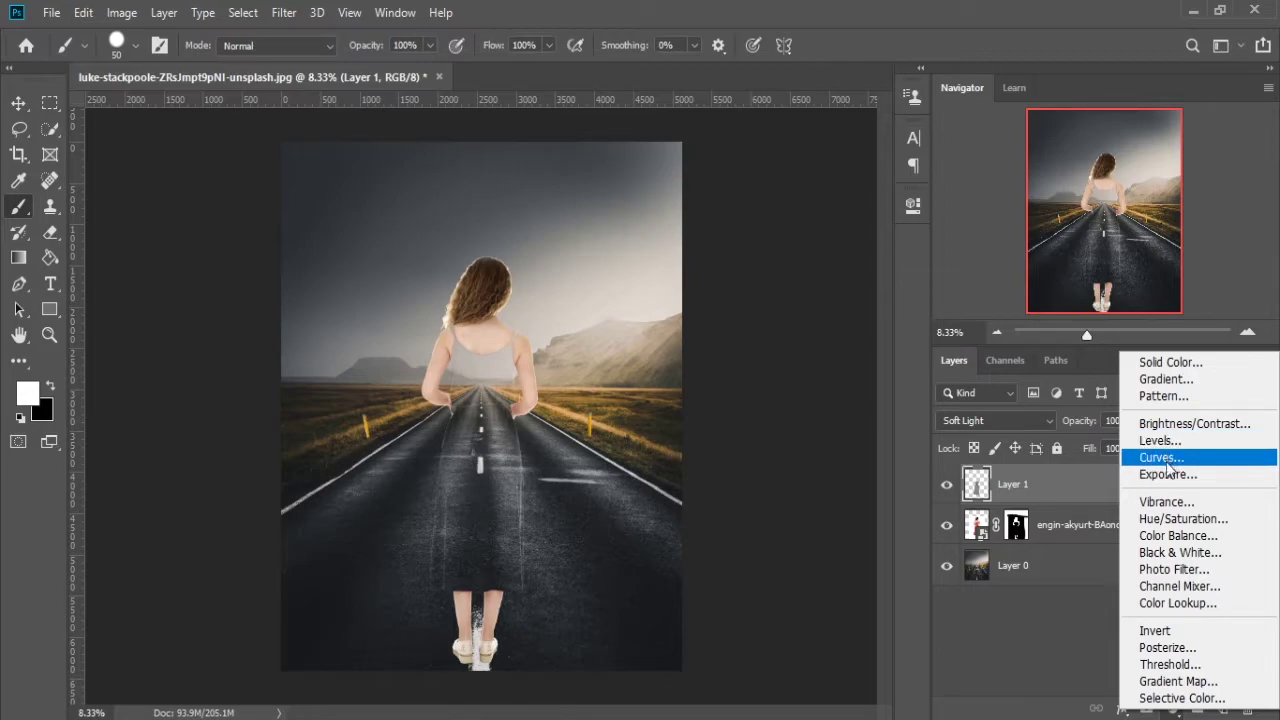
pyautogui.click(1162, 458)
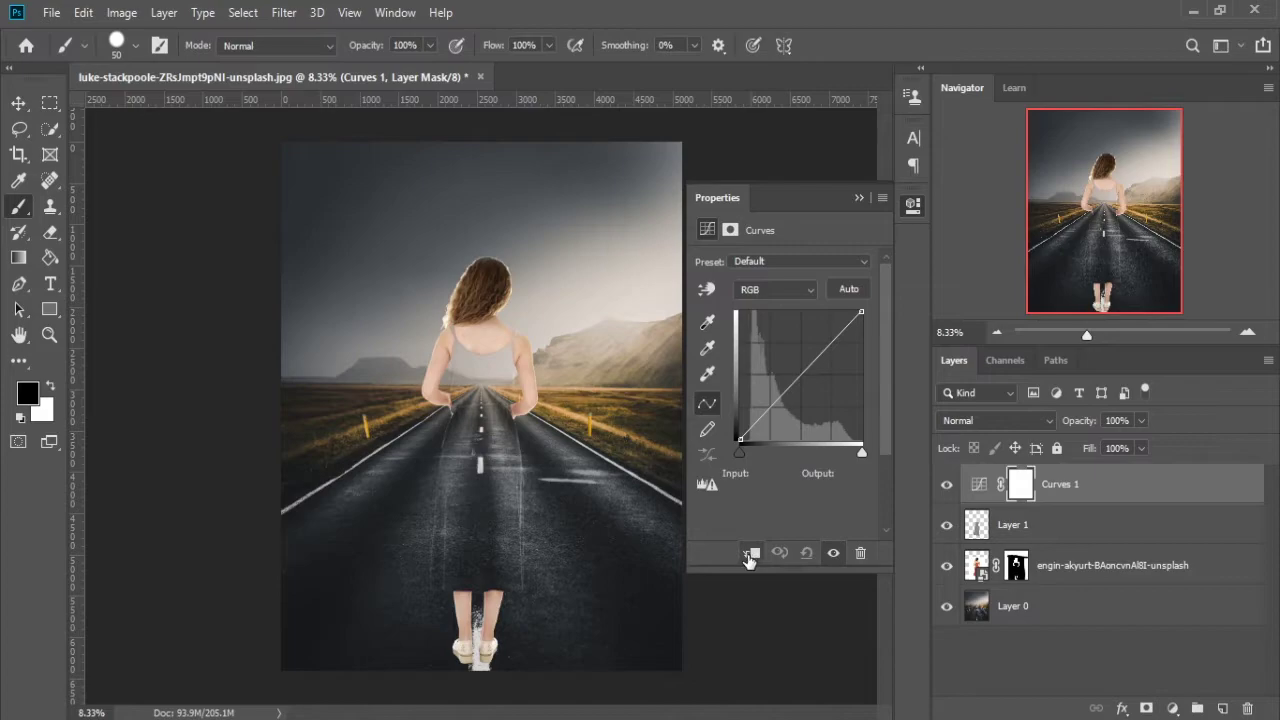
pyautogui.click(751, 556)
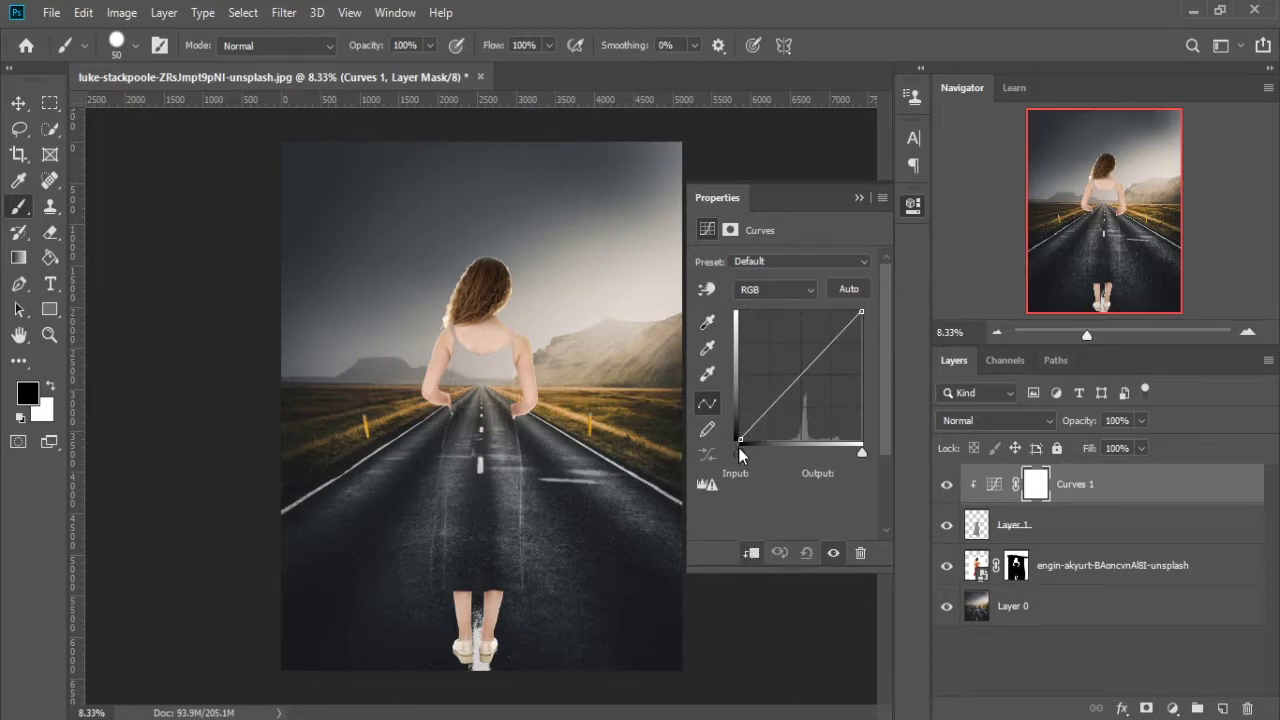
pyautogui.moveTo(739, 438); pyautogui.dragTo(778, 451)
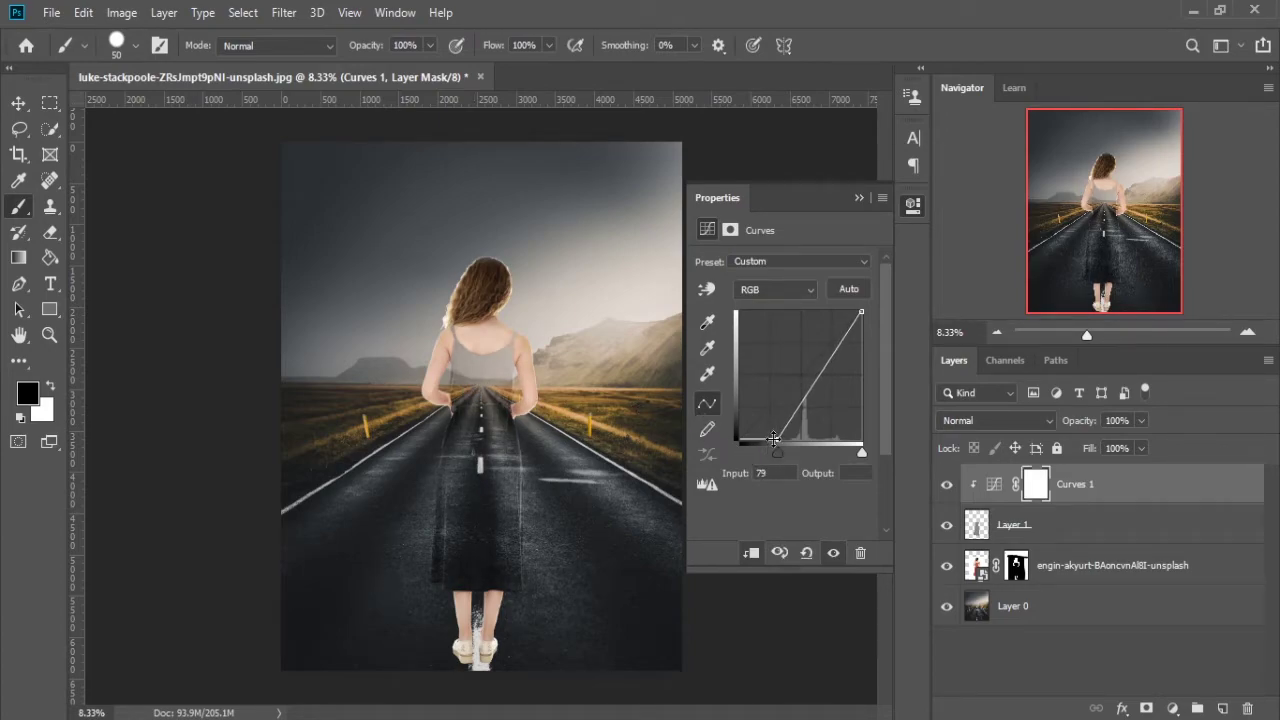
pyautogui.moveTo(778, 439); pyautogui.dragTo(786, 438)
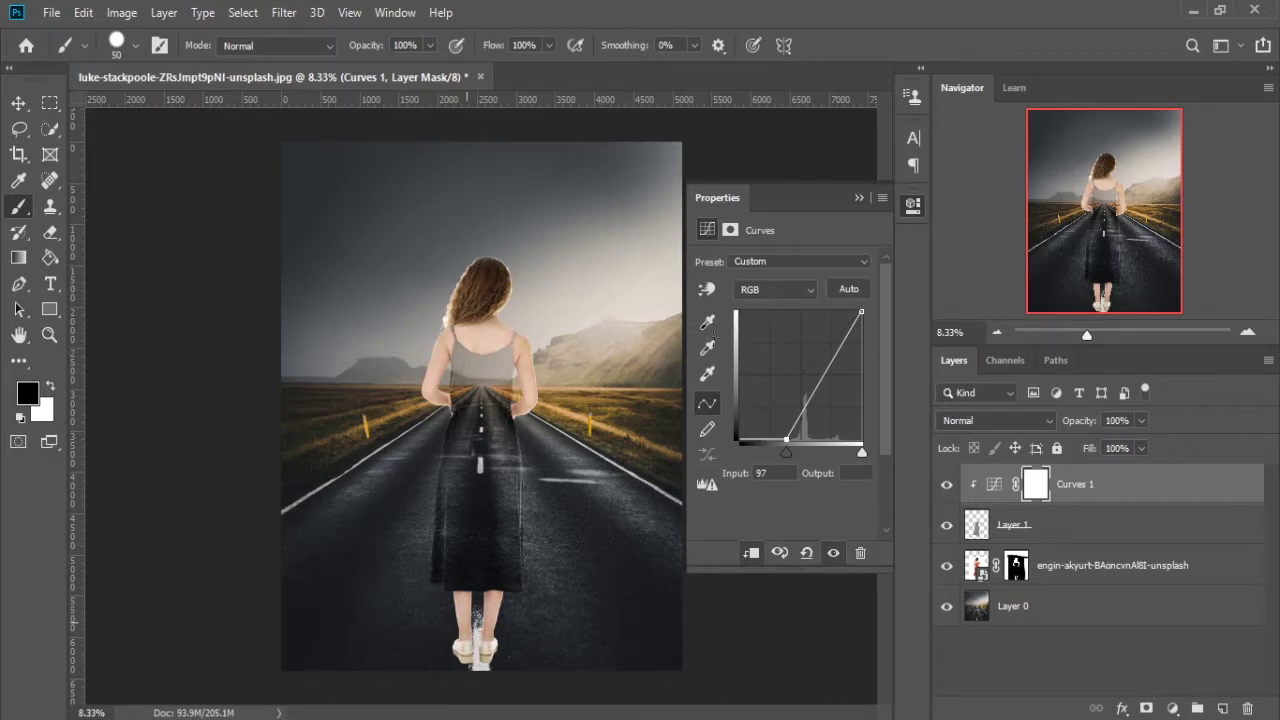
pyautogui.click(857, 197)
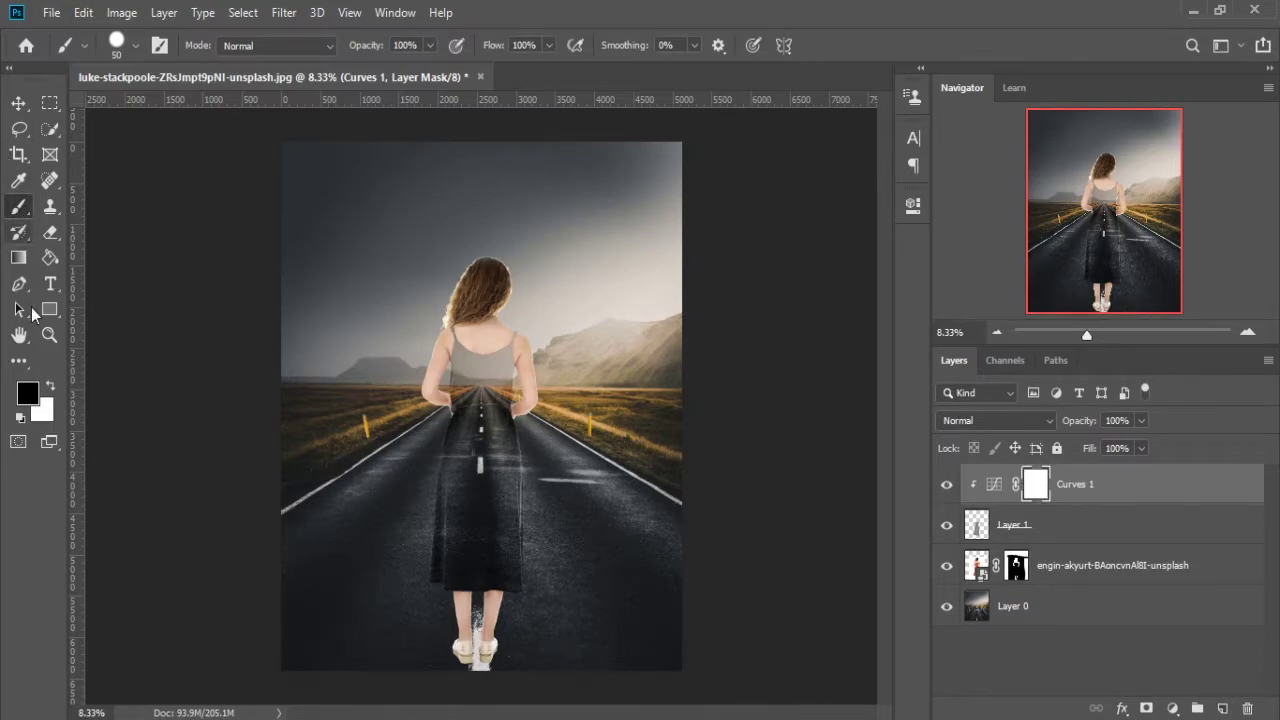
# - Set the brush to 0% hardness and 400 px size
pyautogui.click(134, 46)
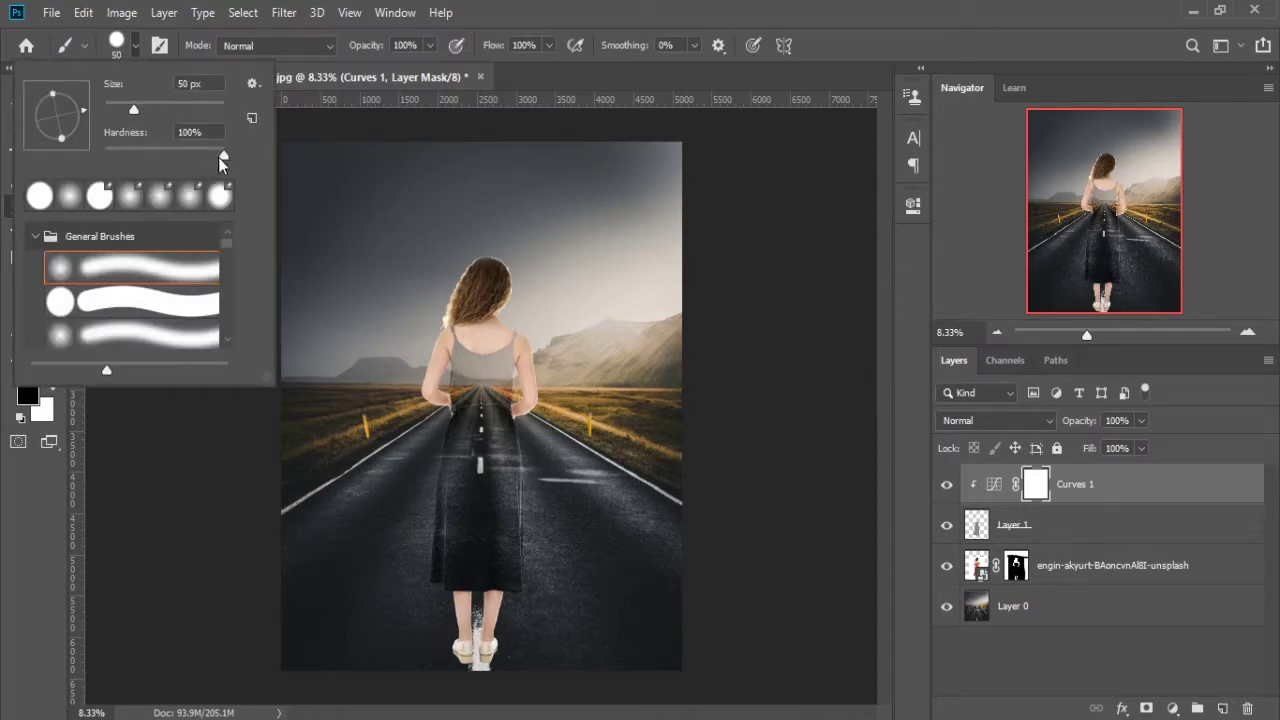
pyautogui.moveTo(224, 155); pyautogui.dragTo(105, 155)
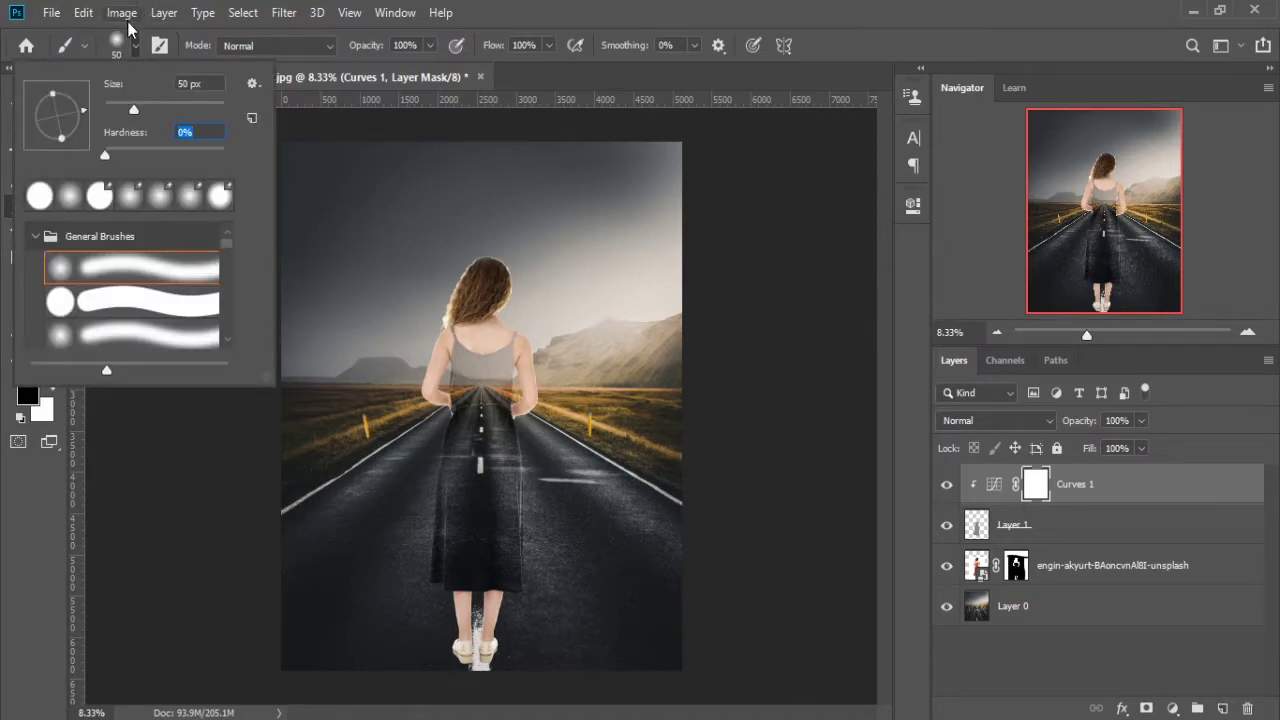
pyautogui.click(135, 45)
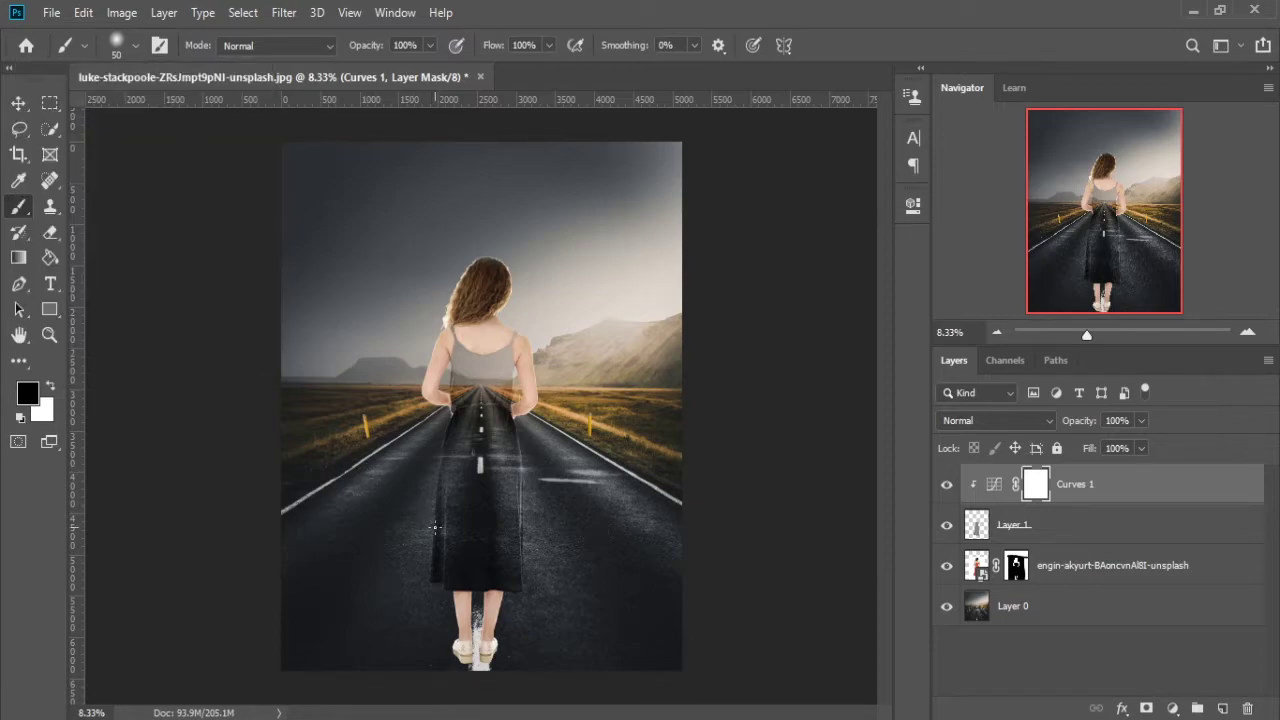
pyautogui.press(']')
pyautogui.press(']')
pyautogui.press(']')
pyautogui.press(']')
pyautogui.press(']')
pyautogui.press(']')
pyautogui.press(']')
pyautogui.press(']')
pyautogui.press(']')
pyautogui.press(']')
pyautogui.press(']')
pyautogui.press(']')
pyautogui.press(']')
pyautogui.press(']')
# - Paint black on the Curves 1 mask over the dress hem, then select the woman layer's mask
pyautogui.moveTo(435, 529)
pyautogui.mouseDown()
pyautogui.moveTo(434, 586)
pyautogui.moveTo(482, 570)
pyautogui.mouseUp()
pyautogui.moveTo(475, 561)
pyautogui.mouseDown()
pyautogui.moveTo(466, 494)
pyautogui.moveTo(488, 553)
pyautogui.moveTo(480, 463)
pyautogui.mouseUp()
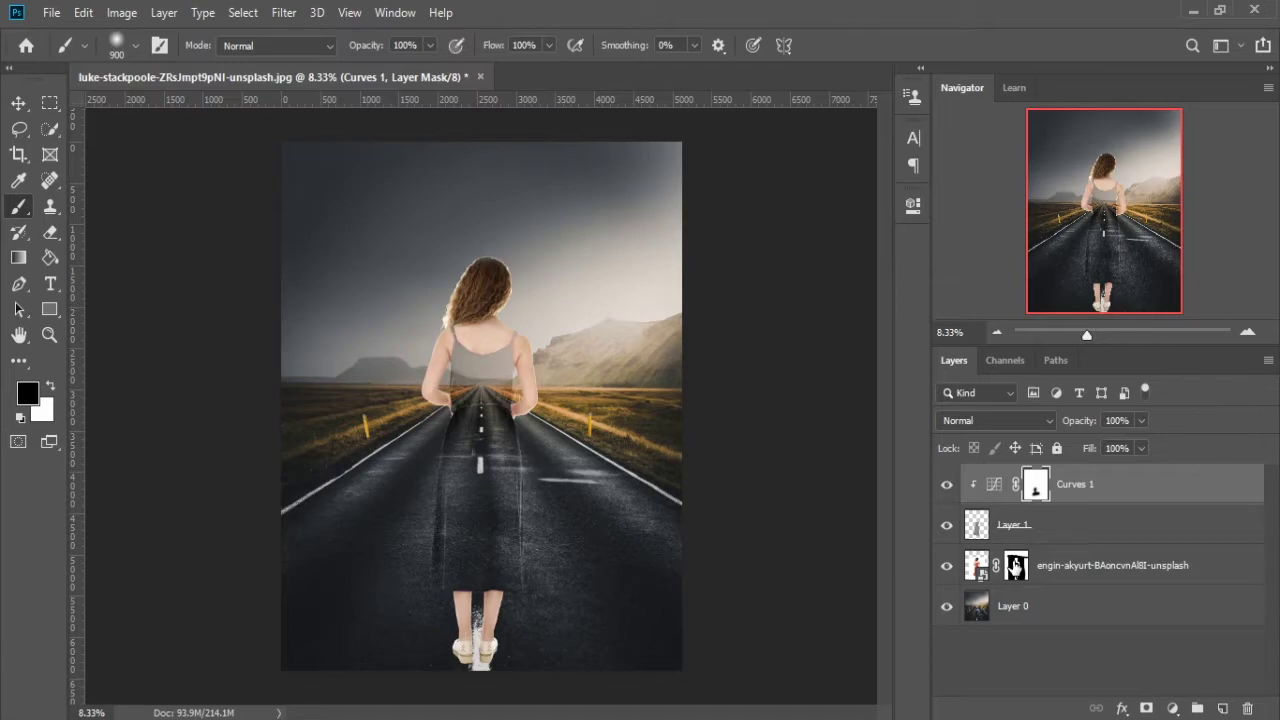
pyautogui.click(1015, 567)
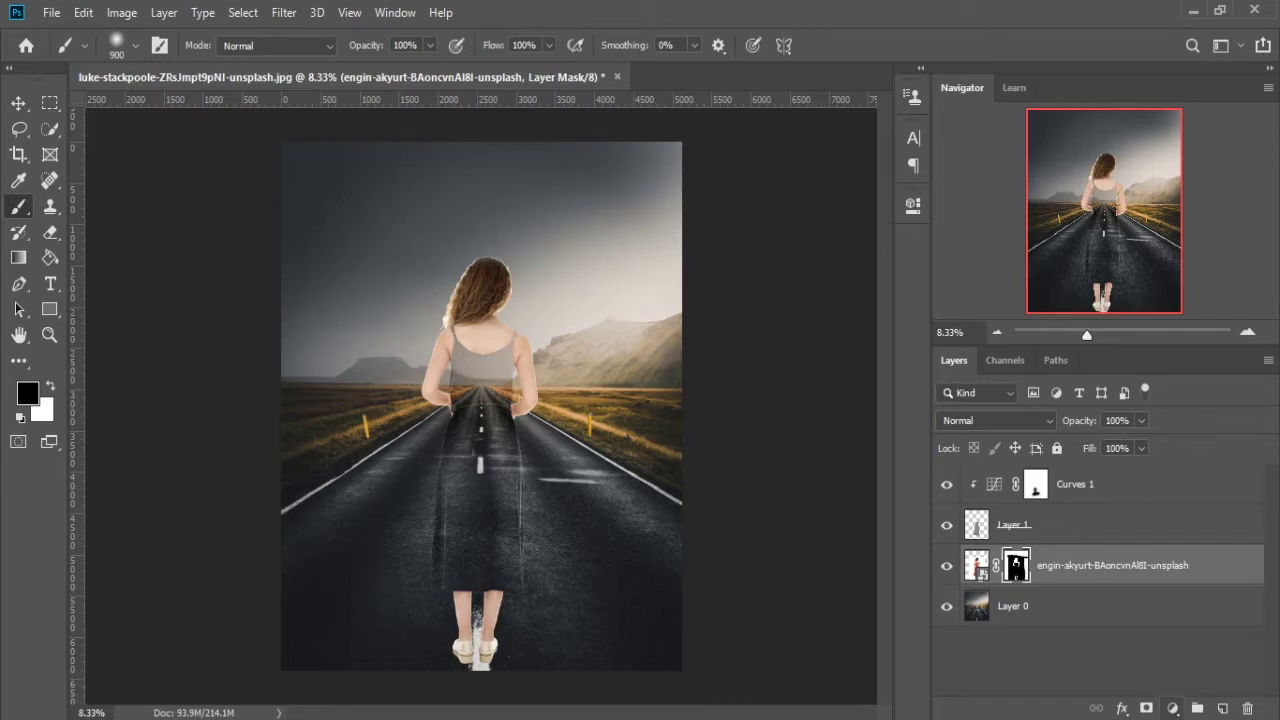
# - Add Curves 2 above the woman, moving the black point right and bending the curve down
pyautogui.click(1172, 708)
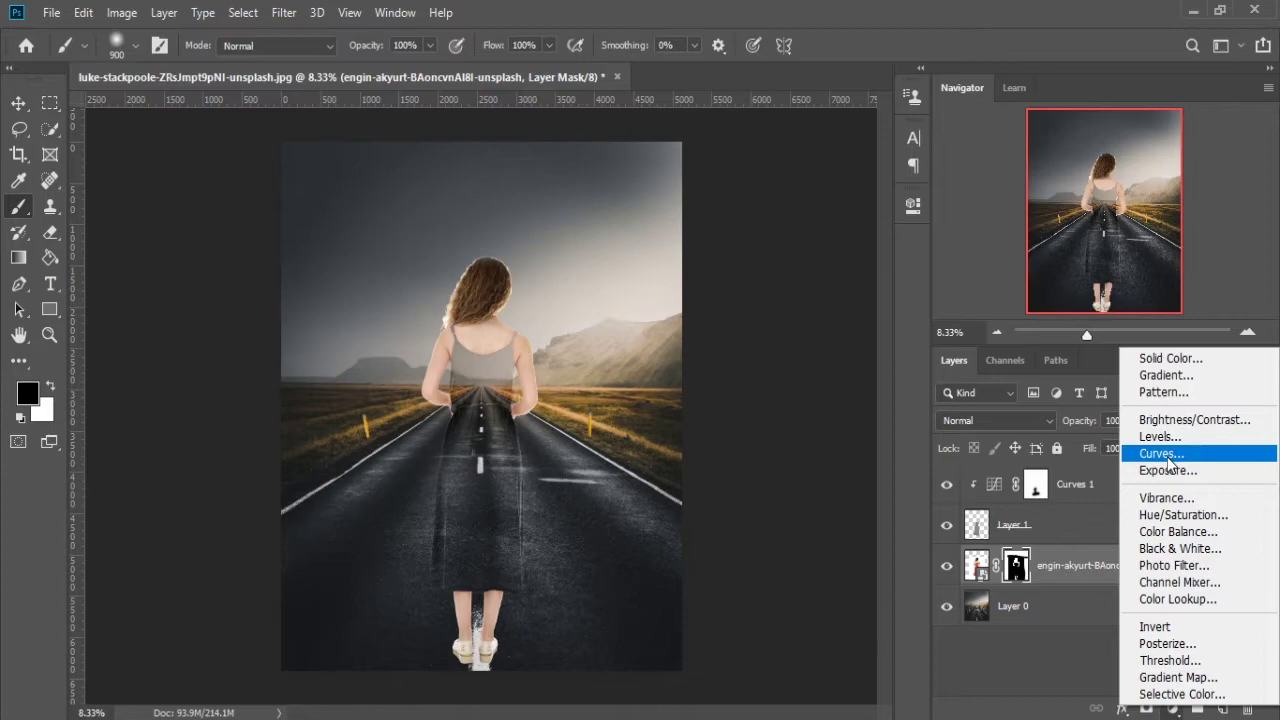
pyautogui.click(1167, 449)
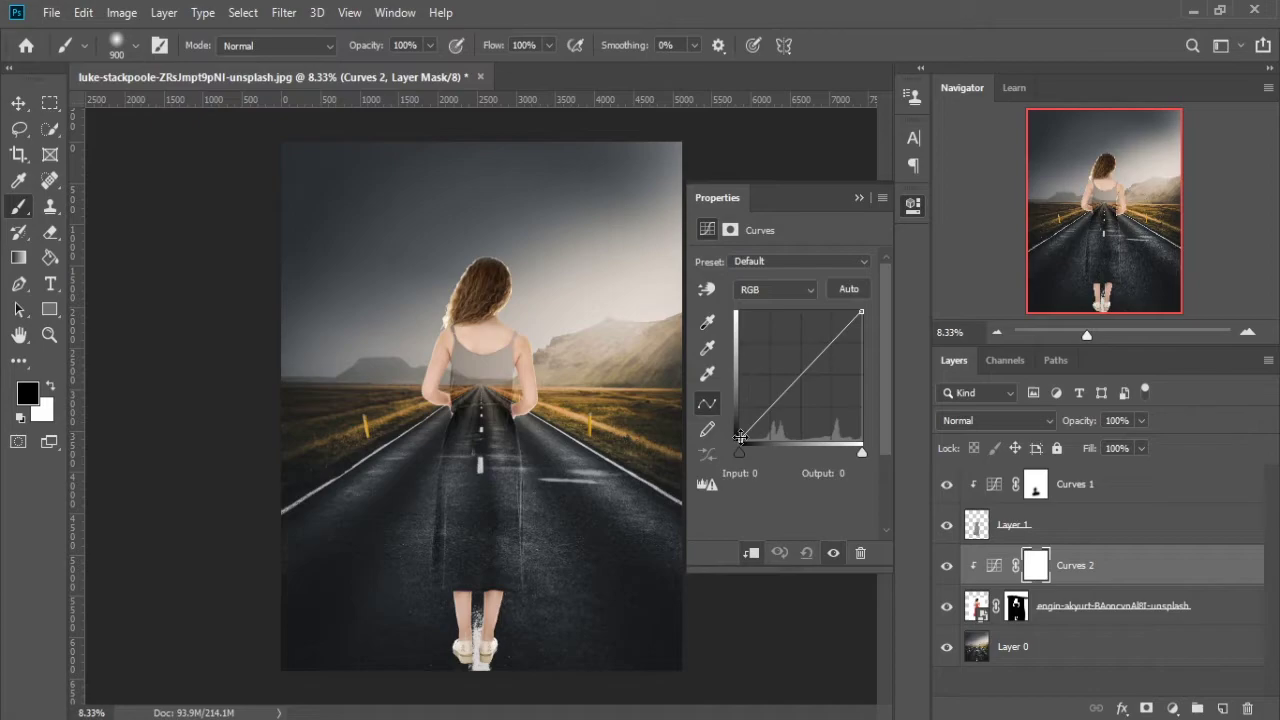
pyautogui.moveTo(740, 437); pyautogui.dragTo(759, 441)
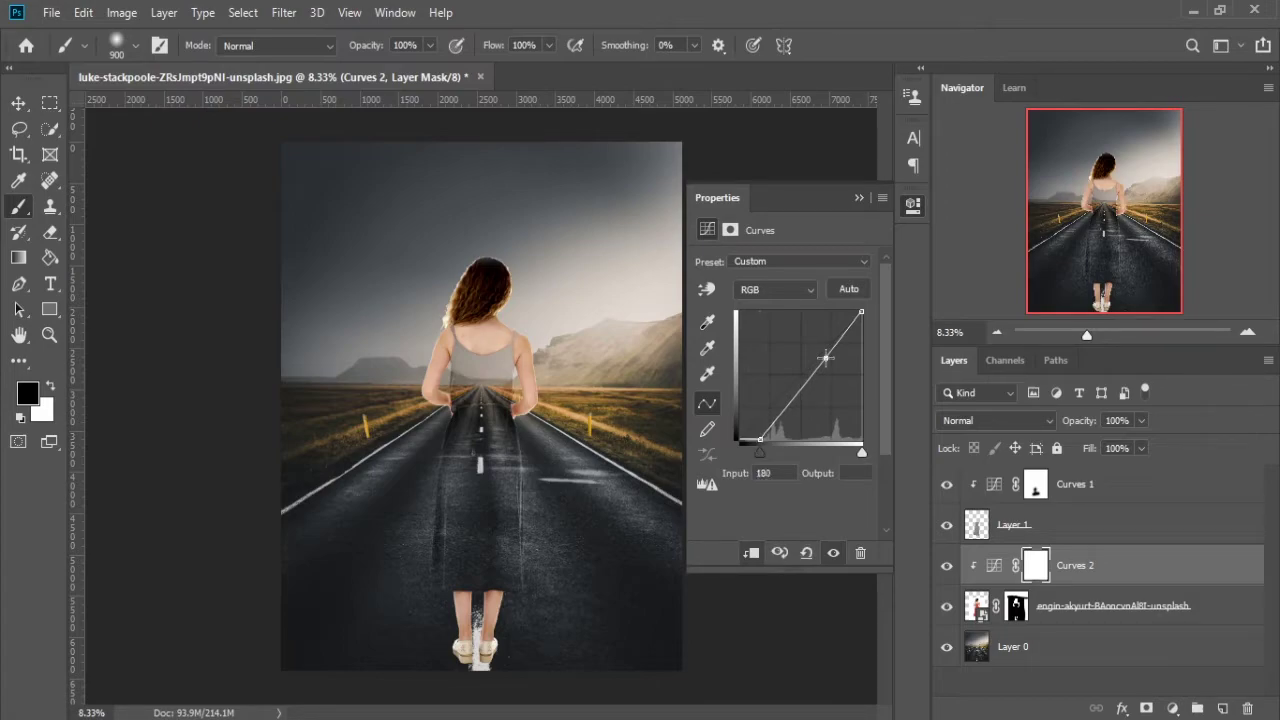
pyautogui.moveTo(825, 358); pyautogui.dragTo(828, 362)
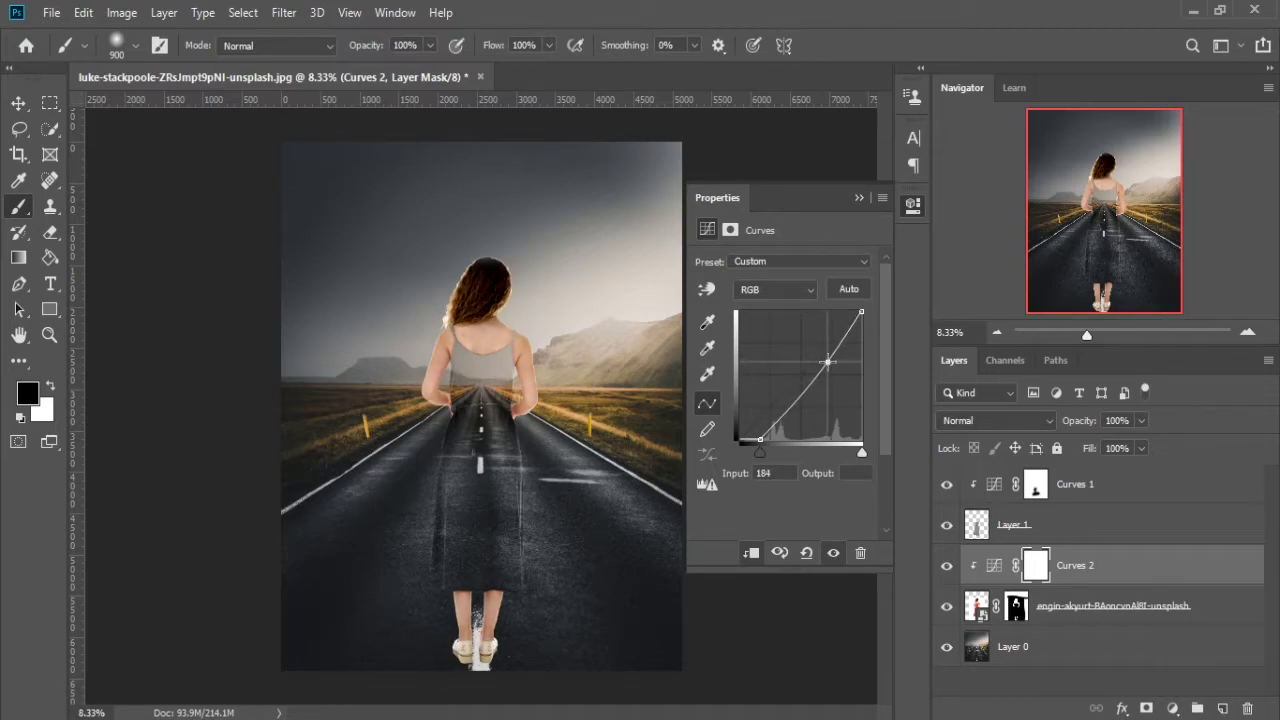
pyautogui.click(940, 560)
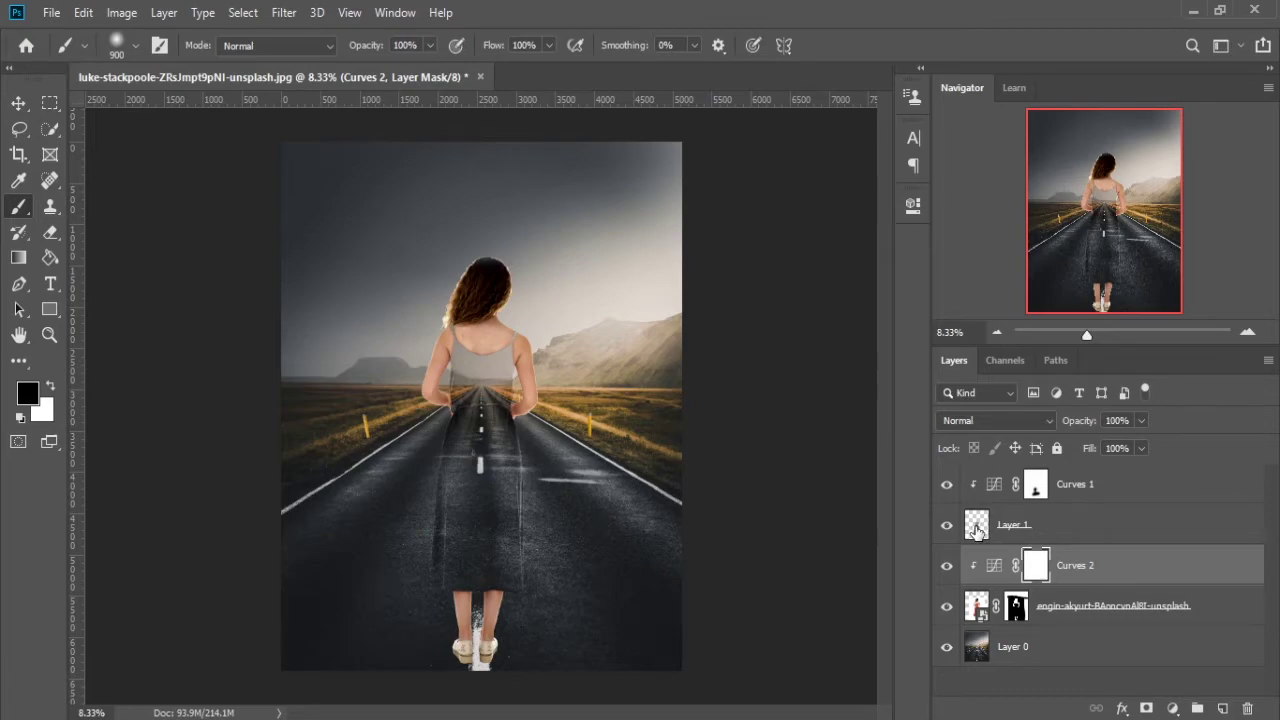
# - Open Layer 1's Blending Options and set the Outer Glow spread to 31
pyautogui.click(1050, 533)
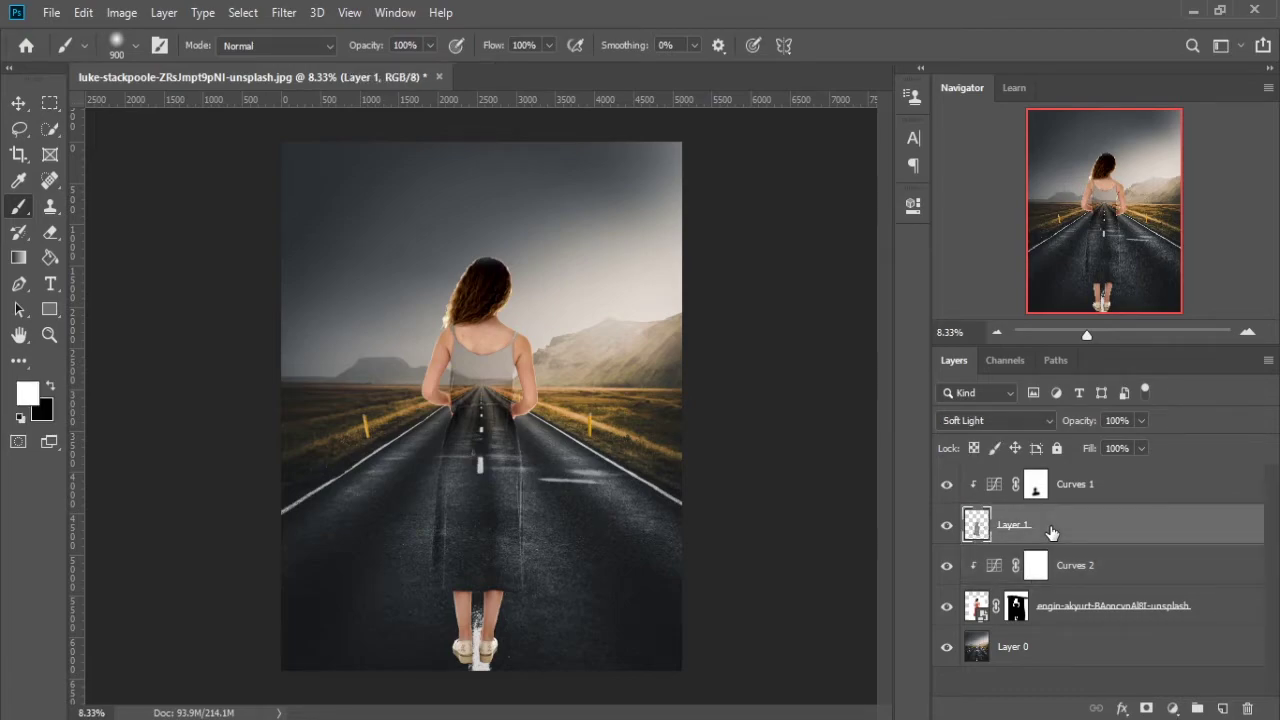
pyautogui.rightClick(1052, 533)
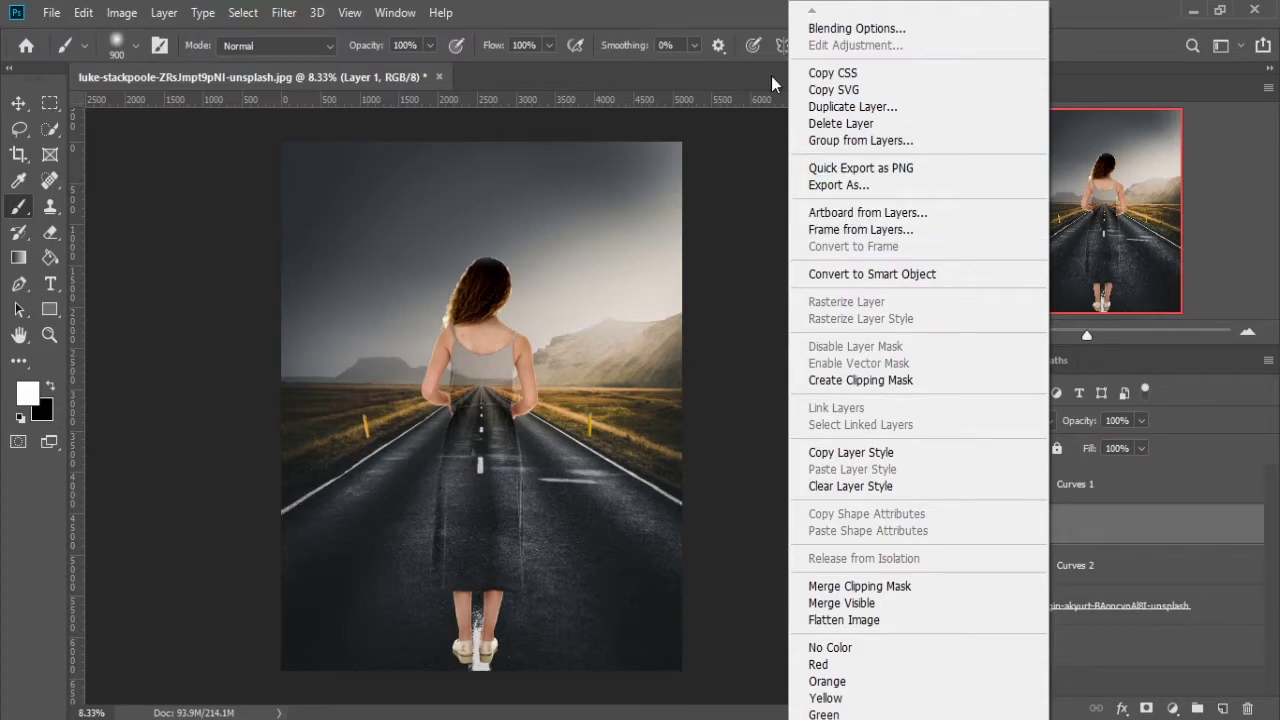
pyautogui.click(877, 33)
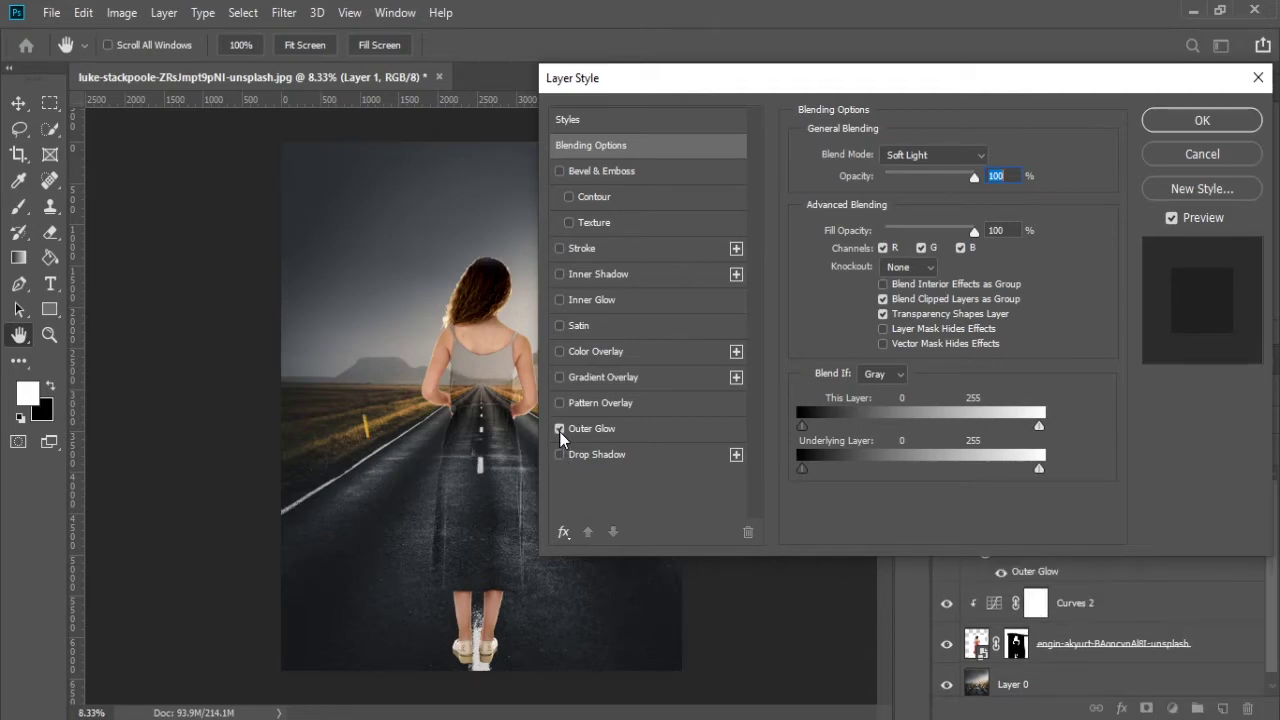
pyautogui.click(592, 429)
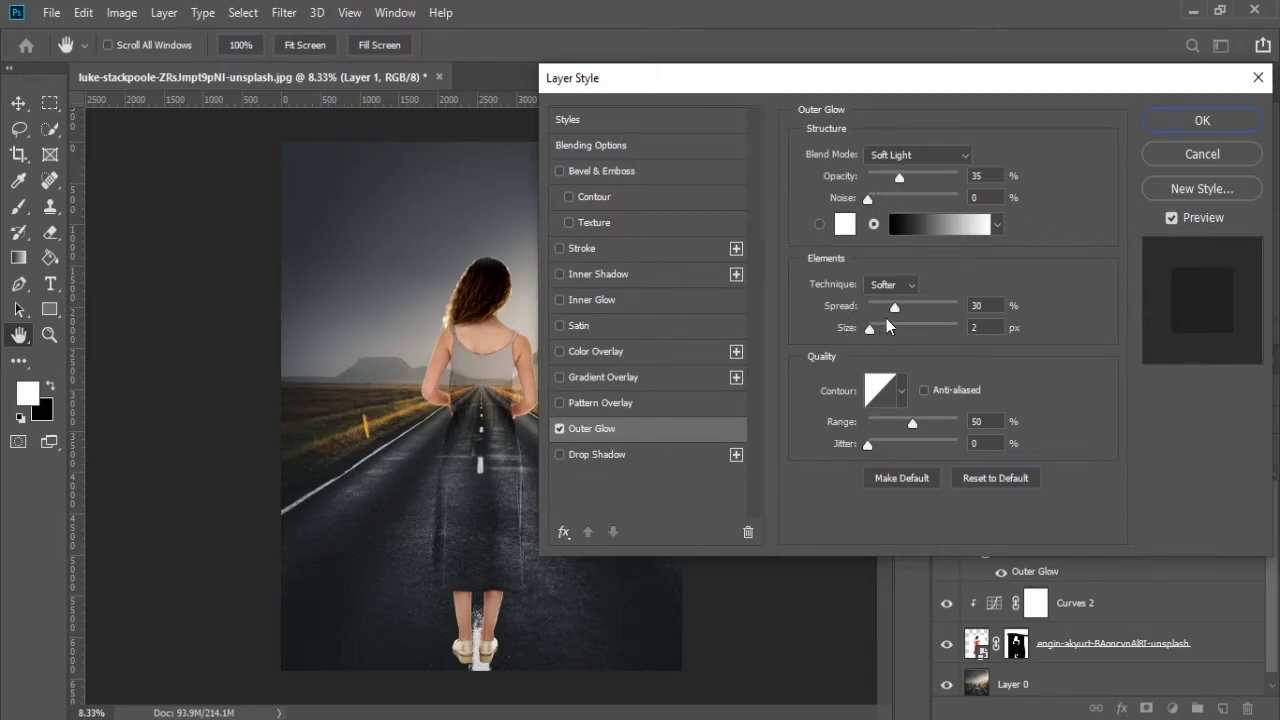
pyautogui.moveTo(895, 310)
pyautogui.mouseDown()
pyautogui.moveTo(857, 313)
pyautogui.moveTo(898, 313)
pyautogui.mouseUp()
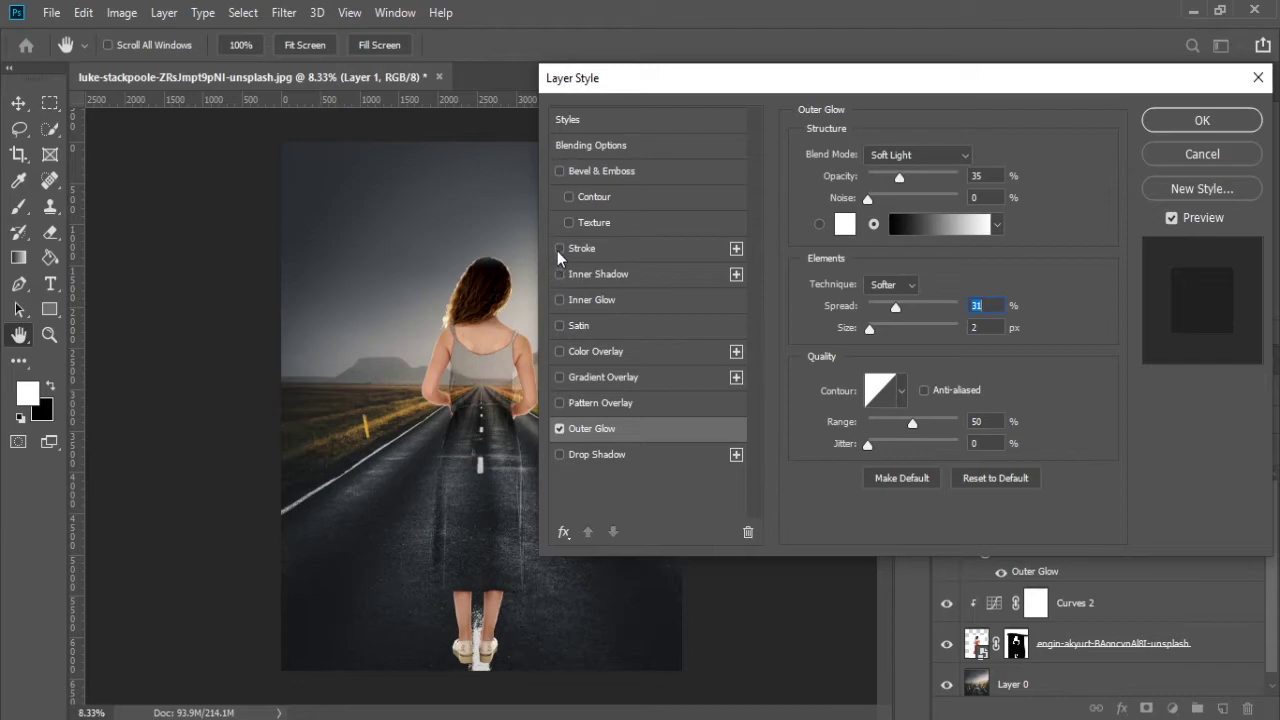
# - Enable a 5 px Stroke at 56% opacity and an Inner Shadow, then apply the effects
pyautogui.click(559, 248)
pyautogui.click(585, 252)
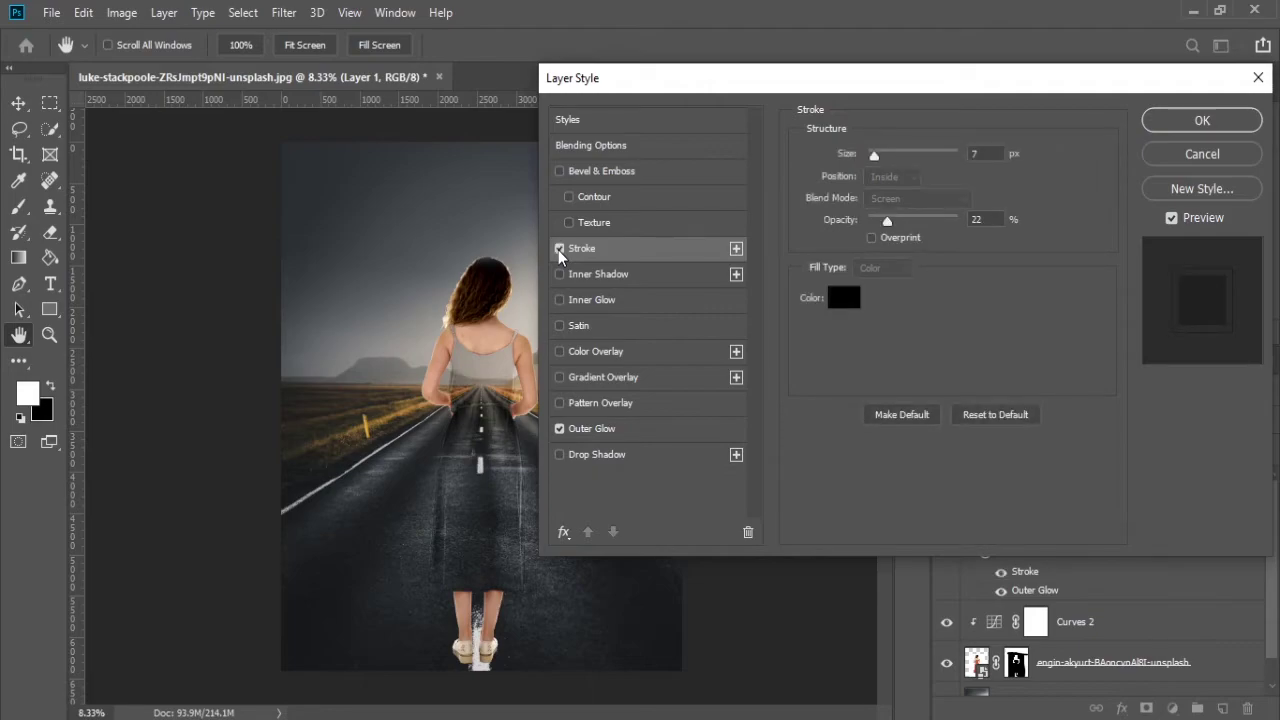
pyautogui.moveTo(887, 220); pyautogui.dragTo(909, 233)
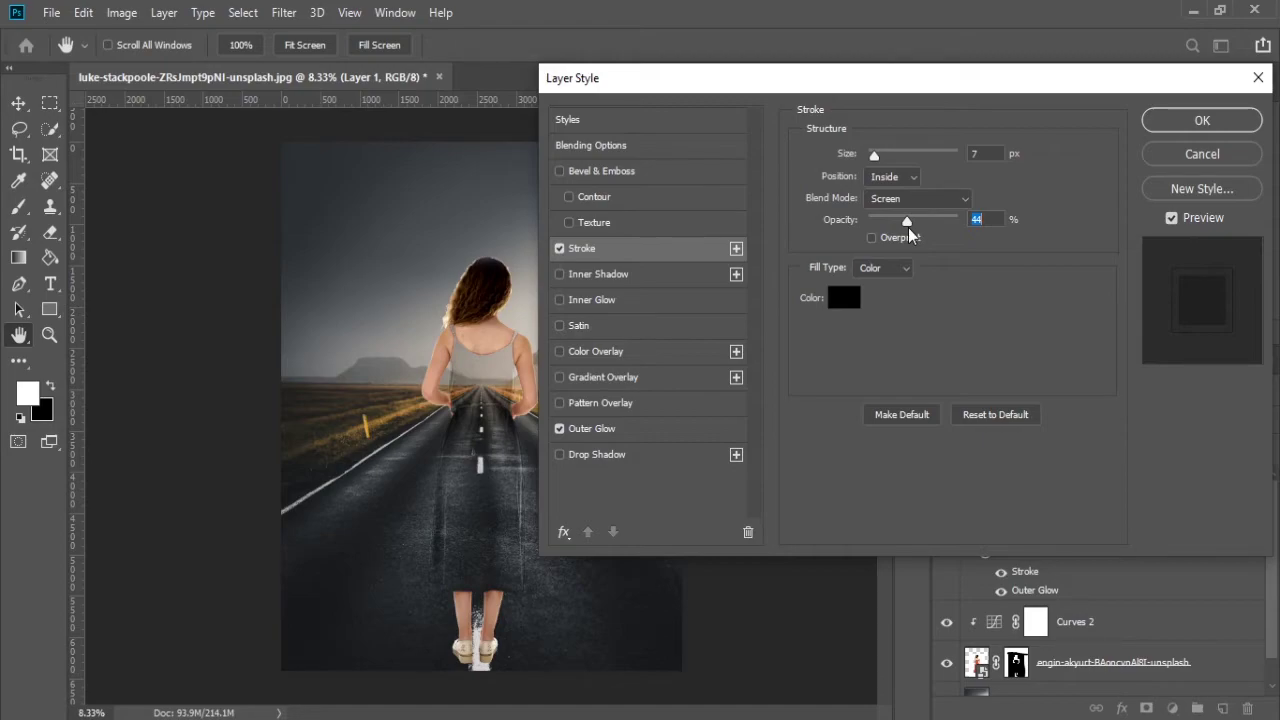
pyautogui.moveTo(909, 231); pyautogui.dragTo(915, 228)
pyautogui.moveTo(940, 226); pyautogui.dragTo(920, 224)
pyautogui.moveTo(876, 155); pyautogui.dragTo(879, 160)
pyautogui.moveTo(879, 160); pyautogui.dragTo(875, 158)
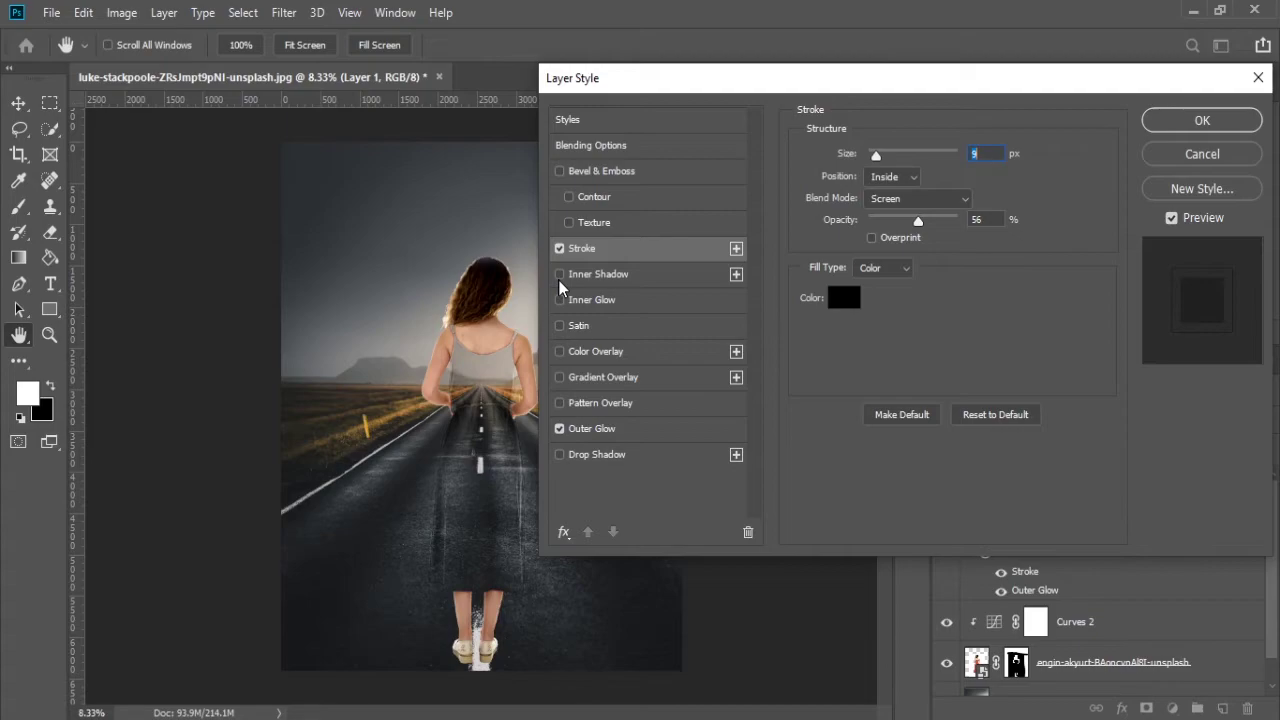
pyautogui.click(560, 275)
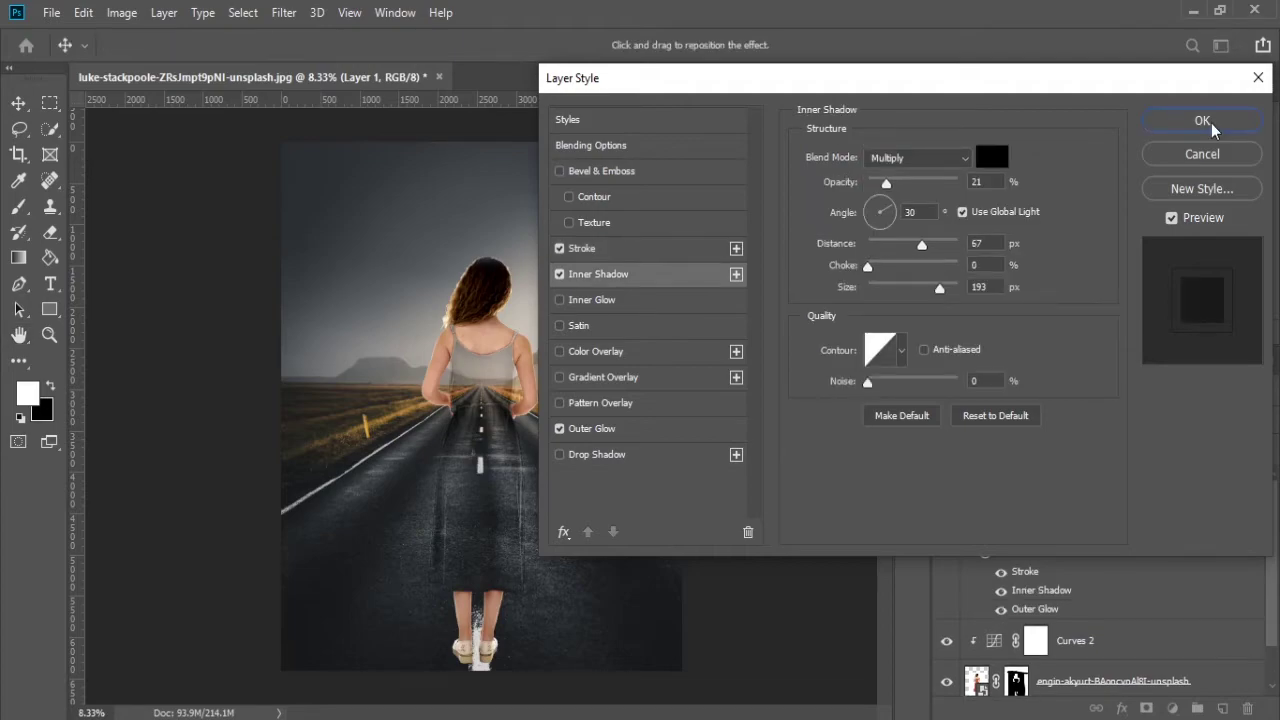
pyautogui.click(1202, 121)
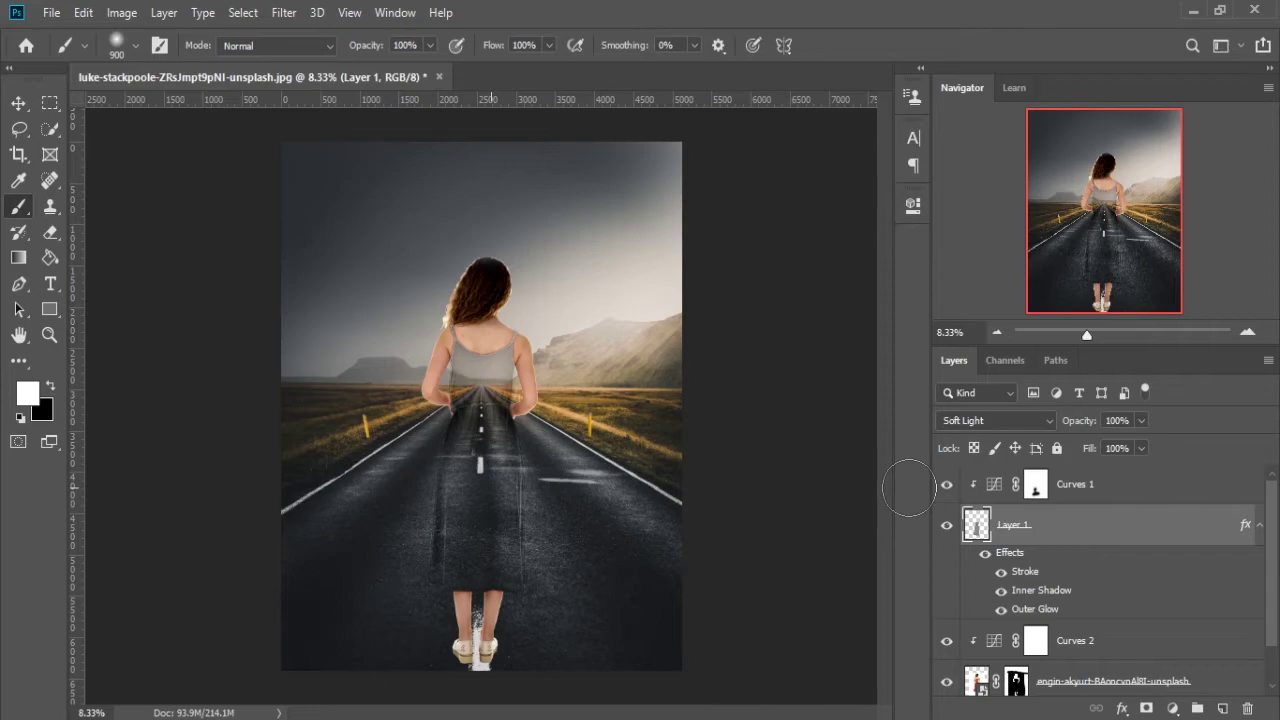
# - Load the Layer 1 dress outline as a selection and target the road's Layer 0
pyautogui.keyDown('ctrl'); pyautogui.click(976, 524); pyautogui.keyUp('ctrl')
pyautogui.scroll(-1, 1275, 628)
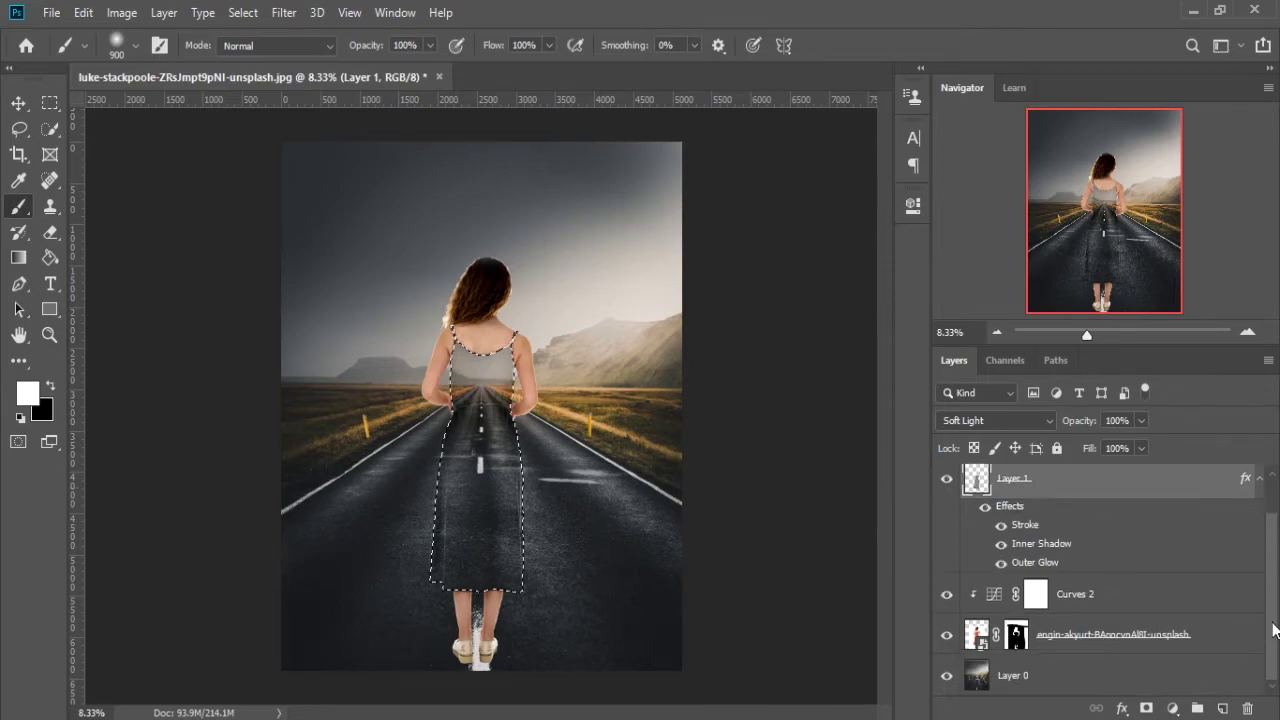
pyautogui.click(993, 680)
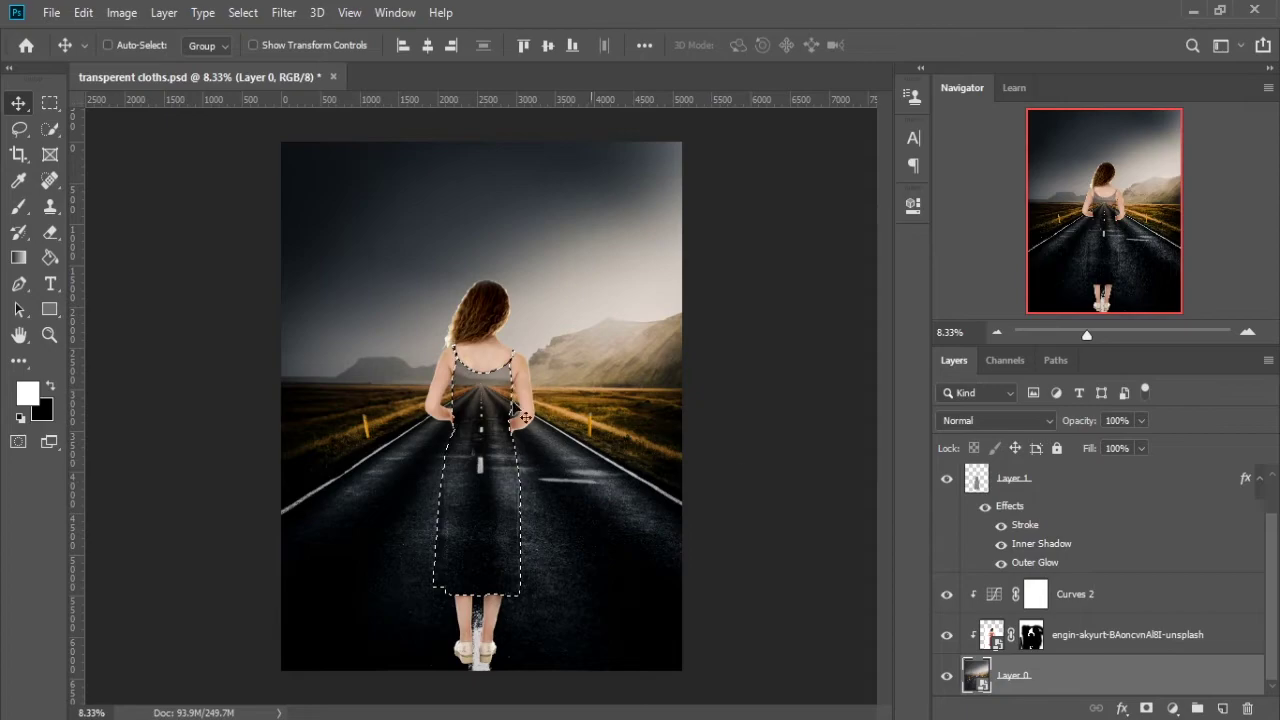
pyautogui.press('ctrl')
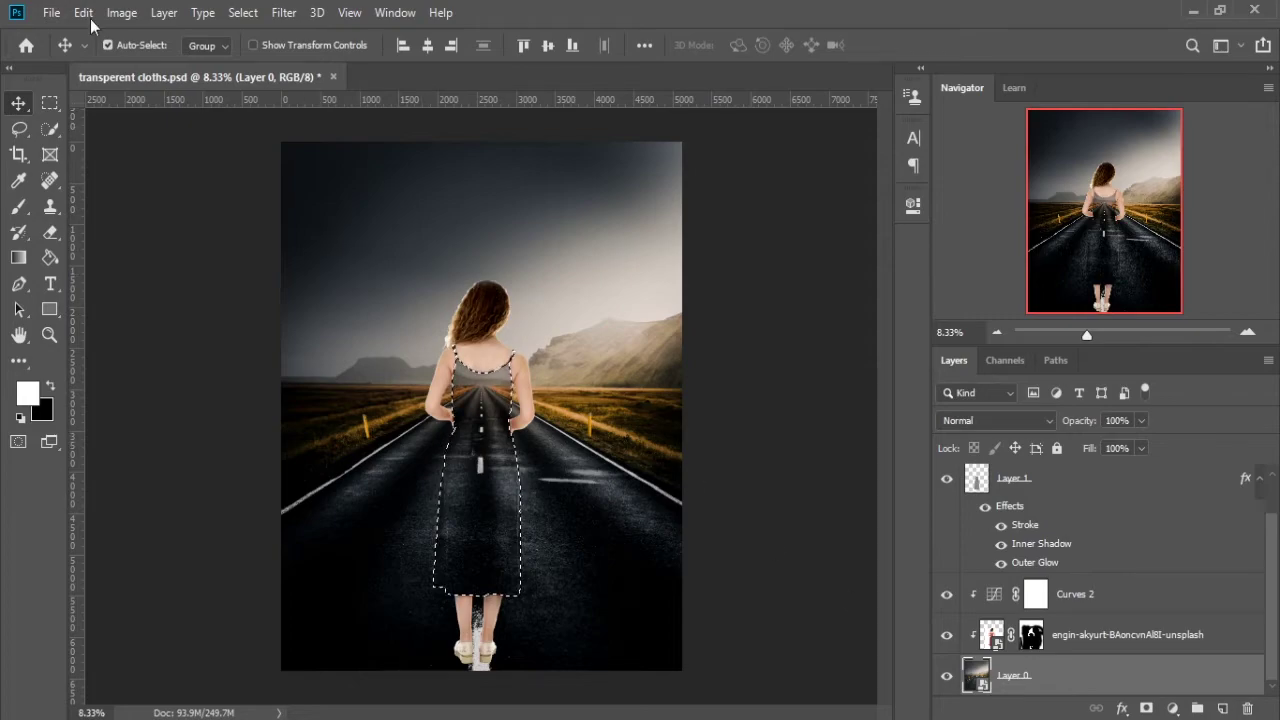
# - Apply a Wave filter with 1 generator, wavelength 609–668 and amplitude 9–125
pyautogui.click(283, 12)
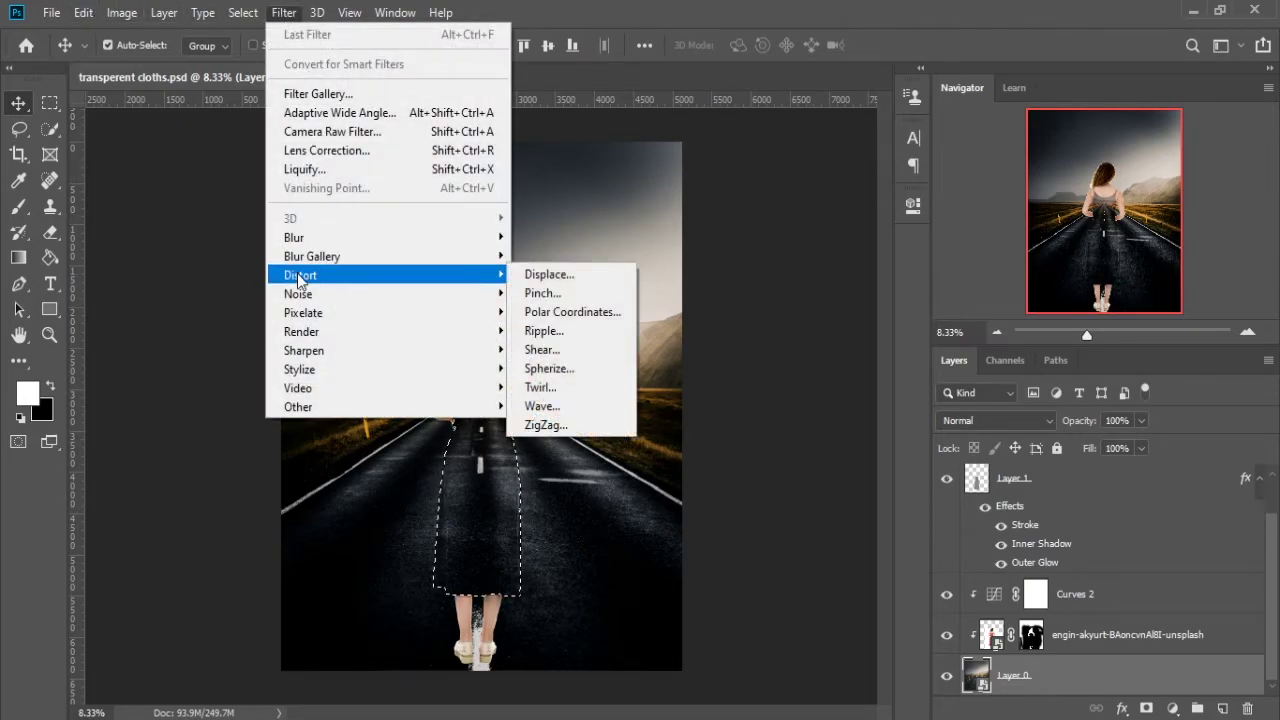
pyautogui.moveTo(390, 275)
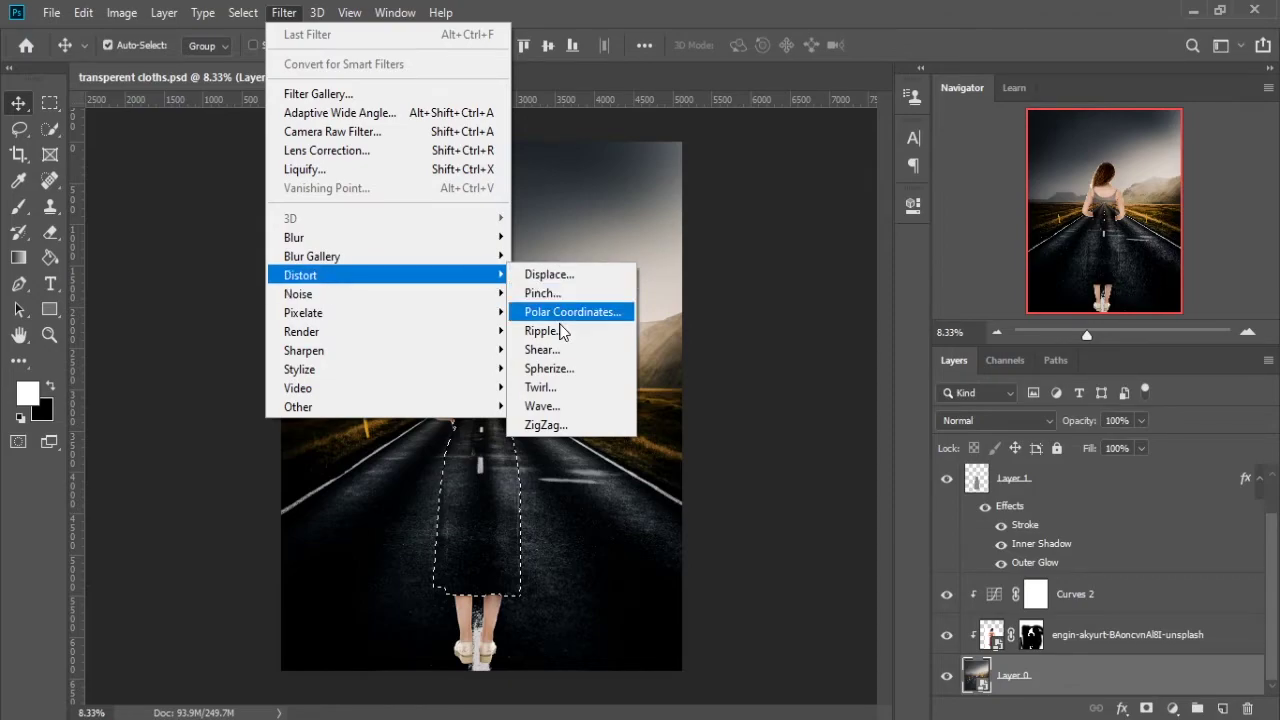
pyautogui.click(553, 407)
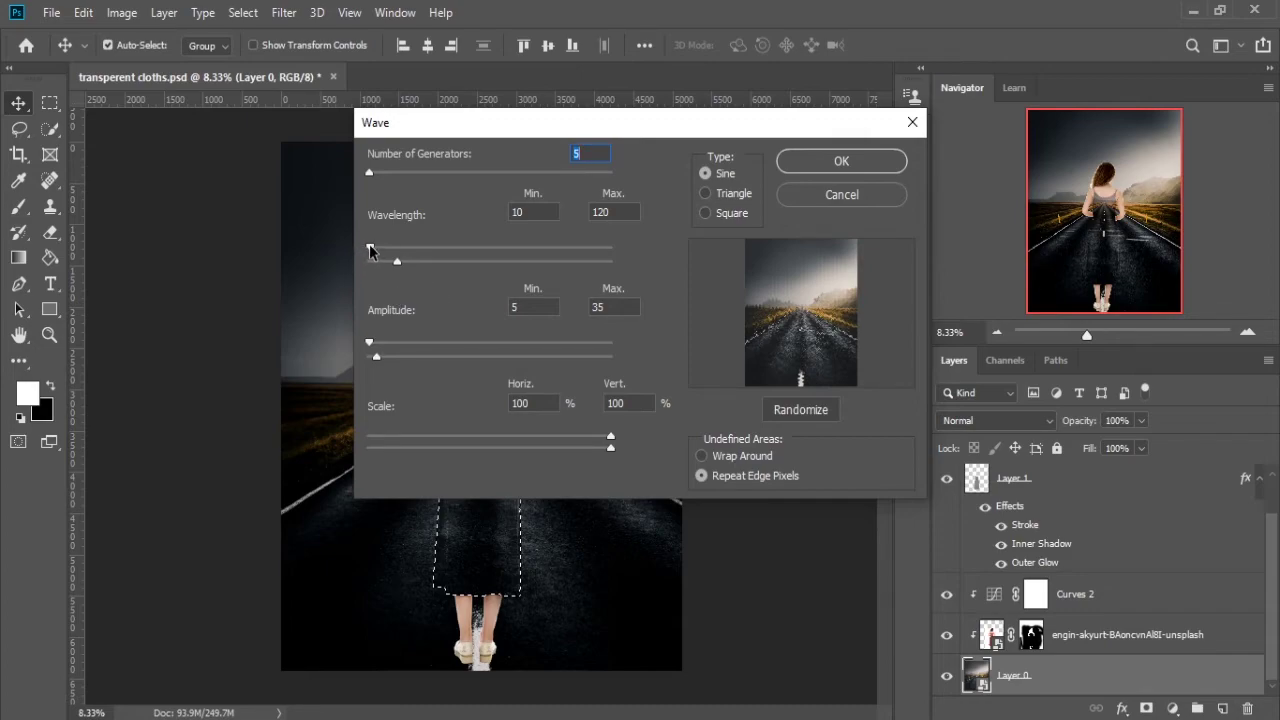
pyautogui.moveTo(372, 250)
pyautogui.mouseDown()
pyautogui.moveTo(546, 272)
pyautogui.moveTo(509, 253)
pyautogui.mouseUp()
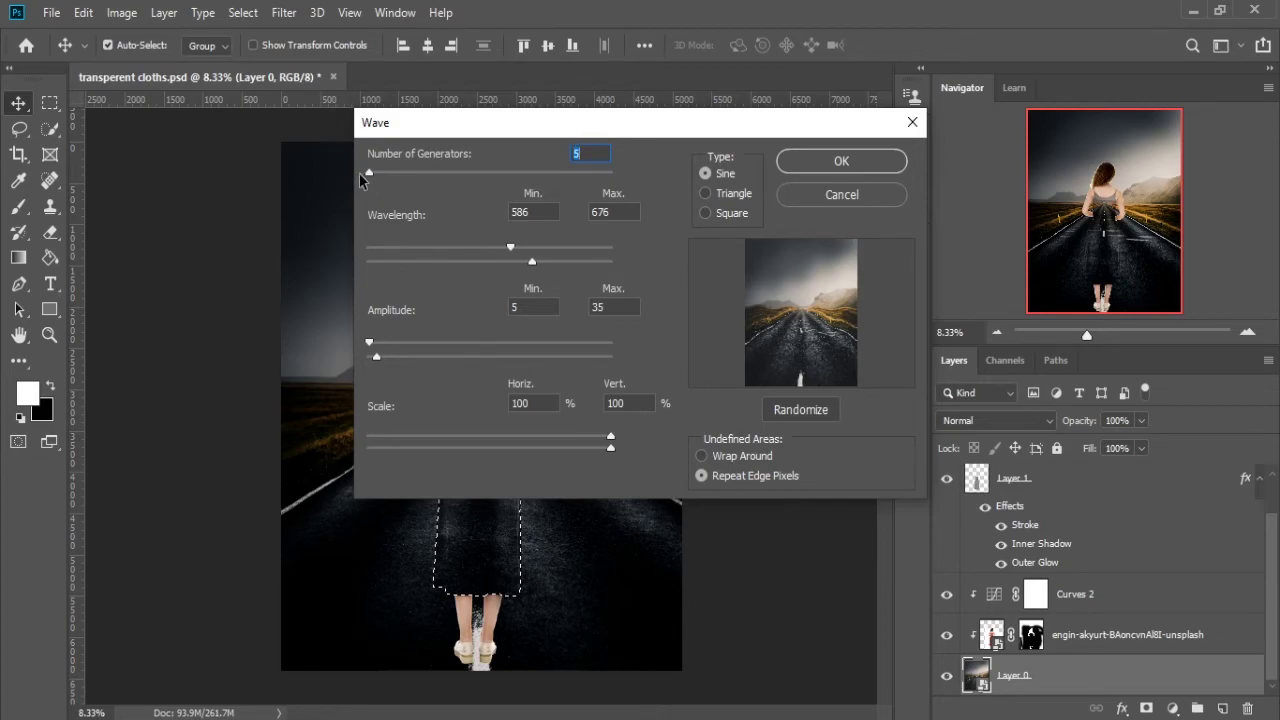
pyautogui.moveTo(371, 172); pyautogui.dragTo(353, 171)
pyautogui.moveTo(367, 174); pyautogui.dragTo(566, 176)
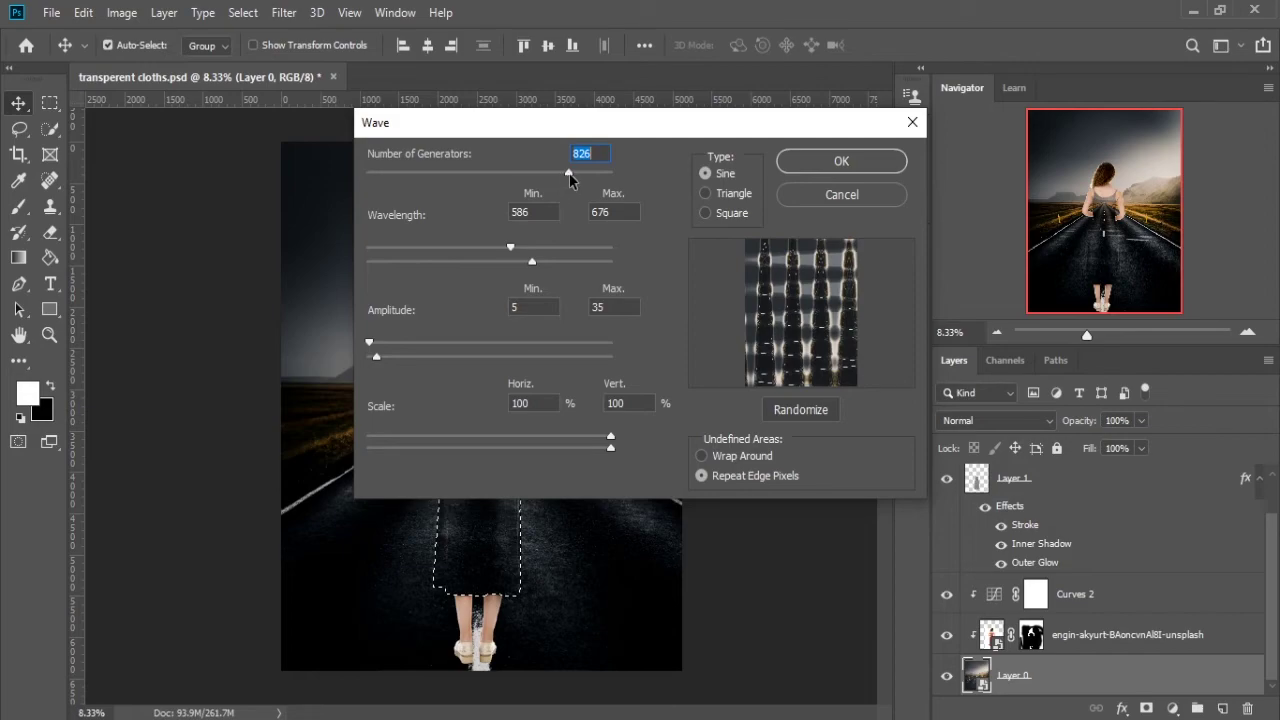
pyautogui.moveTo(565, 177); pyautogui.dragTo(308, 183)
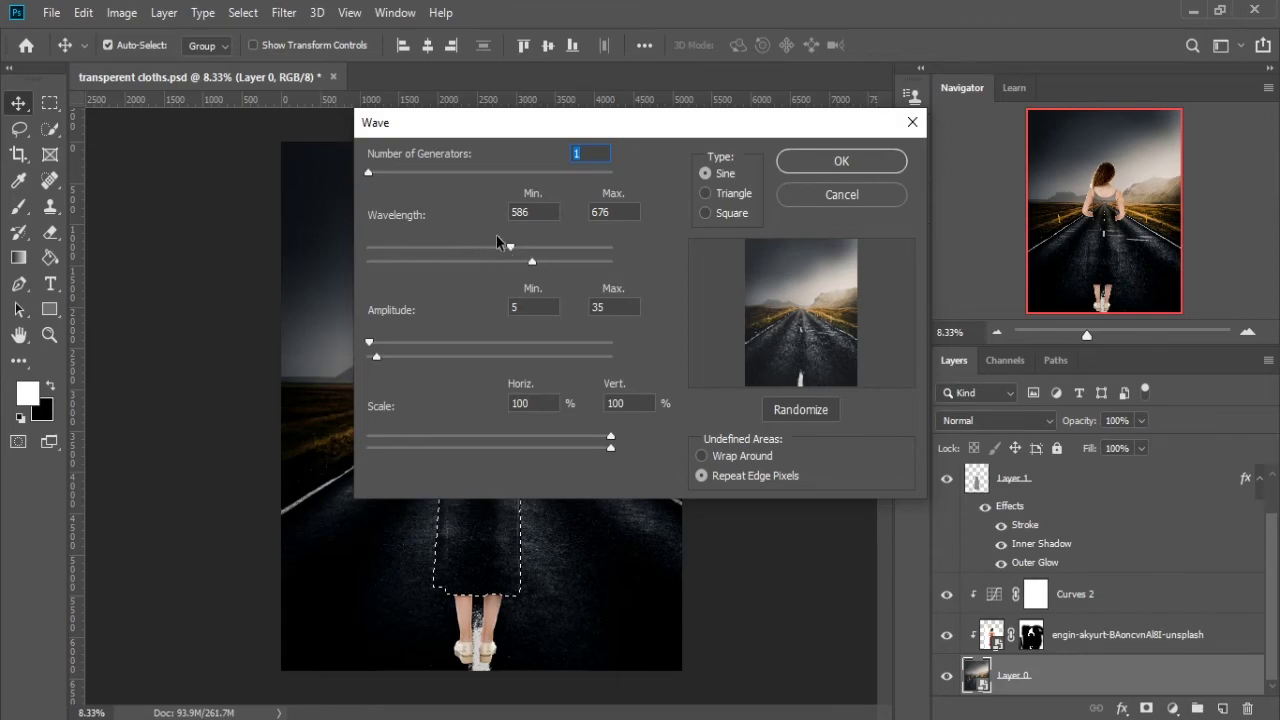
pyautogui.moveTo(510, 246); pyautogui.dragTo(517, 249)
pyautogui.moveTo(532, 262); pyautogui.dragTo(530, 263)
pyautogui.moveTo(372, 338)
pyautogui.mouseDown()
pyautogui.moveTo(385, 362)
pyautogui.moveTo(399, 356)
pyautogui.mouseUp()
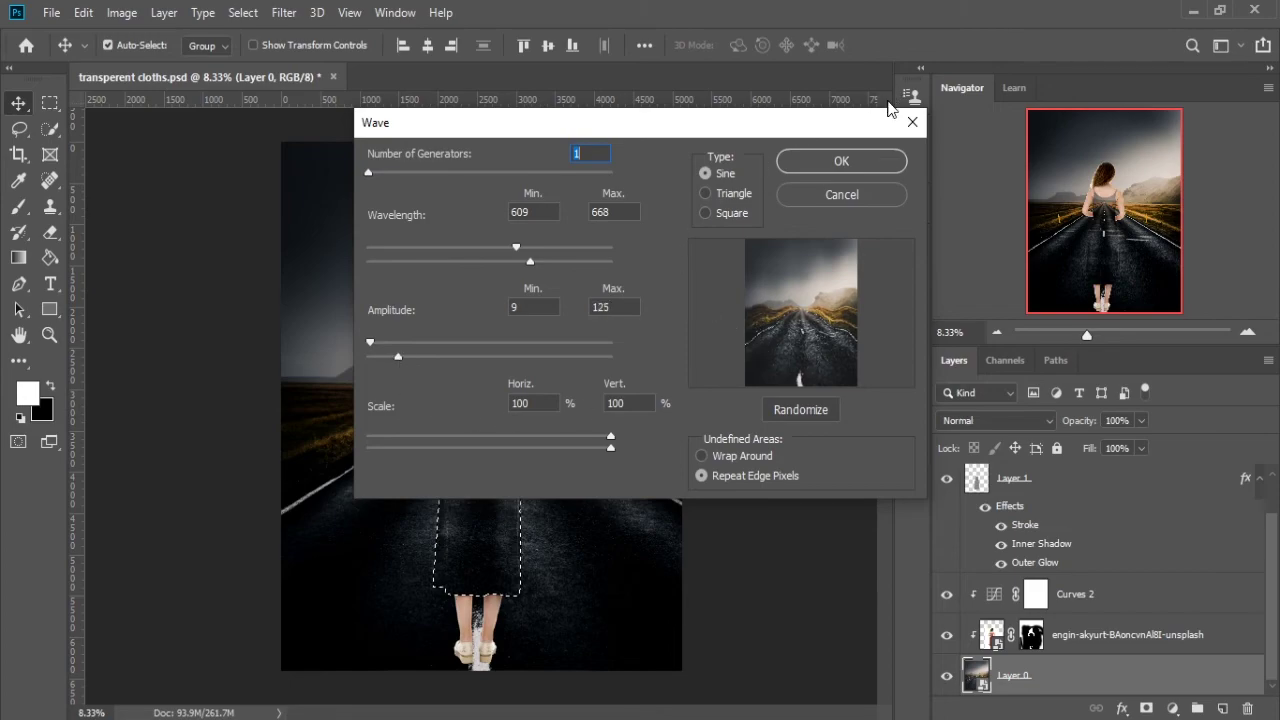
pyautogui.click(860, 163)
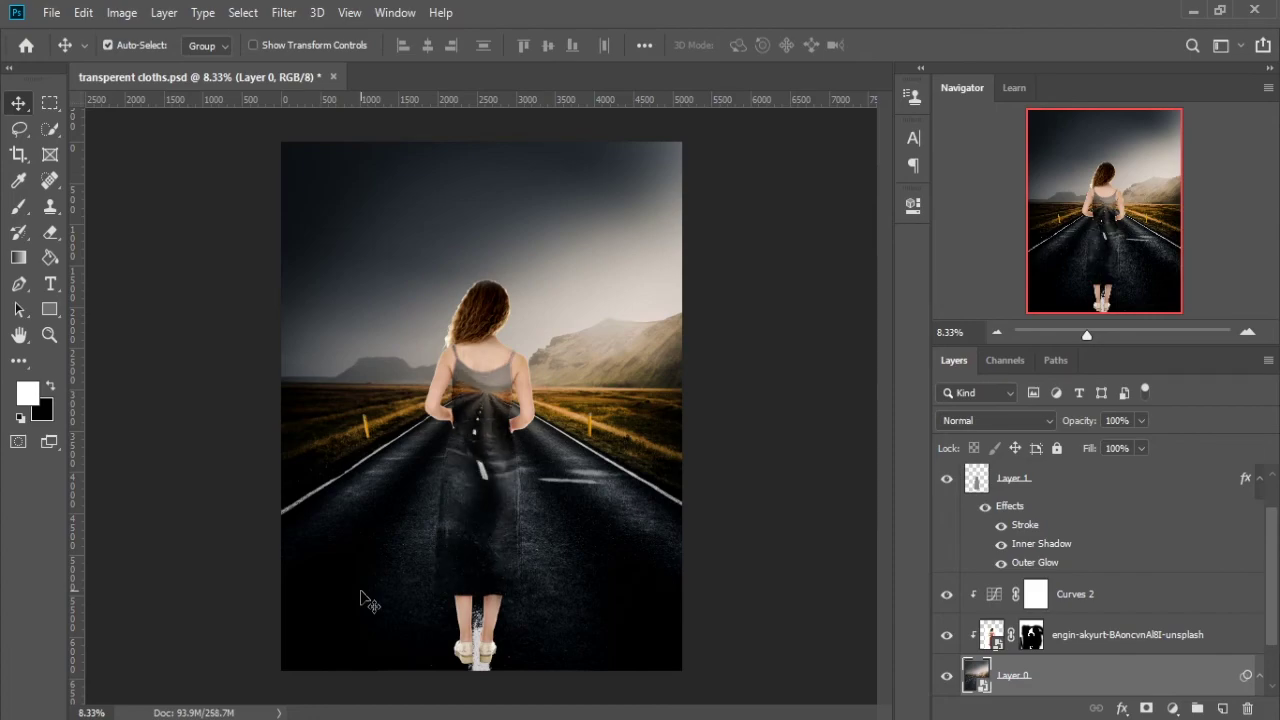
pyautogui.scroll(3, 362, 598)
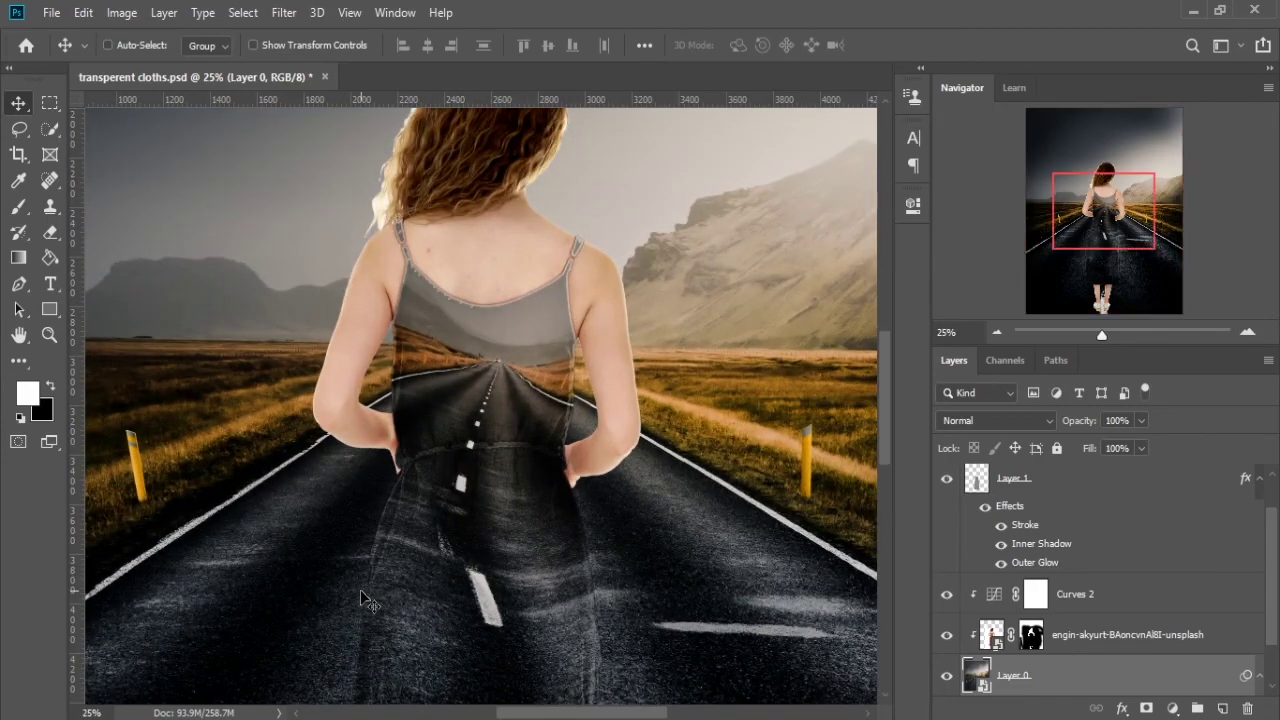
pyautogui.scroll(-1, 362, 598)
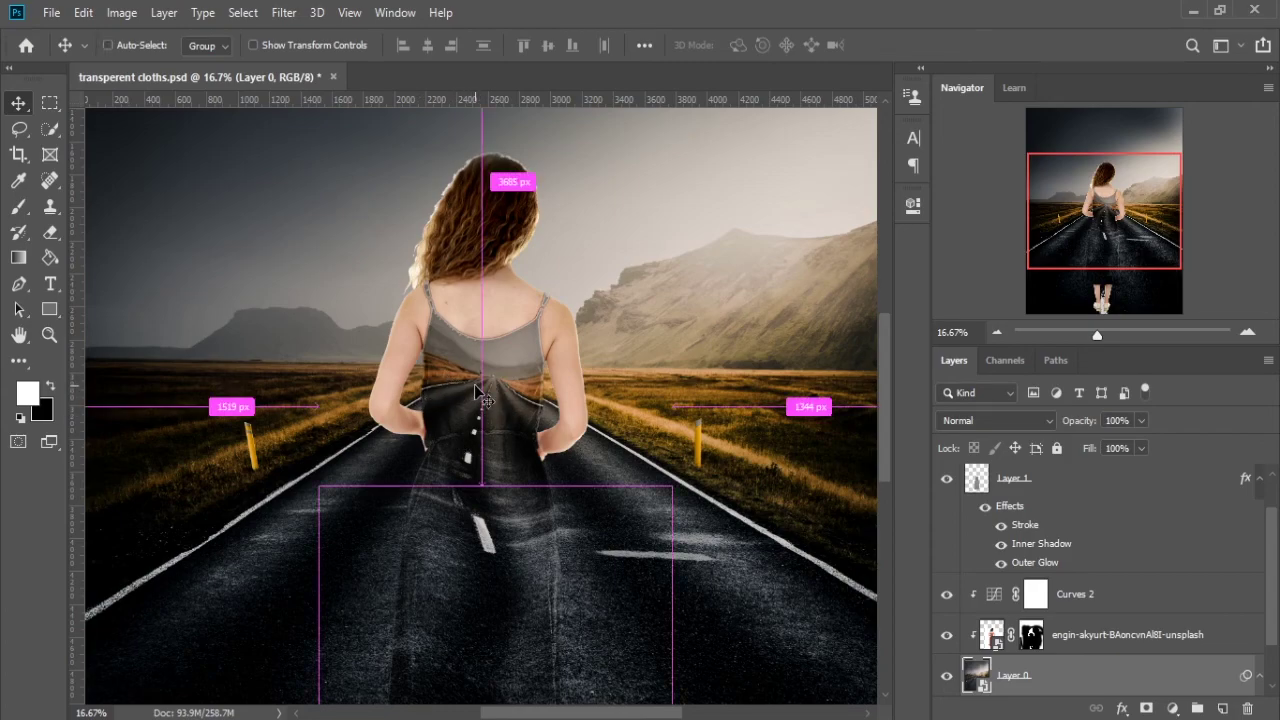
pyautogui.scroll(-1, 477, 390)
pyautogui.scroll(-2, 477, 390)
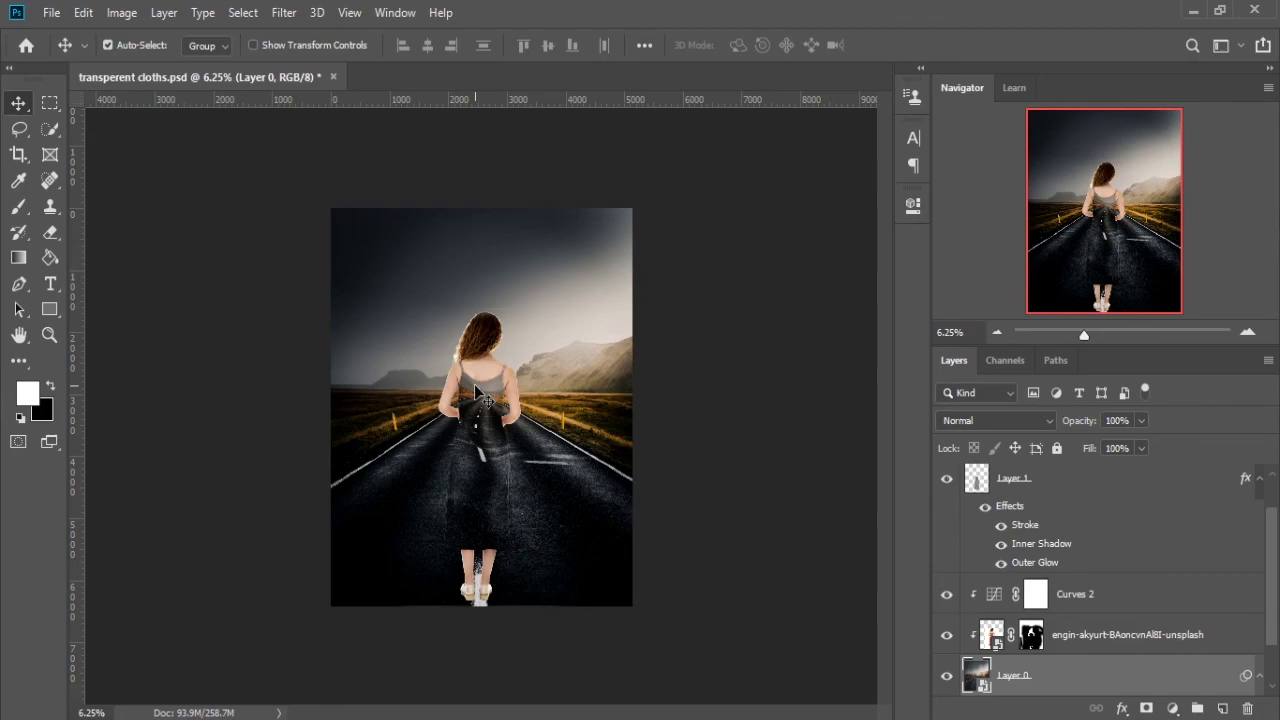